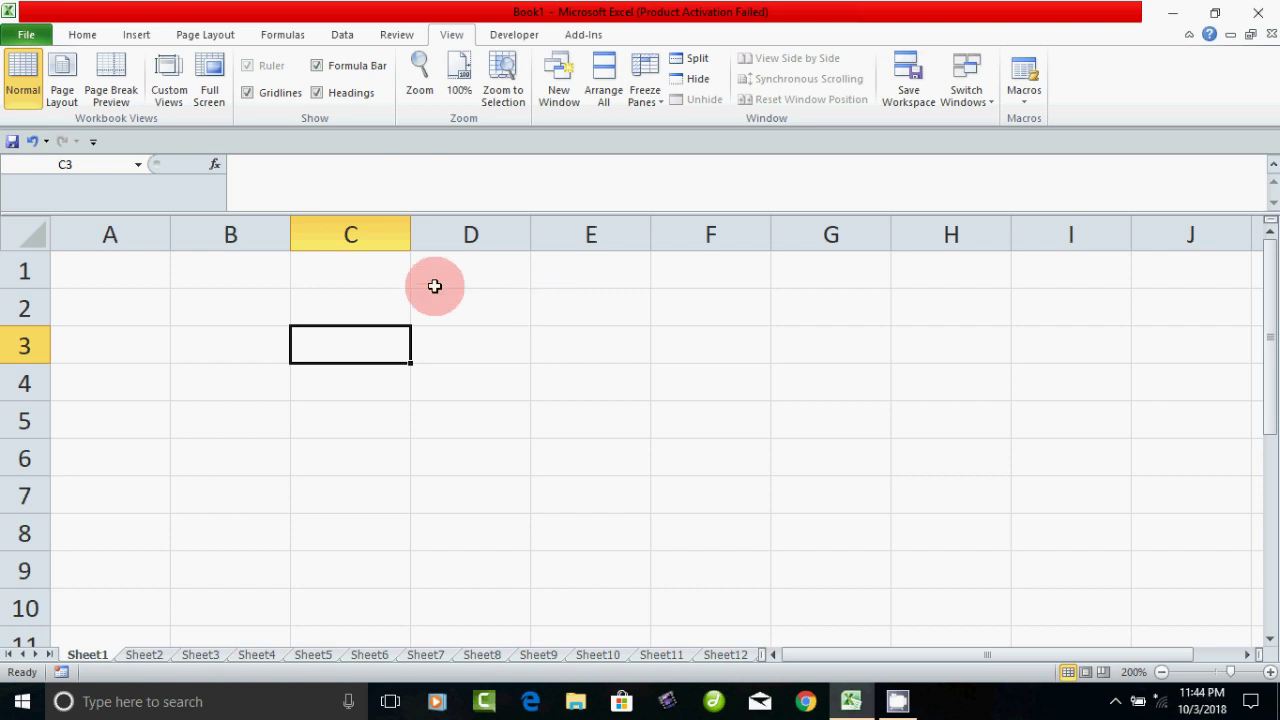
# Switch the ribbon to the Developer tab
pyautogui.click(508, 36)
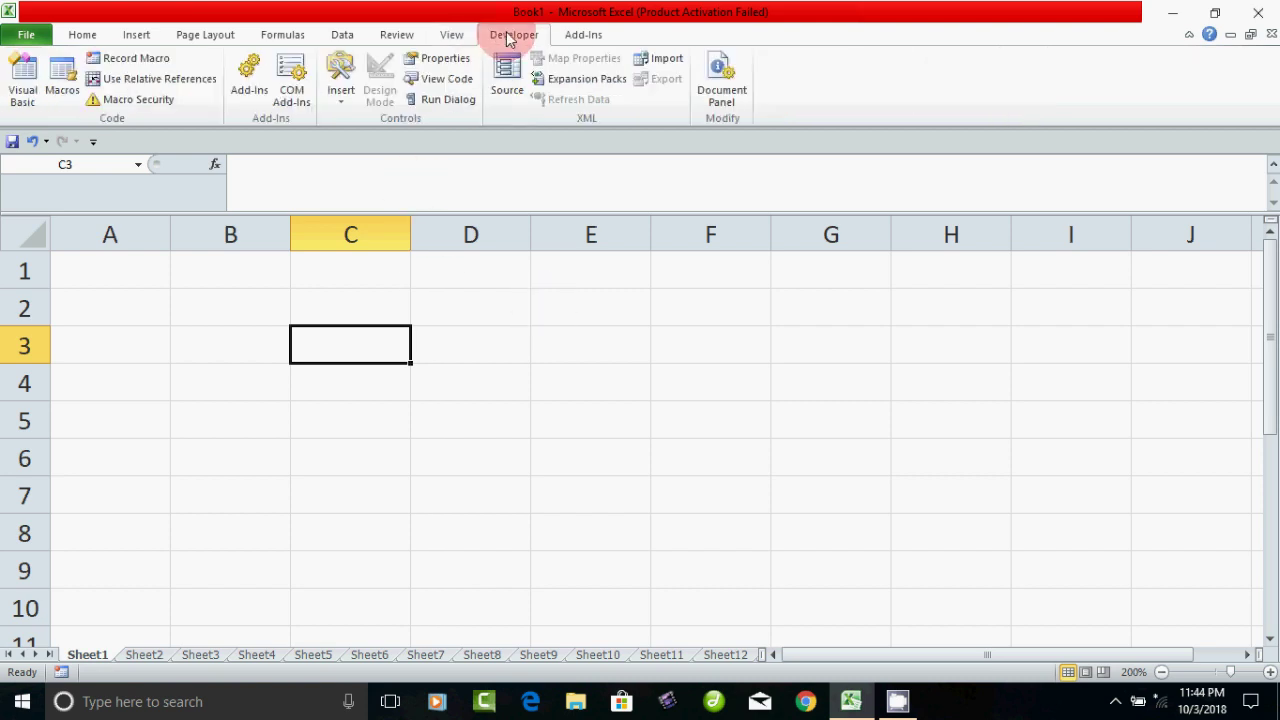
# Open the Developer Insert gallery of Form and ActiveX controls
pyautogui.click(341, 95)
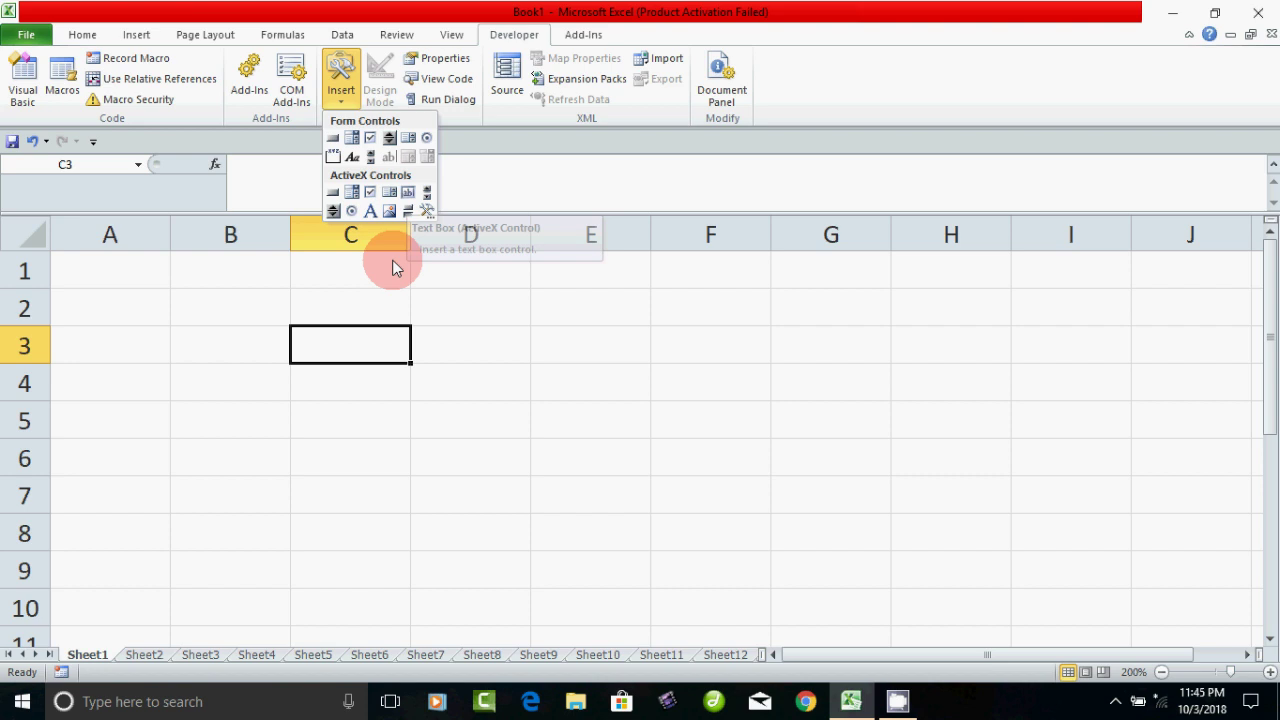
# Place three ActiveX labels at cells C3, C5 and C7
pyautogui.click(370, 213)
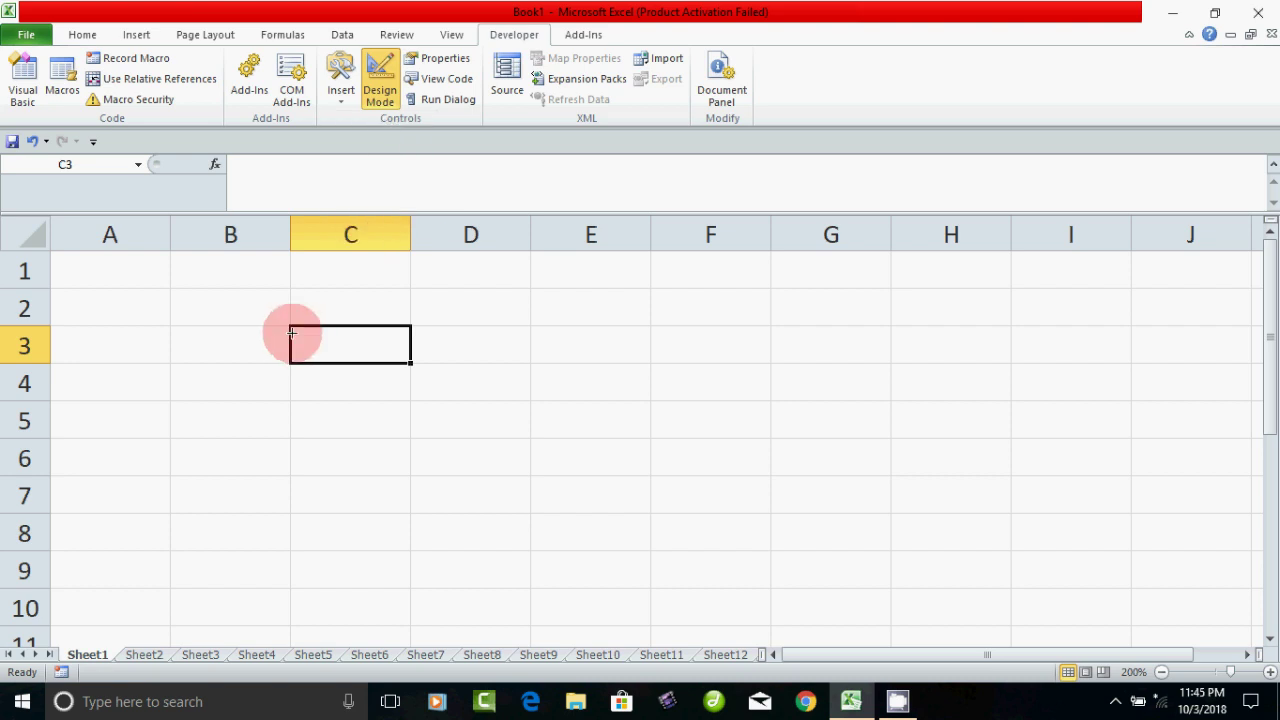
pyautogui.click(291, 332)
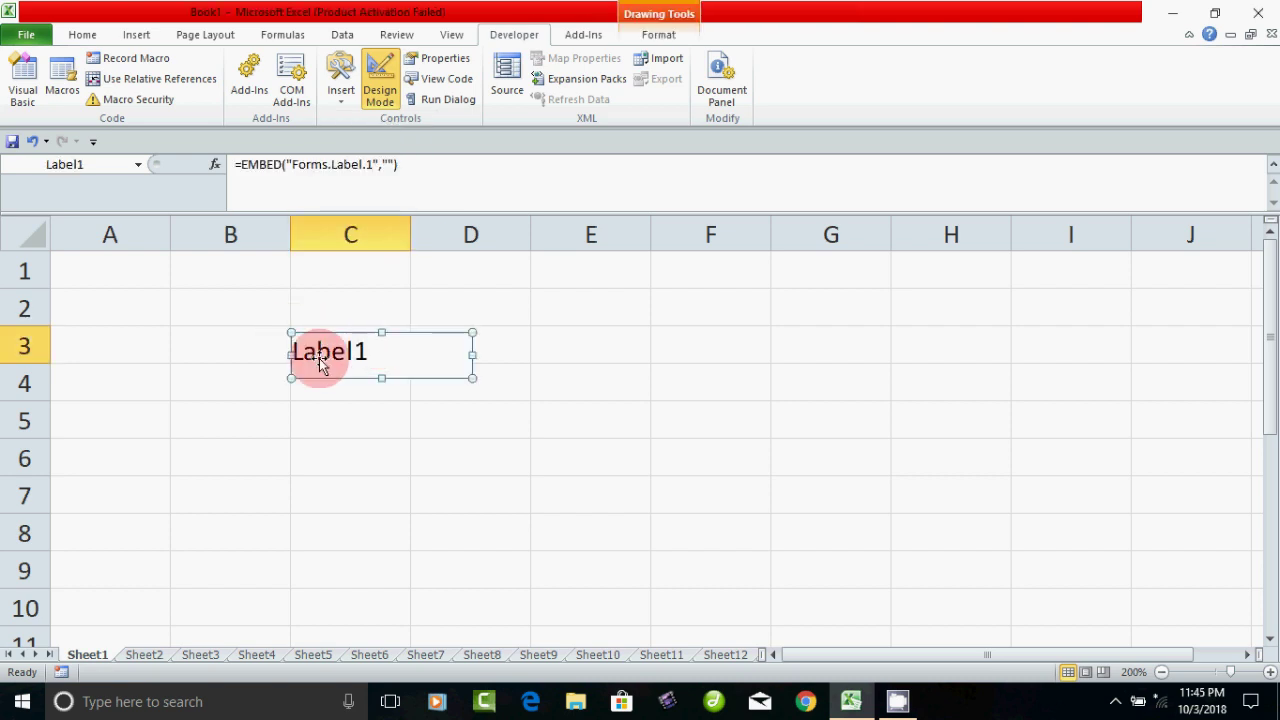
pyautogui.click(380, 357)
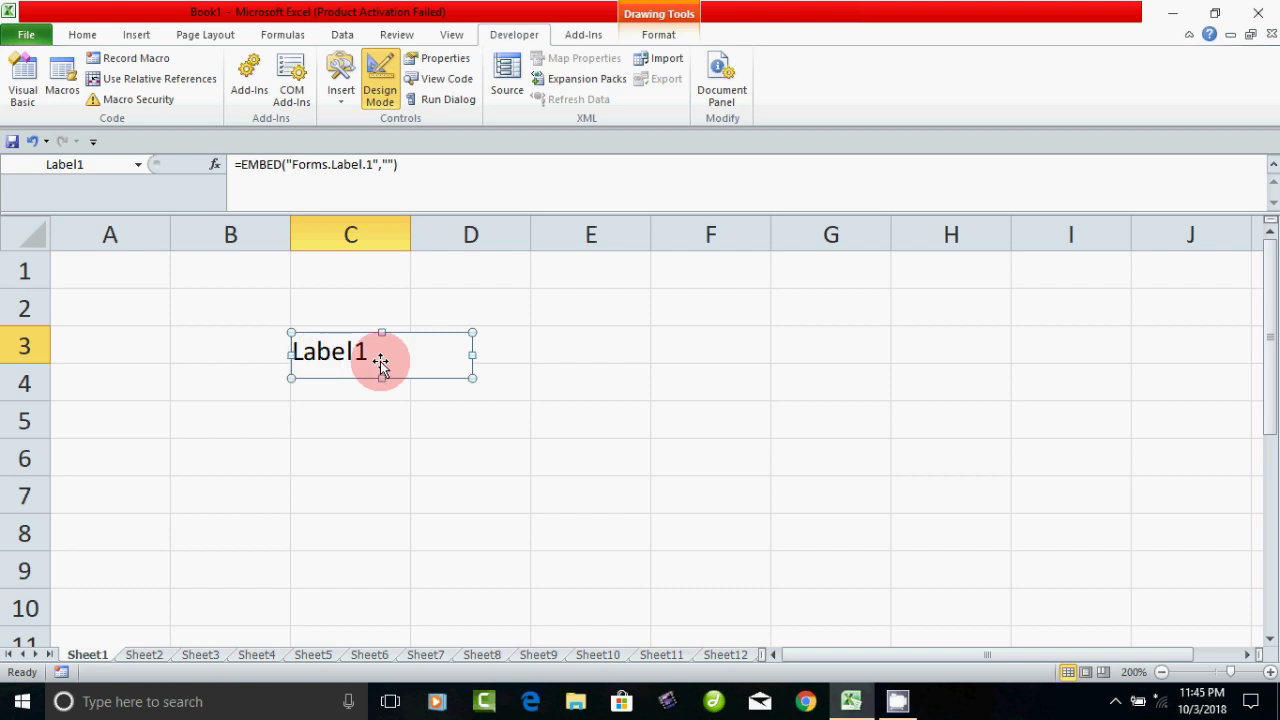
pyautogui.click(339, 100)
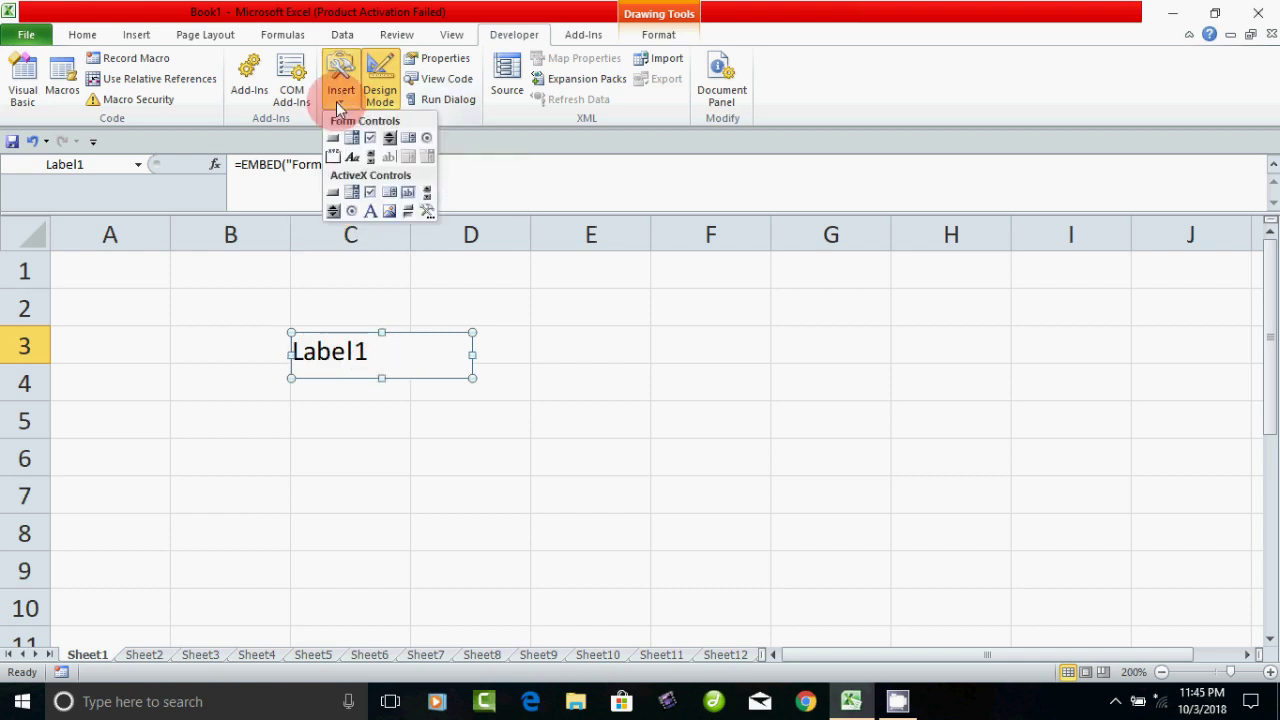
pyautogui.click(371, 193)
pyautogui.click(299, 416)
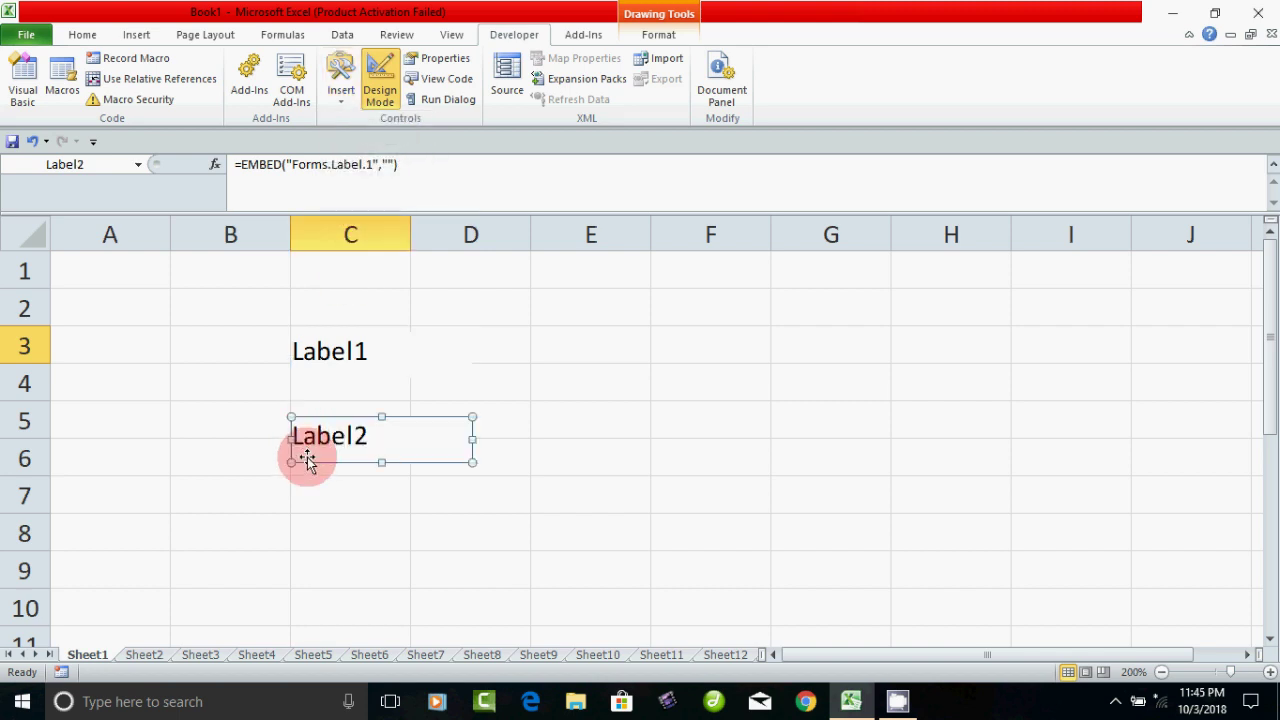
pyautogui.click(340, 85)
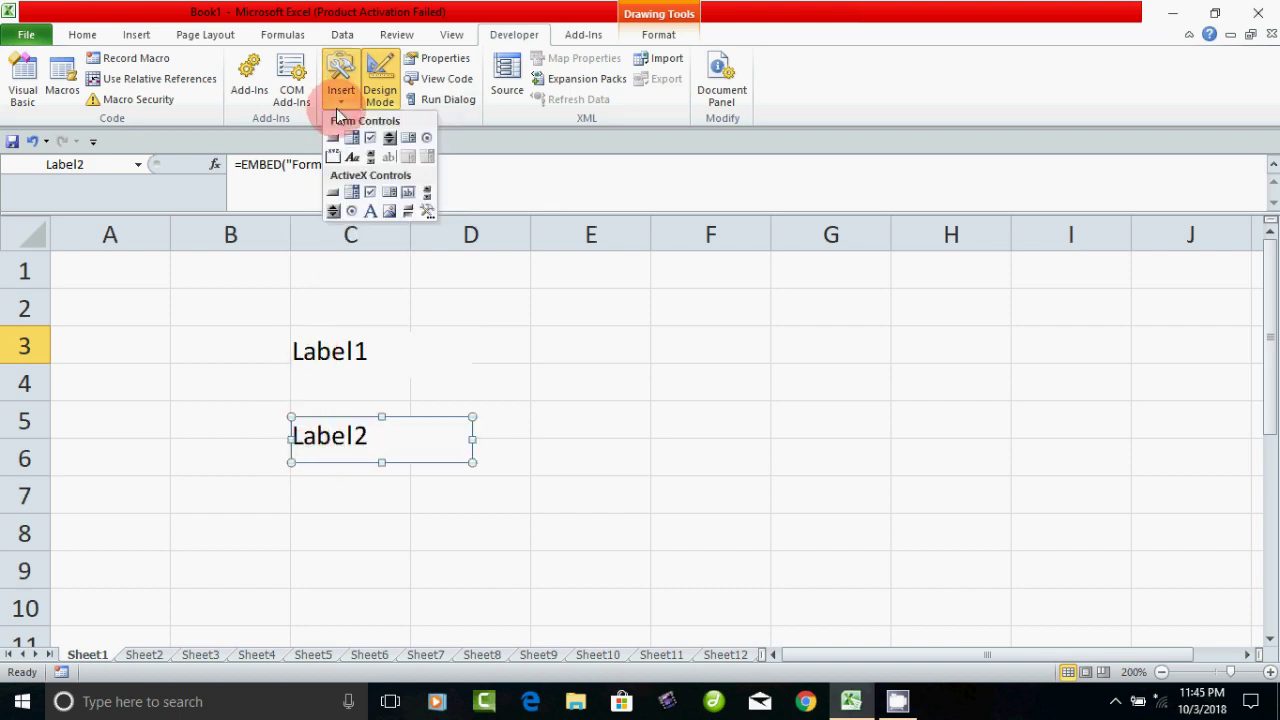
pyautogui.click(370, 215)
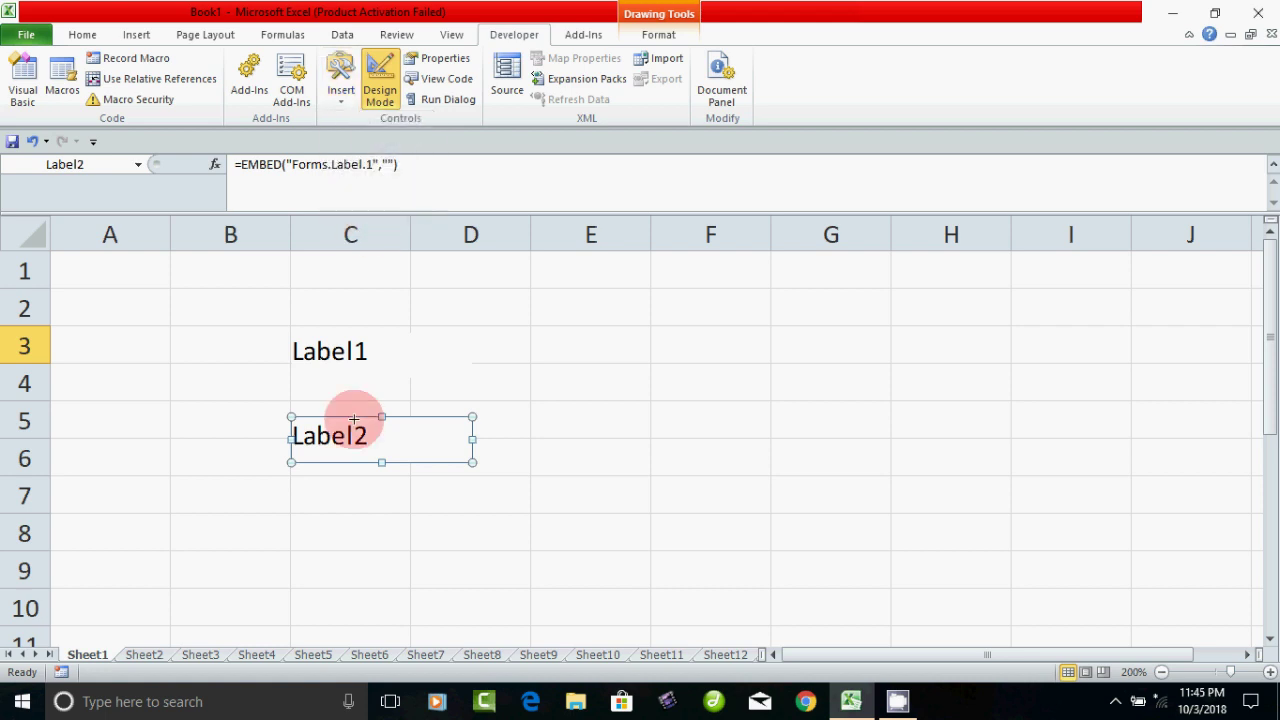
pyautogui.click(295, 498)
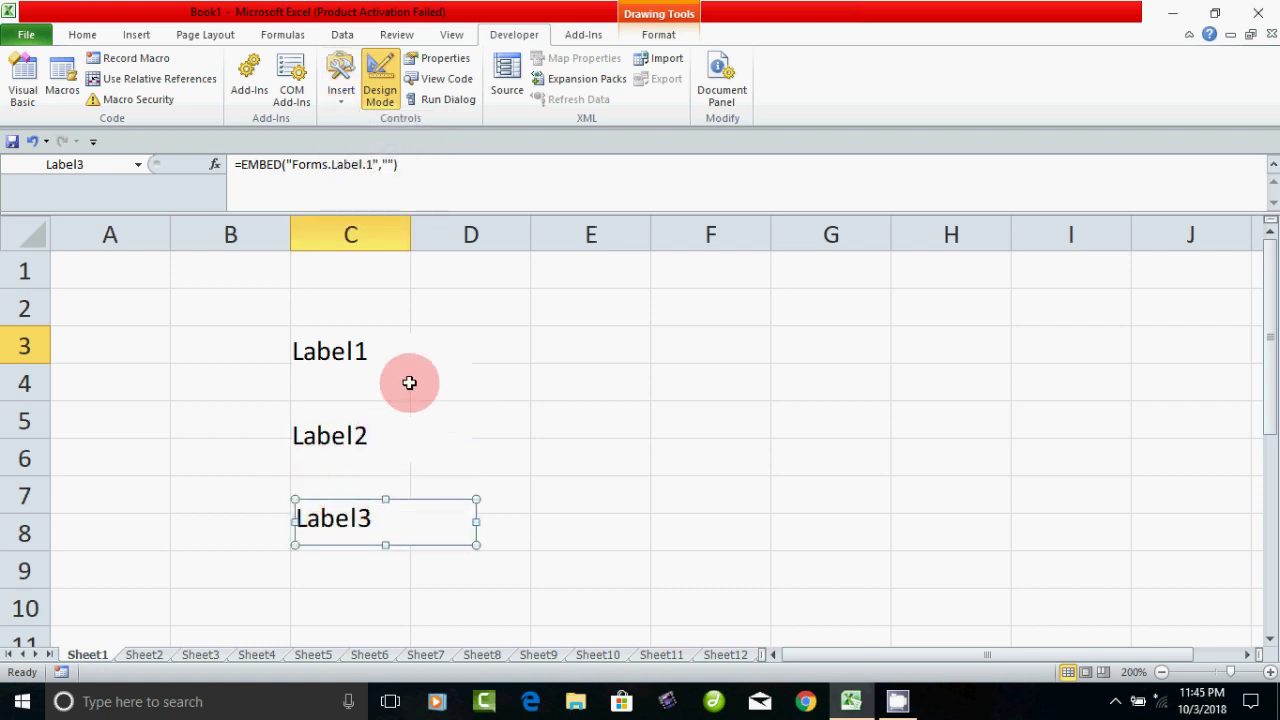
# Select Label1, Label2 and Label3 in turn to check each one
pyautogui.click(369, 360)
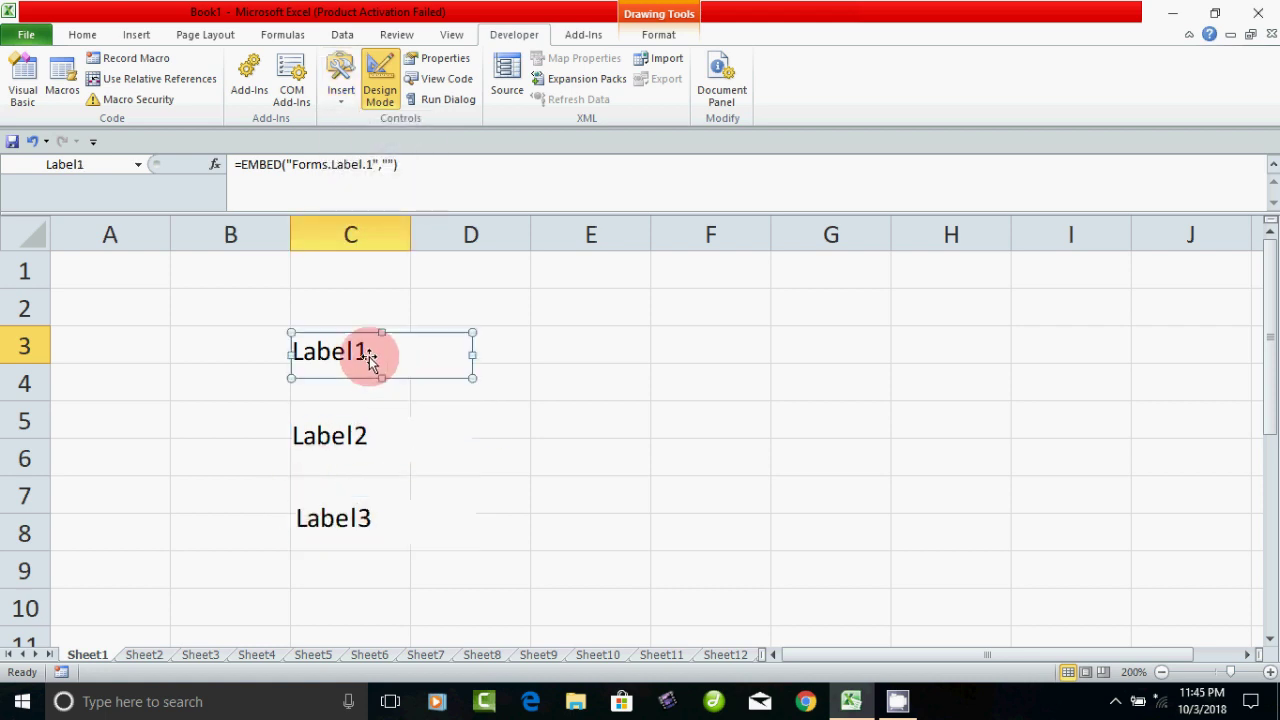
pyautogui.click(352, 440)
pyautogui.click(343, 525)
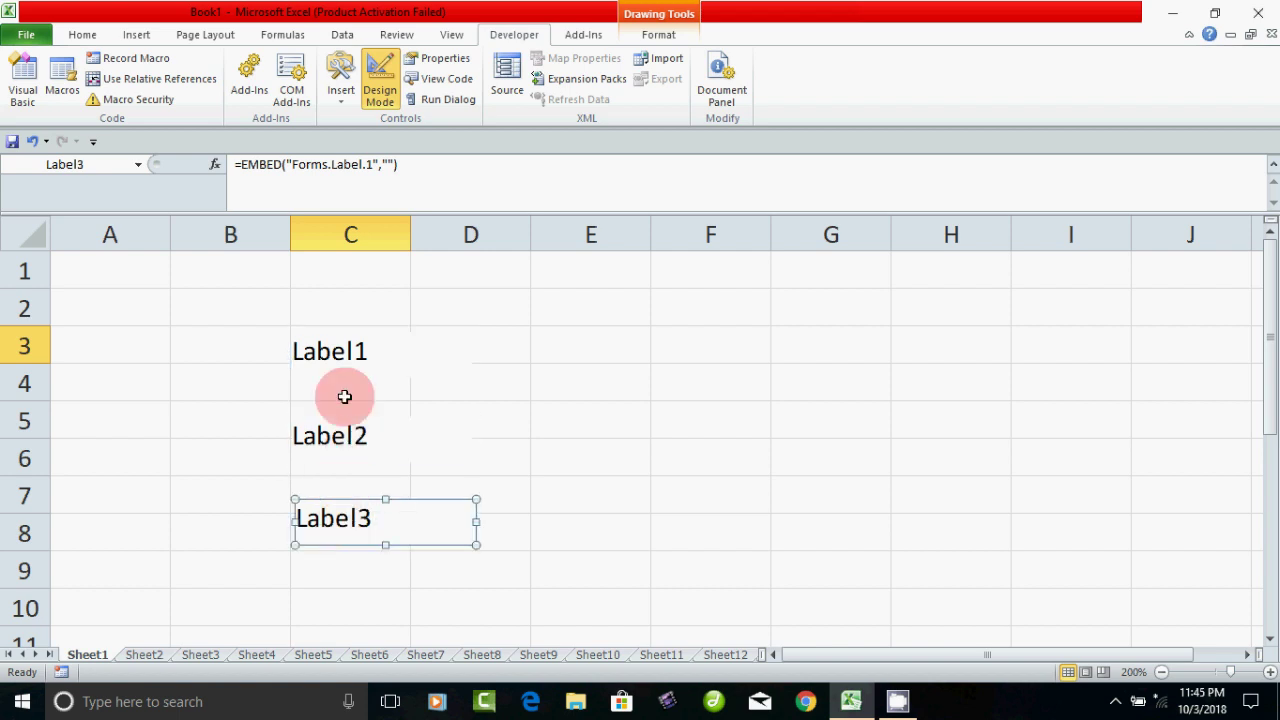
pyautogui.click(355, 355)
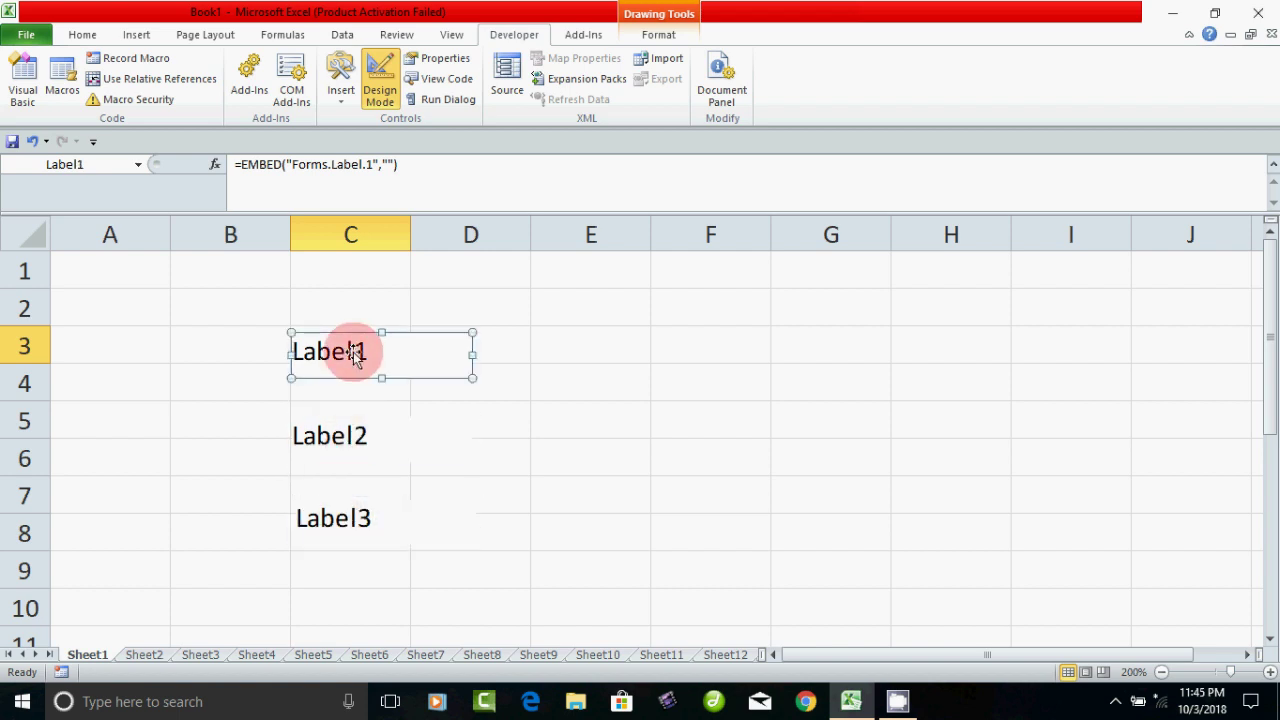
pyautogui.click(355, 440)
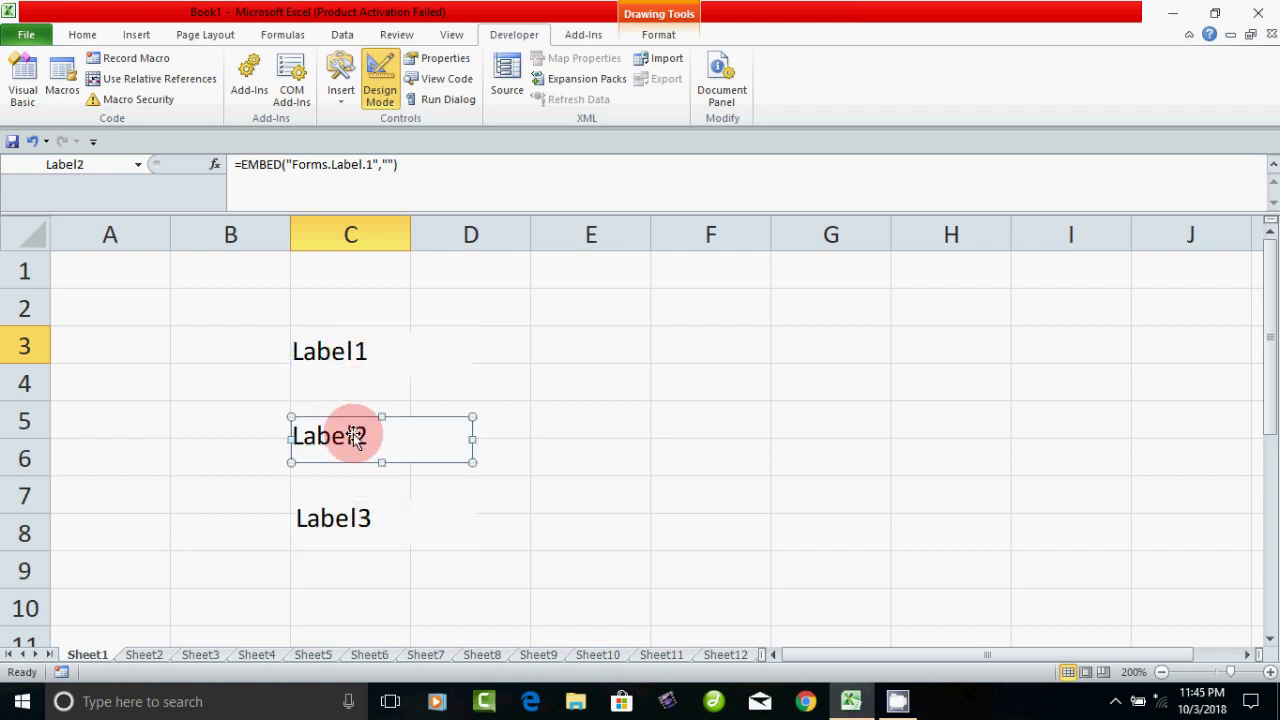
pyautogui.click(342, 520)
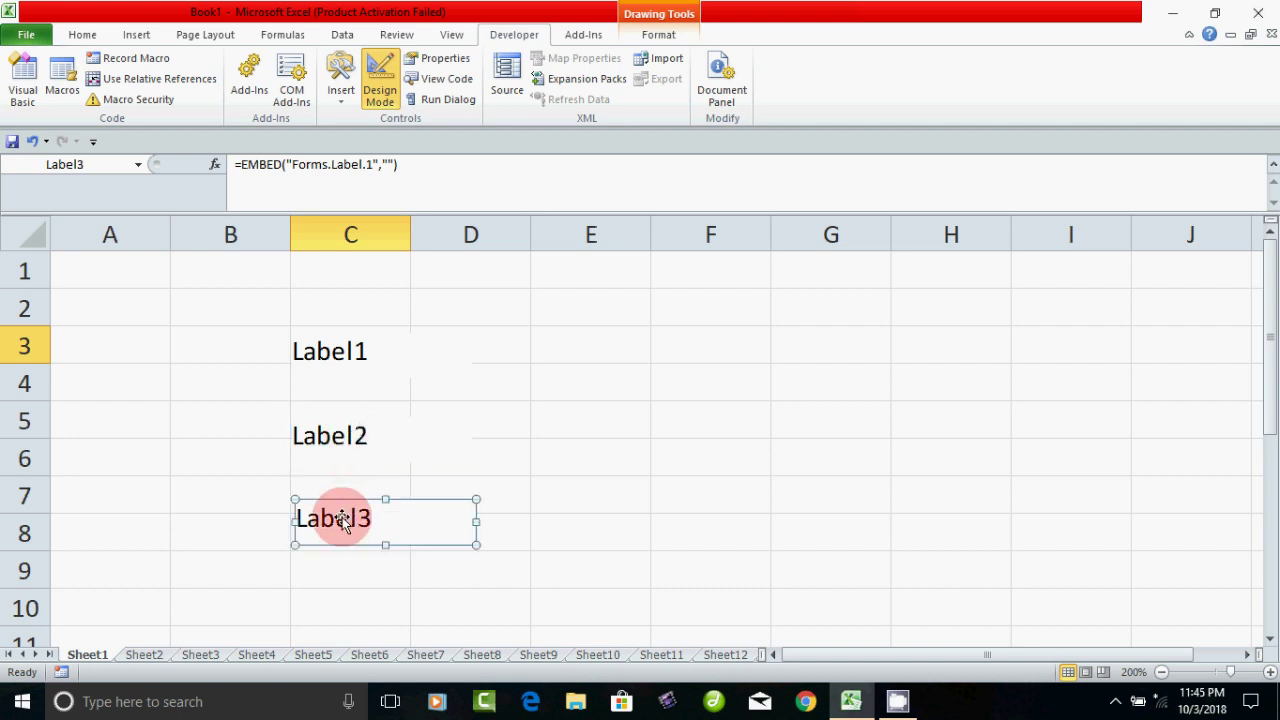
pyautogui.click(338, 364)
# Open Label1's properties and set its Caption to 'Enter A Value'
pyautogui.rightClick(348, 351)
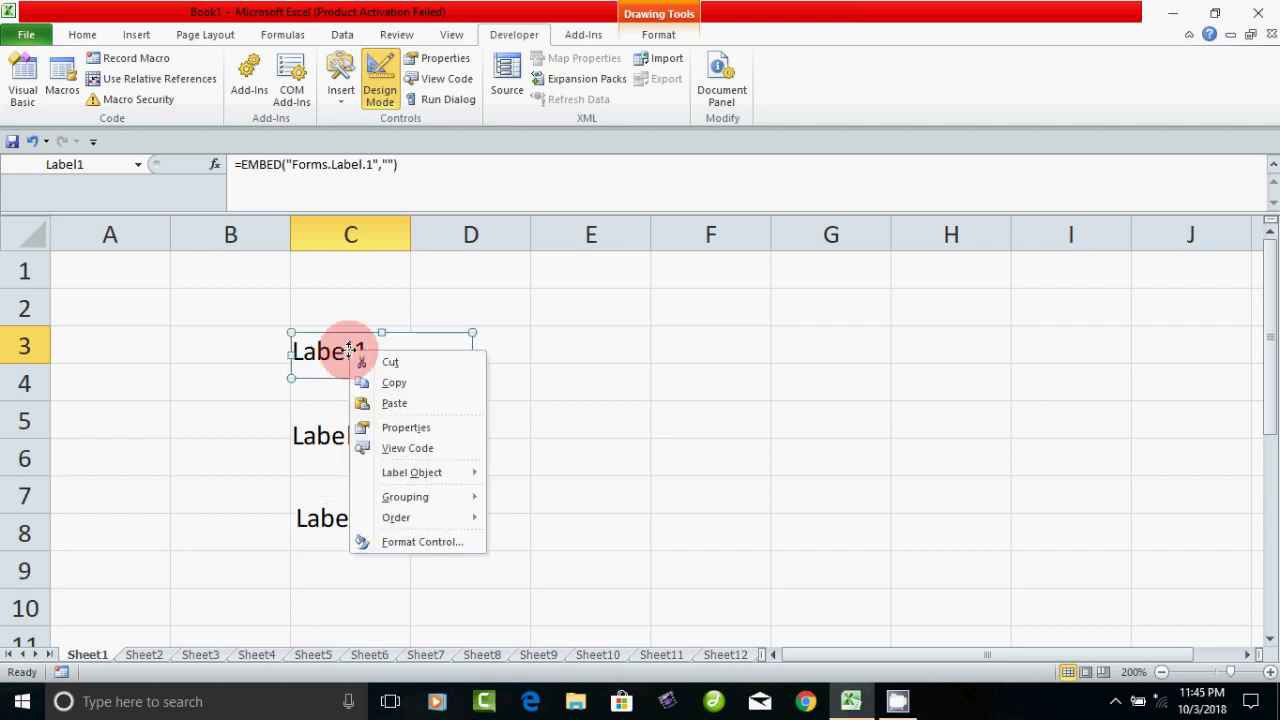
pyautogui.click(412, 428)
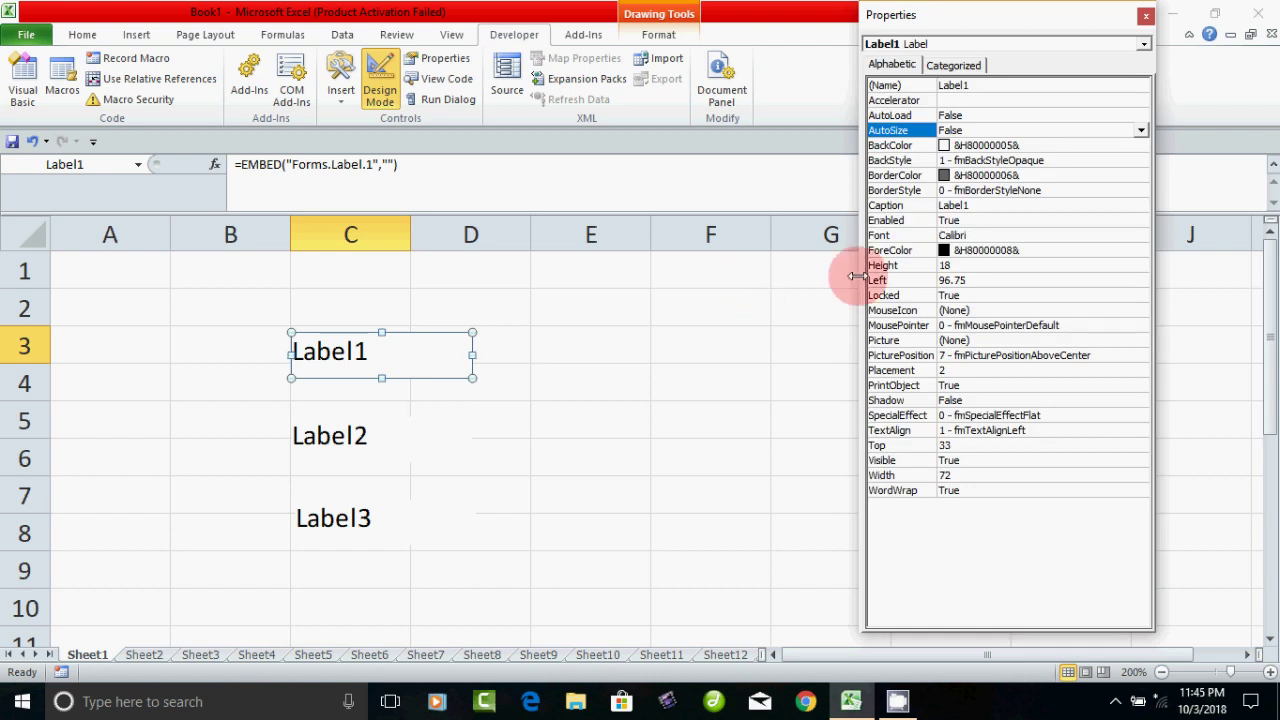
pyautogui.click(973, 207)
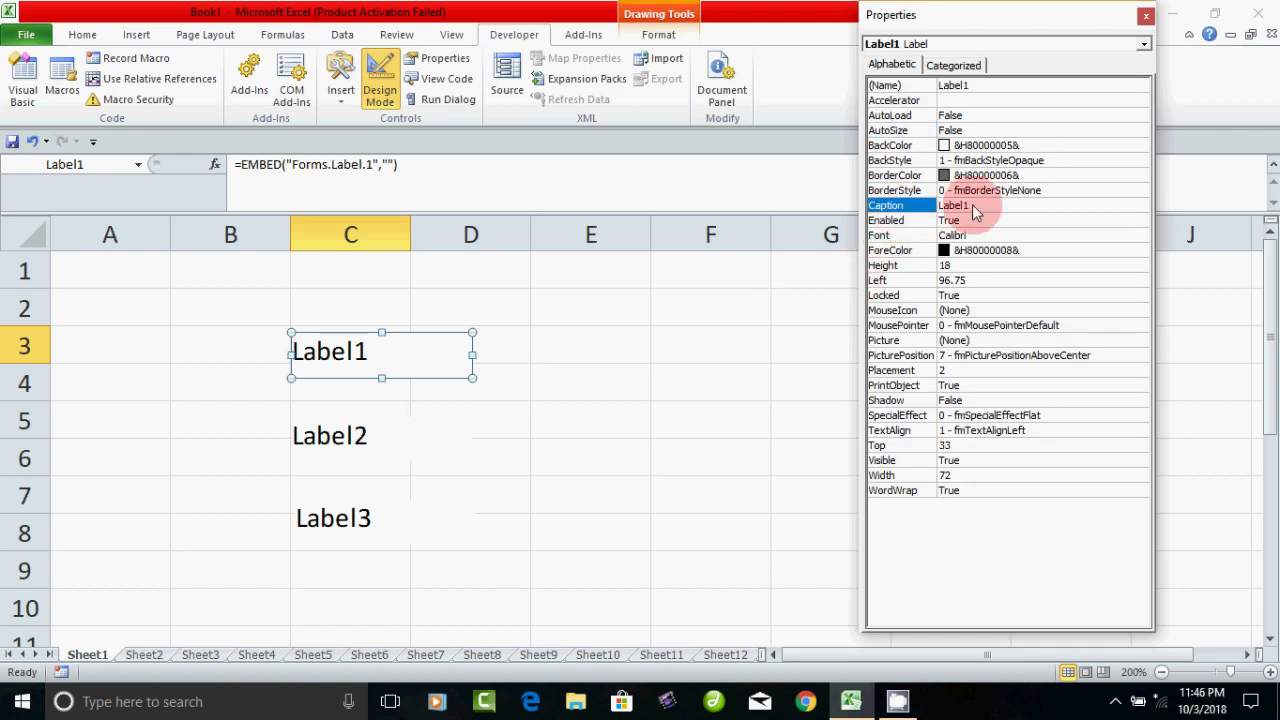
pyautogui.doubleClick(975, 206)
pyautogui.write('Enter ')
pyautogui.write('A Value')
pyautogui.click(345, 438)
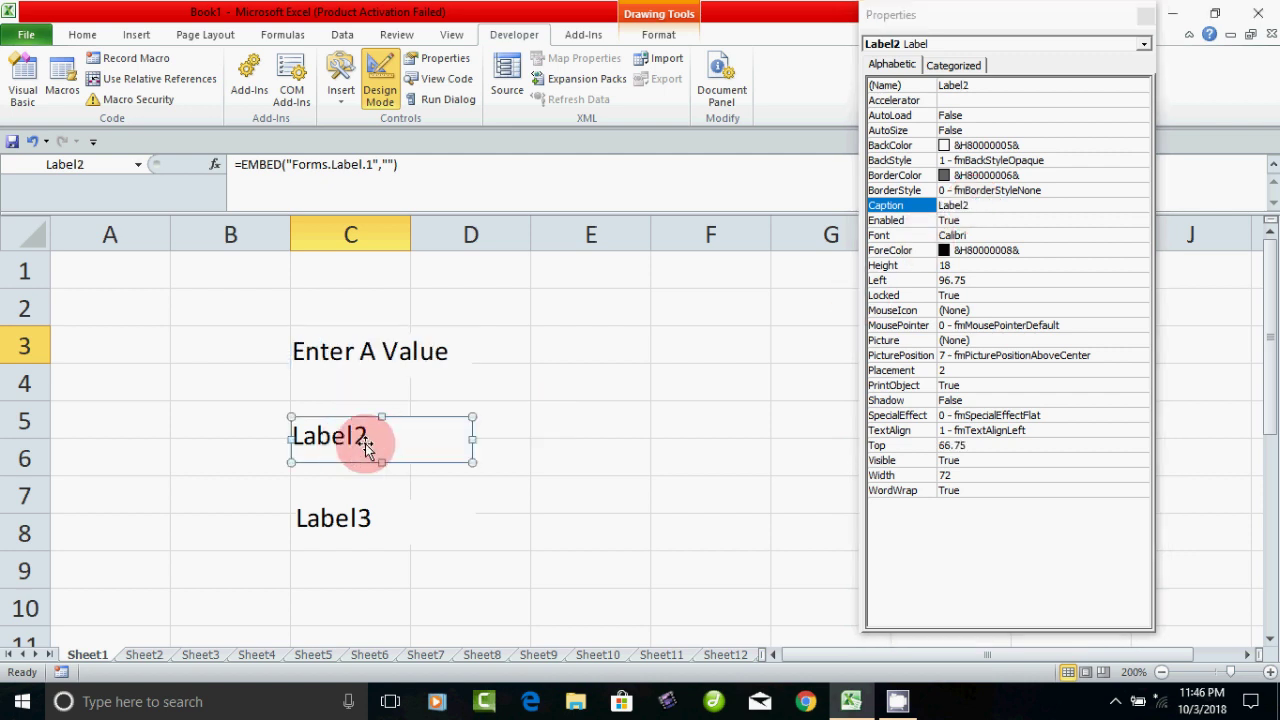
# Set Label2's Caption to 'Enter B Value' and Label3's to 'Result'
pyautogui.doubleClick(978, 204)
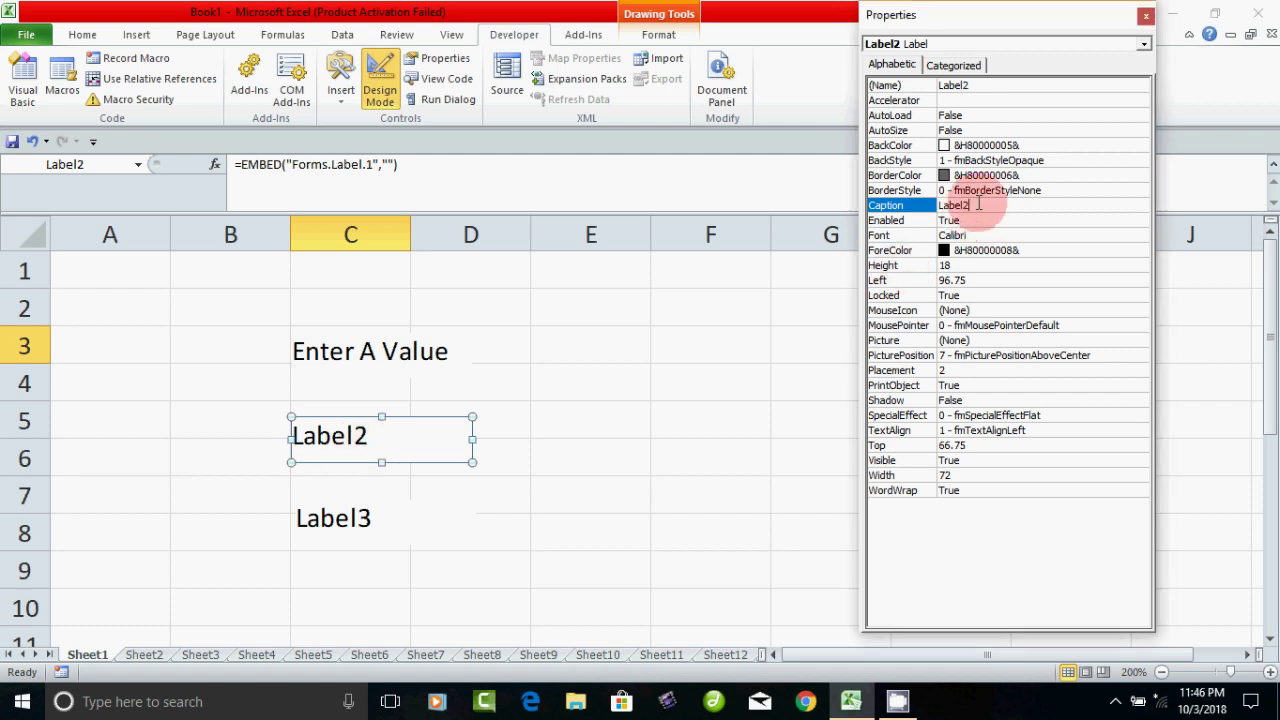
pyautogui.write('Enter B')
pyautogui.write(' Value')
pyautogui.click(364, 533)
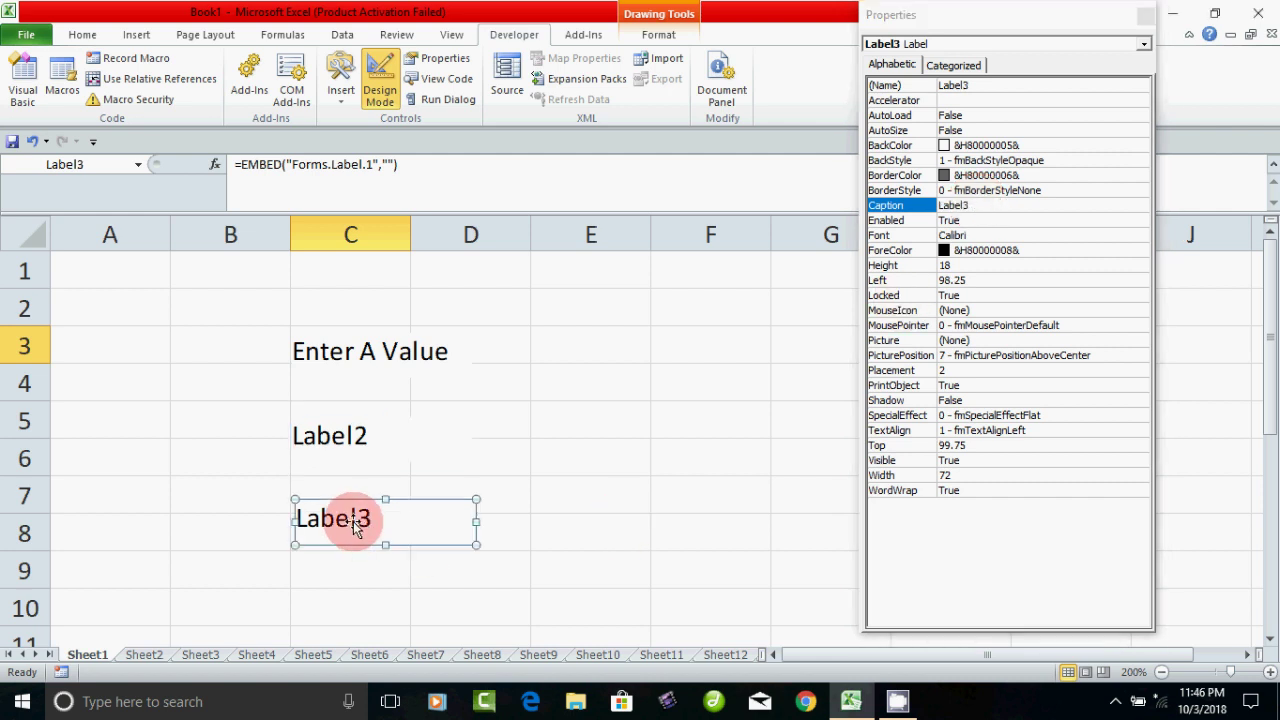
pyautogui.click(984, 207)
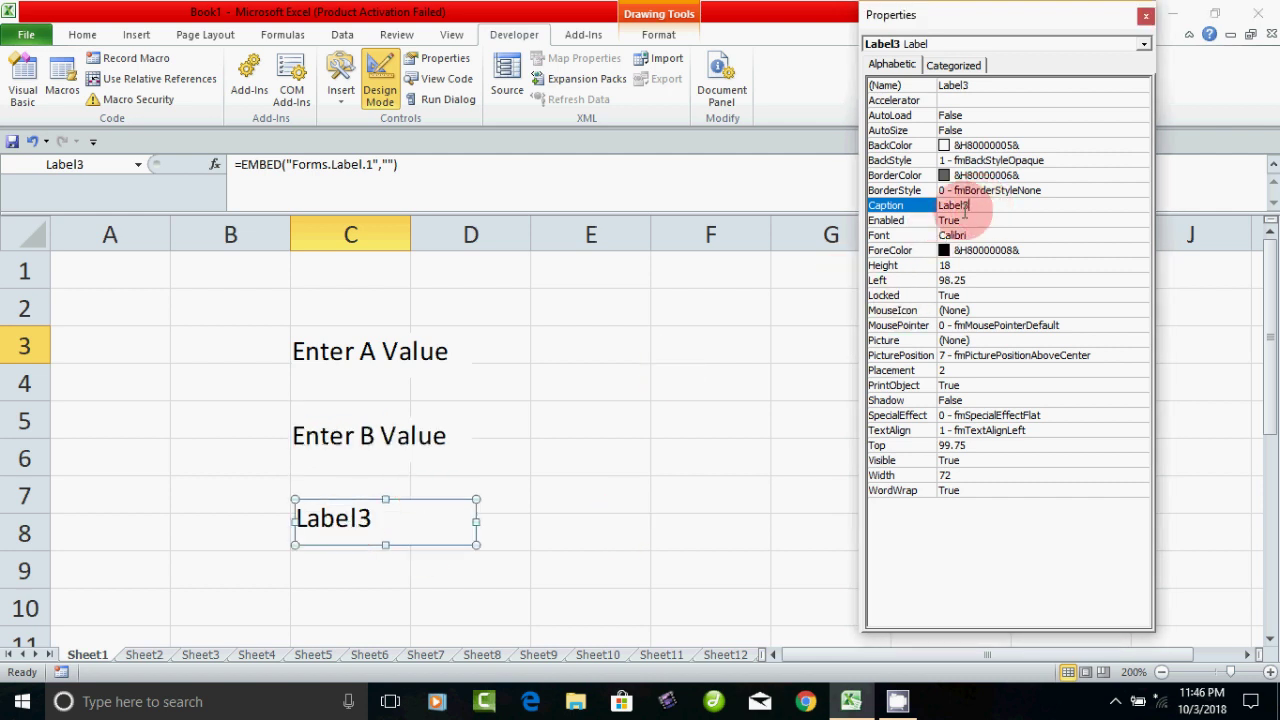
pyautogui.write('Result')
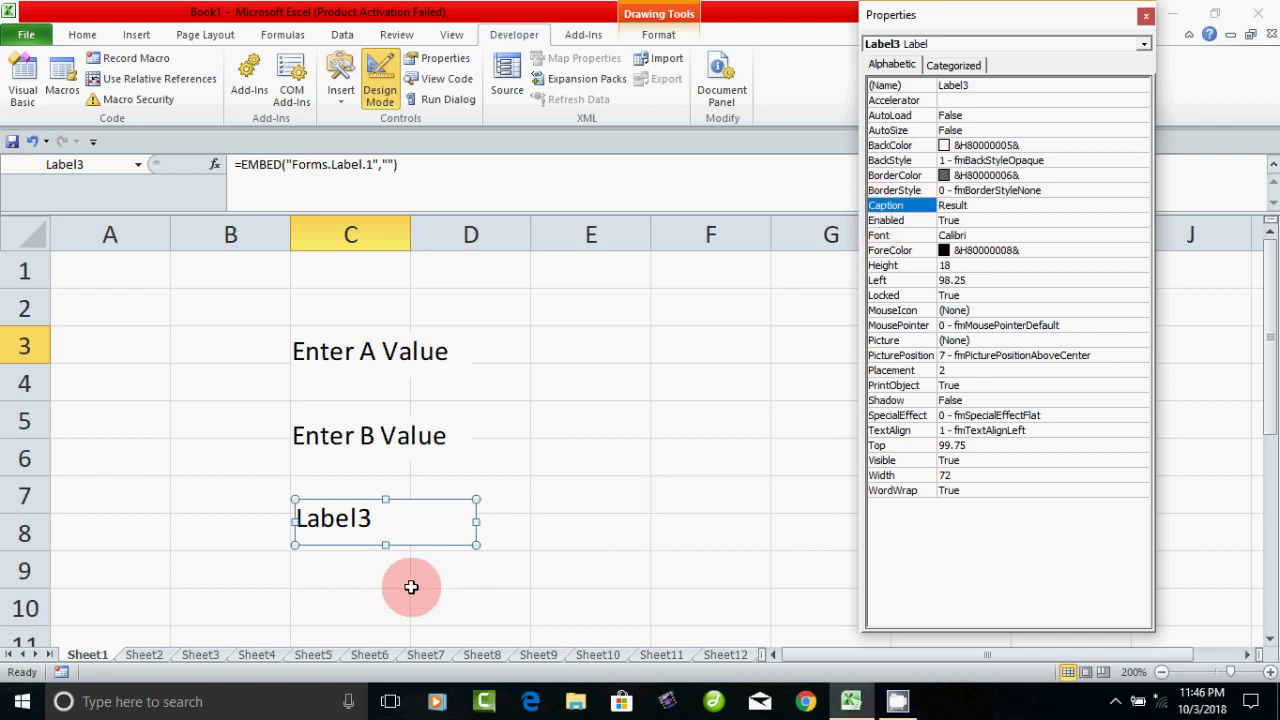
pyautogui.click(415, 582)
# Check the Enter A Value, Enter B Value and Result labels, then reopen the controls gallery
pyautogui.click(378, 368)
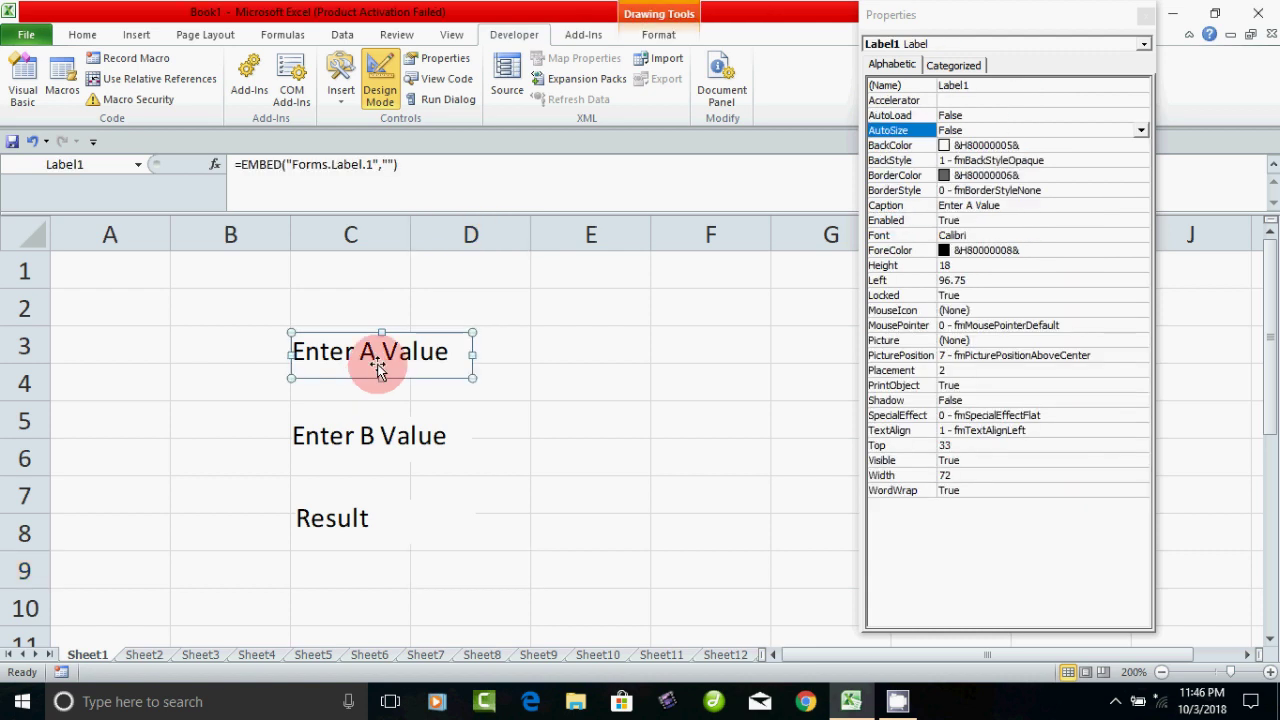
pyautogui.click(366, 432)
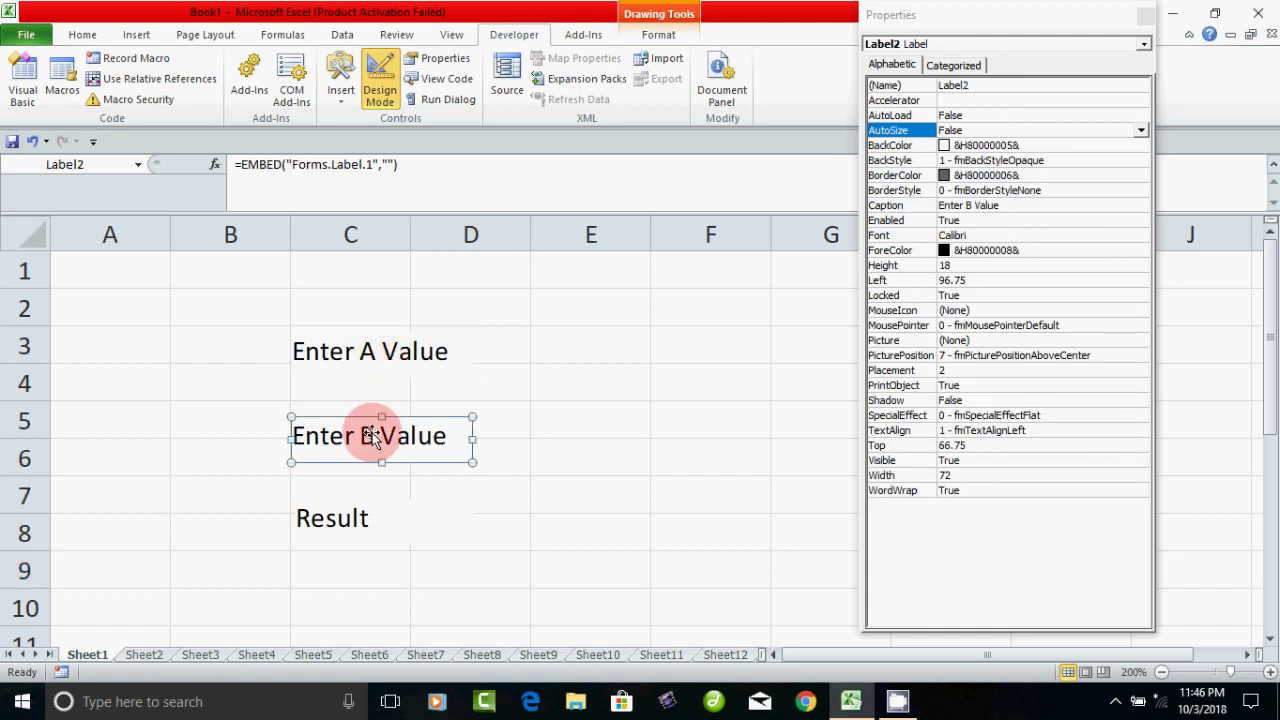
pyautogui.click(357, 519)
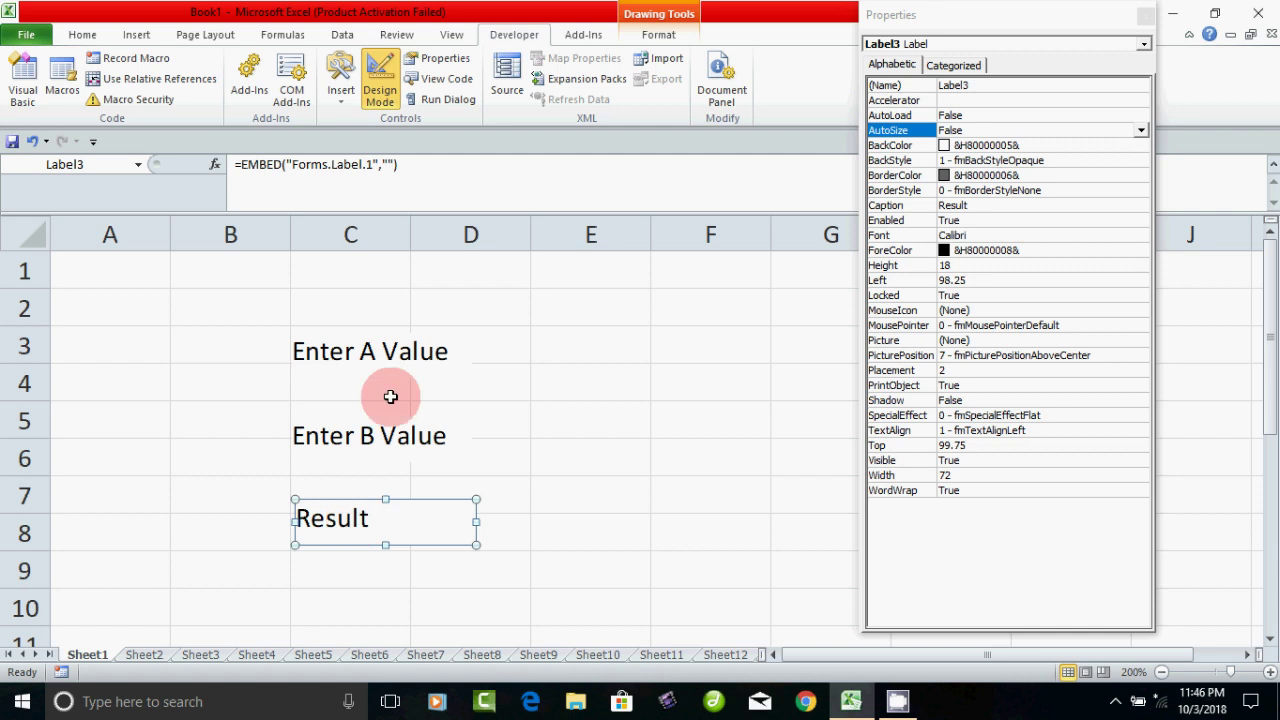
pyautogui.click(395, 356)
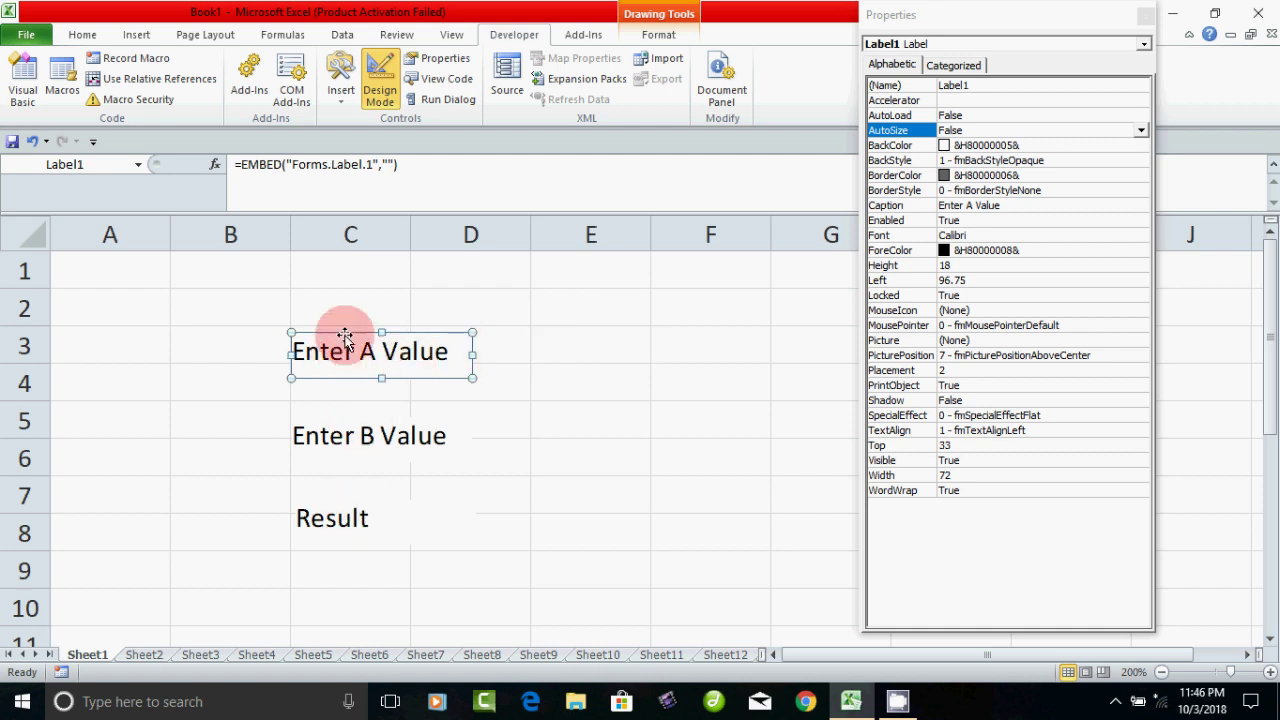
pyautogui.click(341, 442)
pyautogui.click(336, 522)
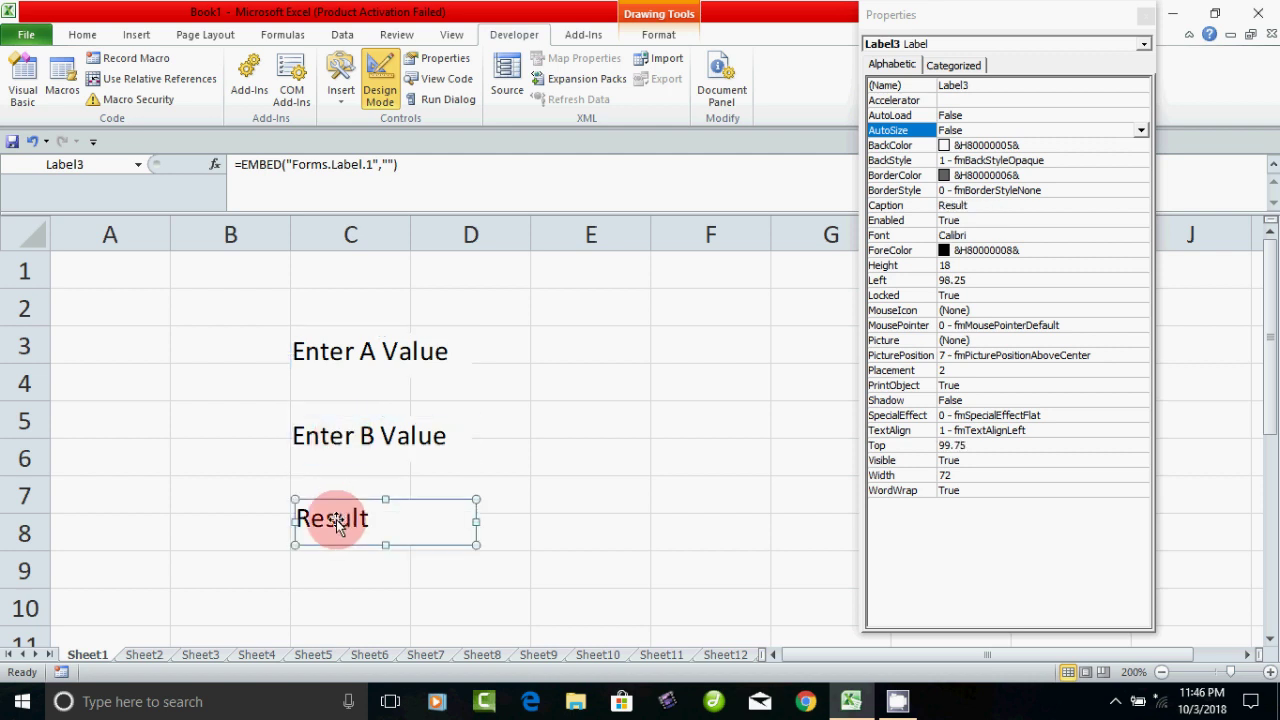
pyautogui.click(343, 346)
pyautogui.click(341, 442)
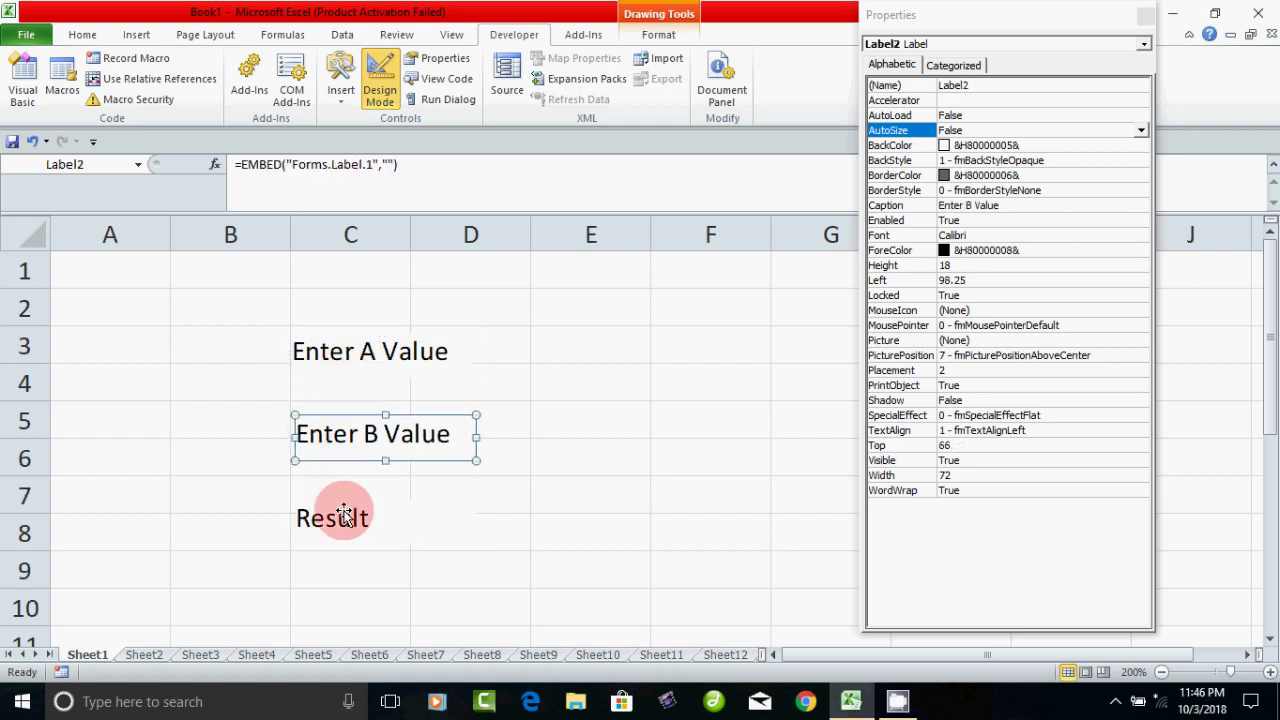
pyautogui.click(337, 521)
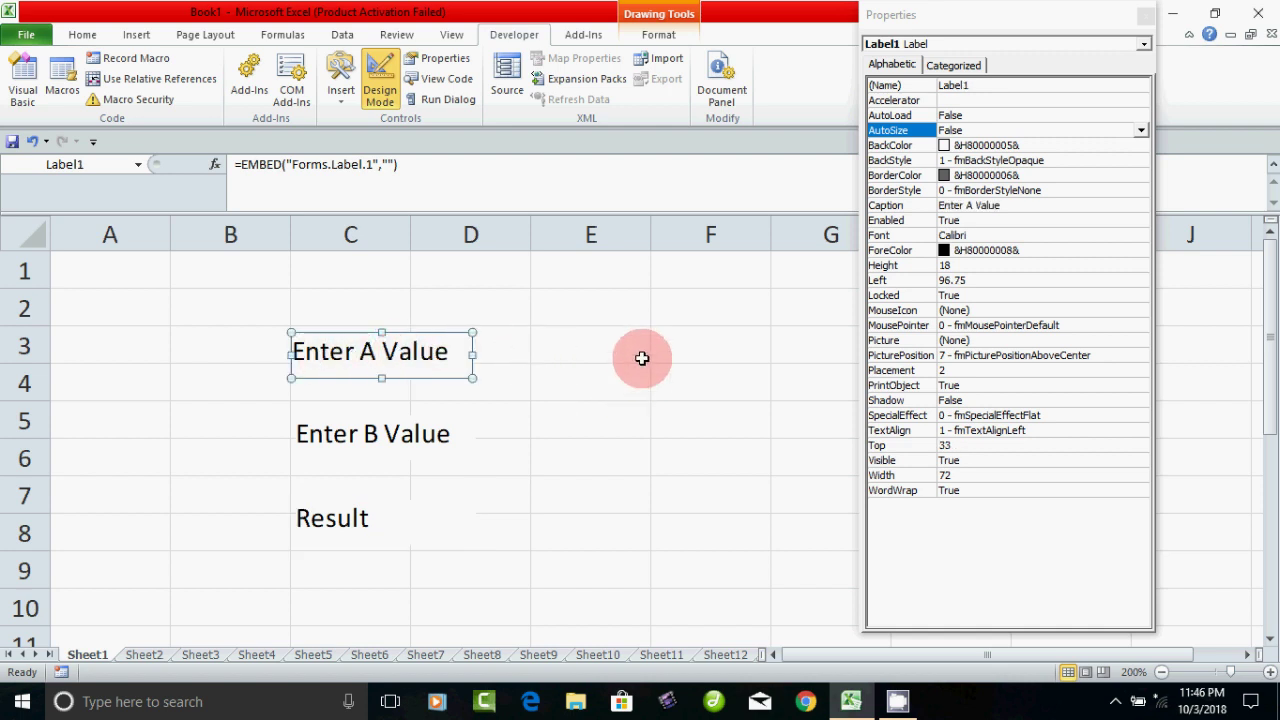
pyautogui.click(341, 95)
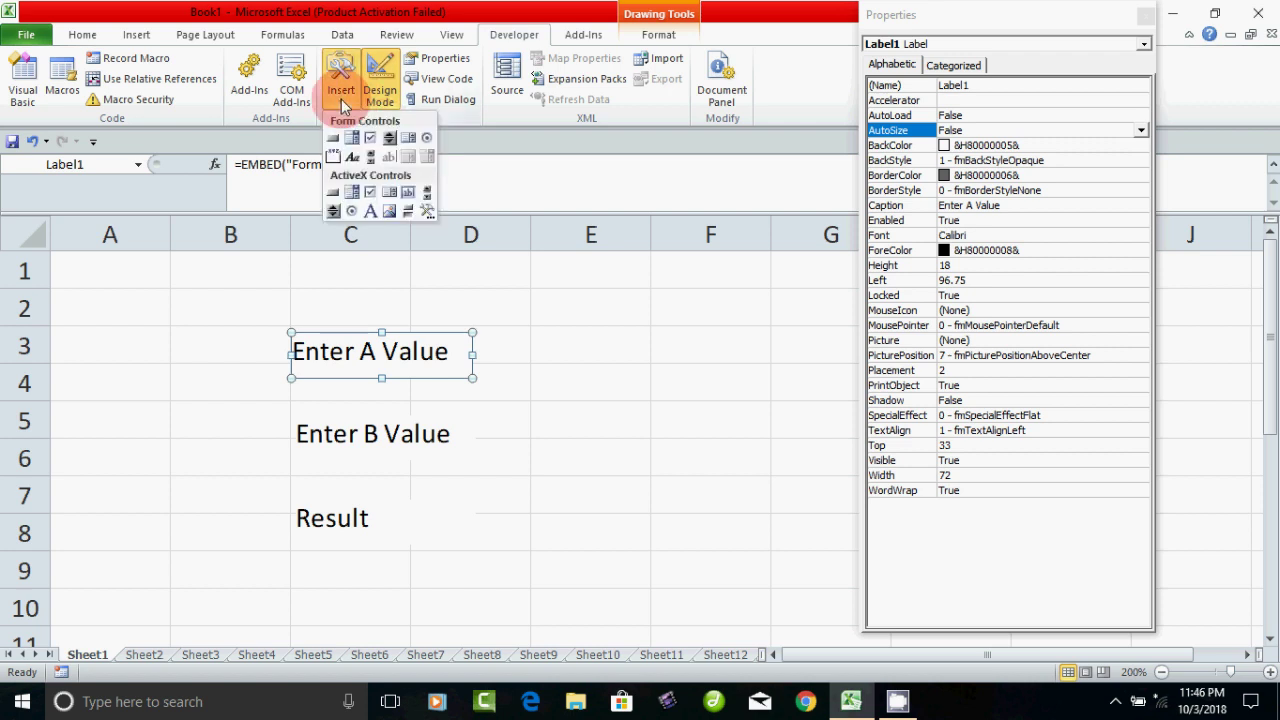
# Draw three ActiveX text boxes beside the labels in E3:F4, E5:F6 and E7:F8
pyautogui.click(408, 193)
pyautogui.moveTo(536, 342); pyautogui.dragTo(716, 387)
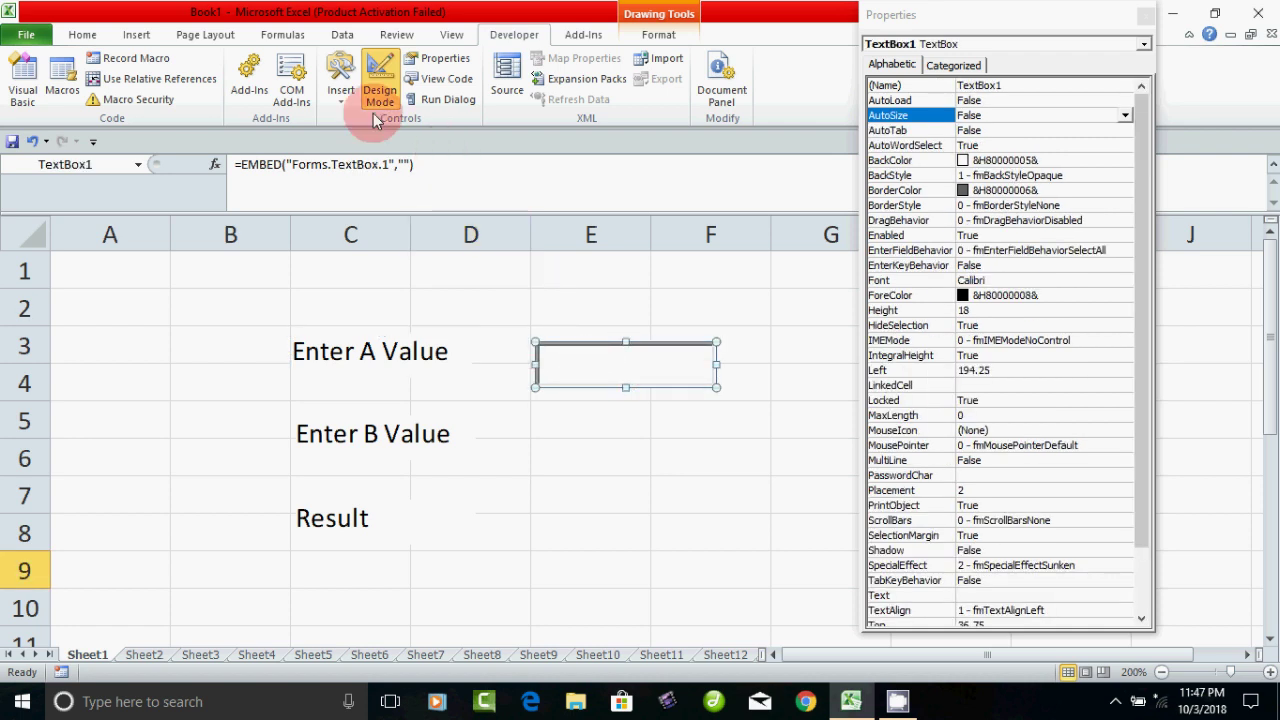
pyautogui.click(341, 90)
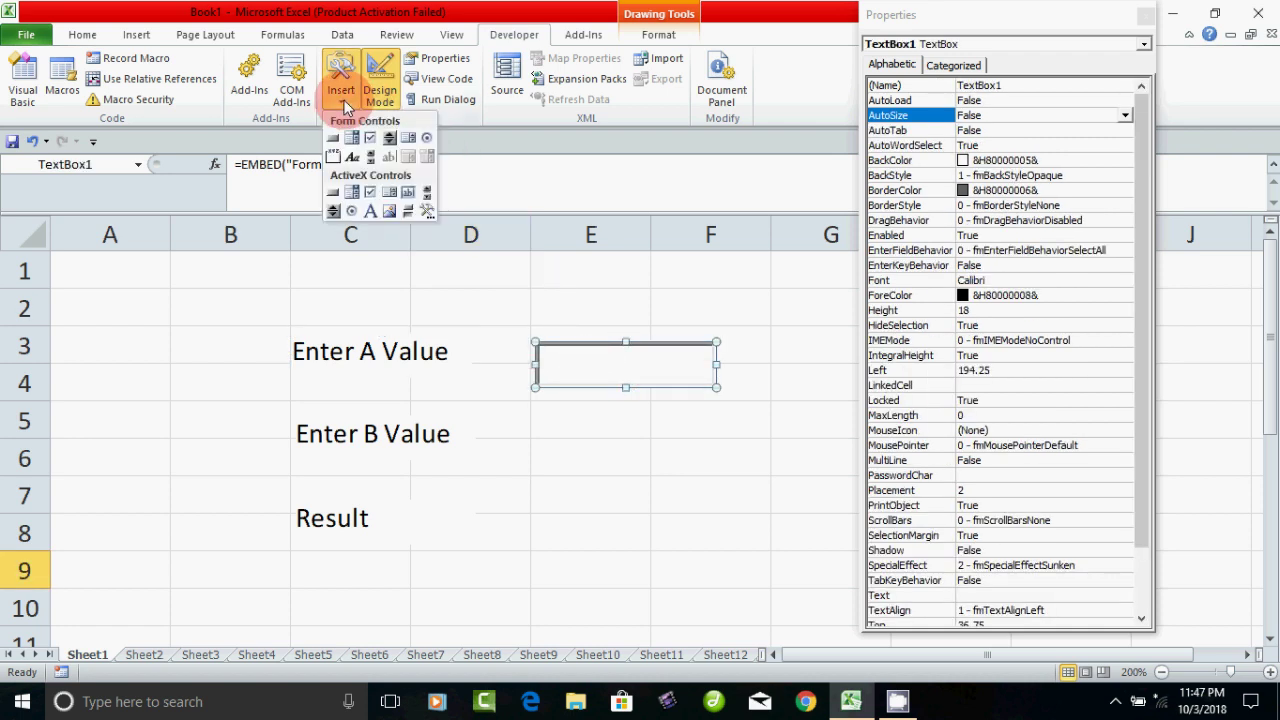
pyautogui.click(407, 196)
pyautogui.moveTo(535, 428); pyautogui.dragTo(716, 473)
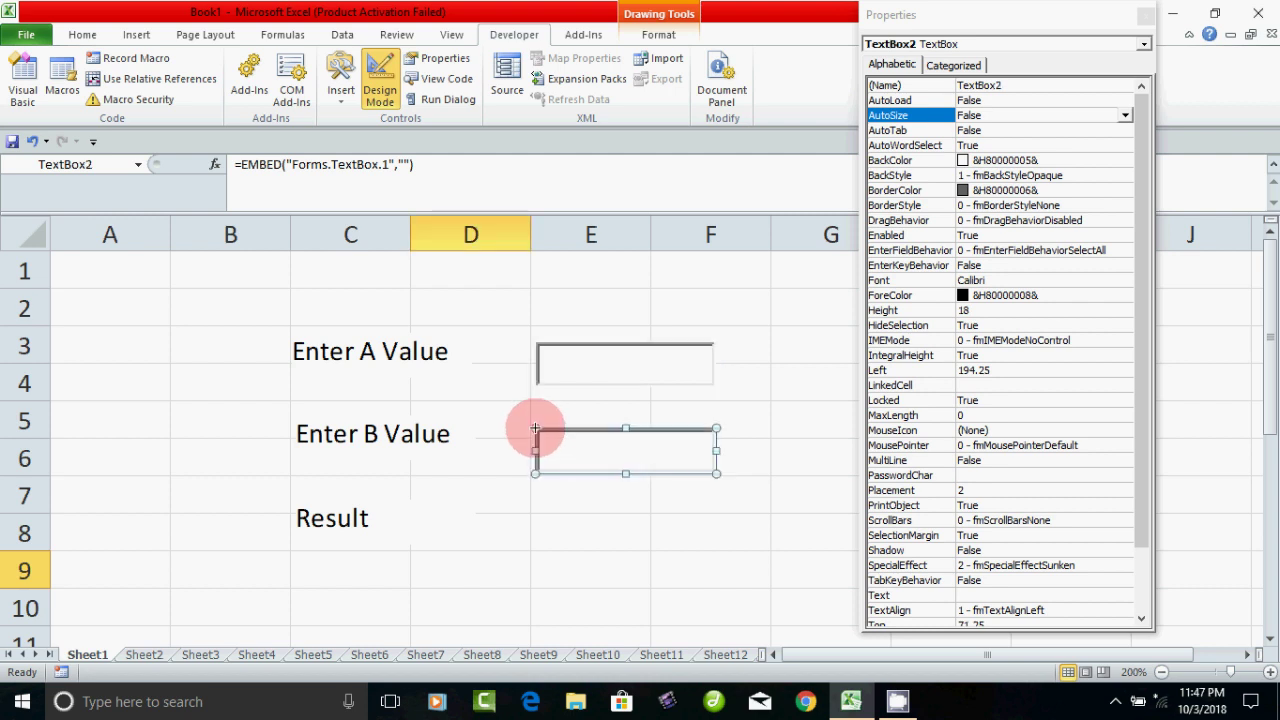
pyautogui.click(341, 100)
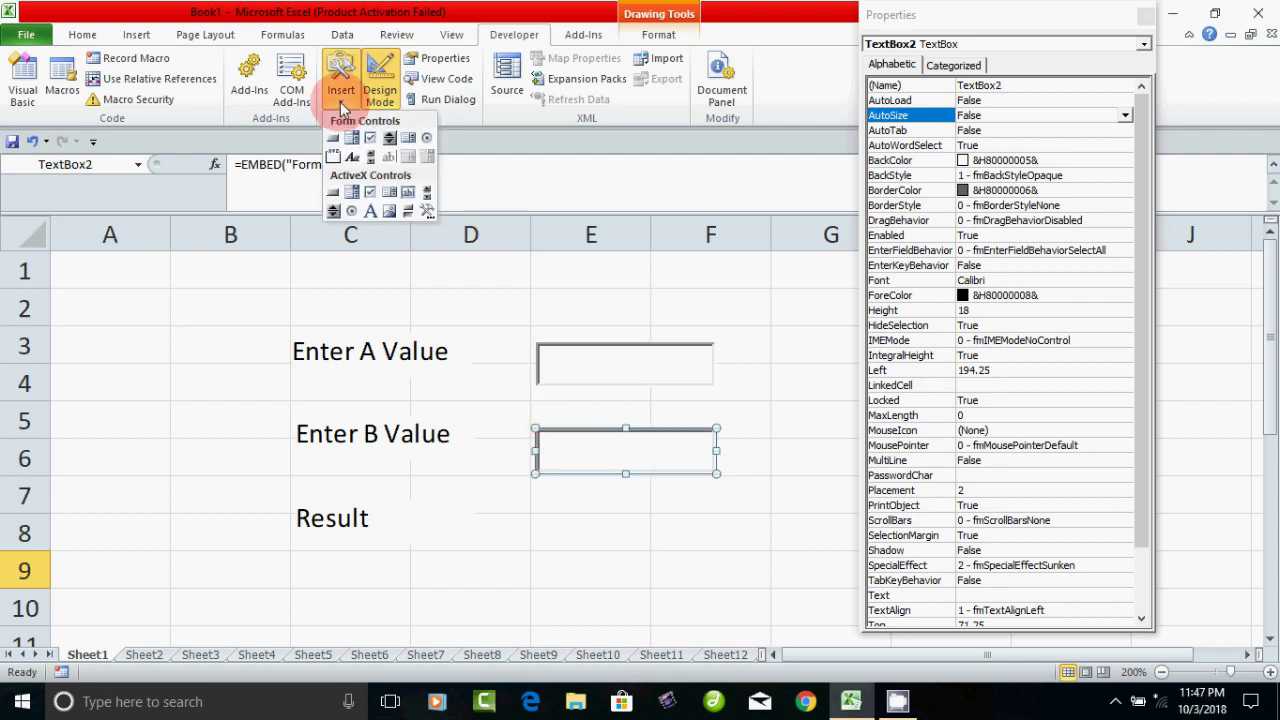
pyautogui.click(404, 201)
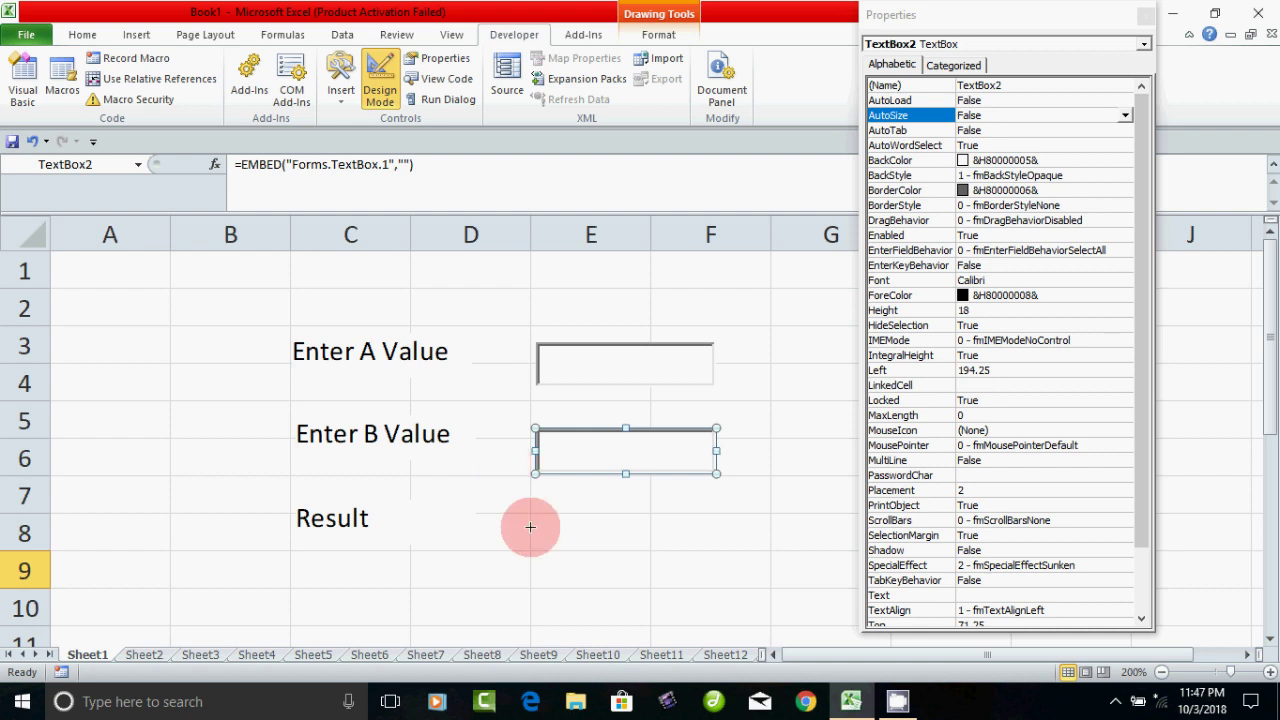
pyautogui.moveTo(537, 511); pyautogui.dragTo(717, 555)
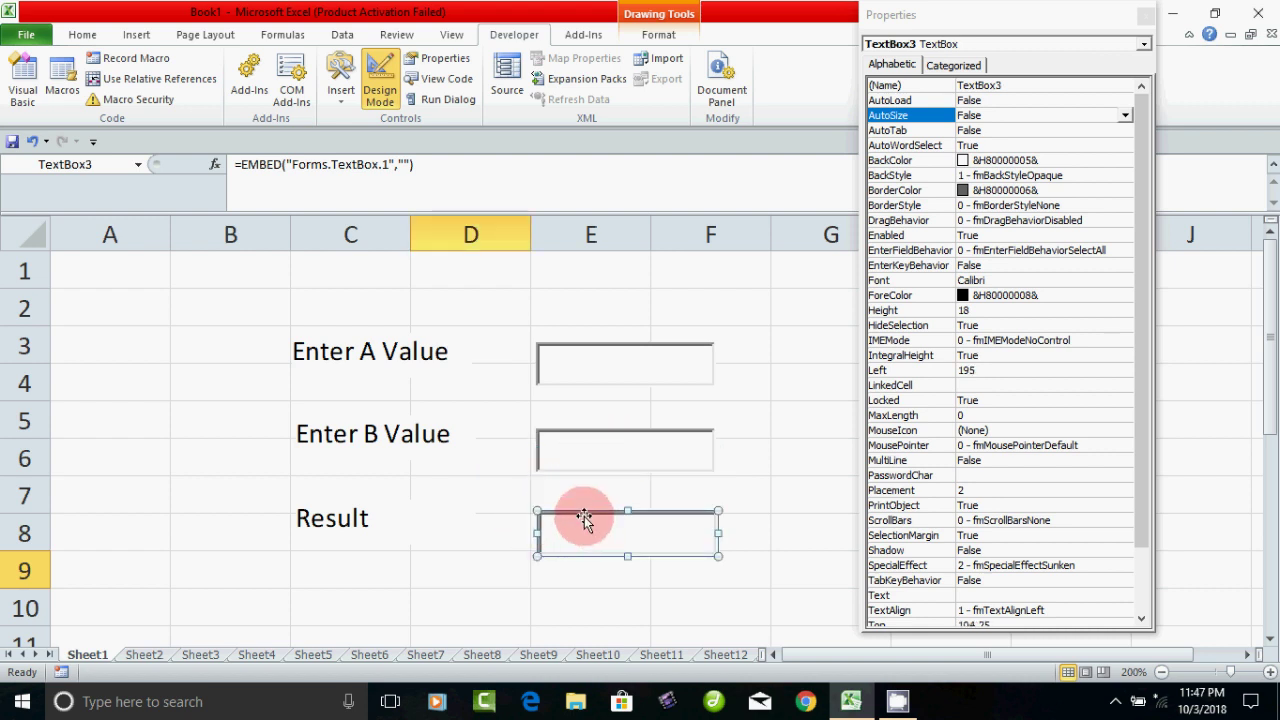
# Nudge the three text boxes so they line up with their labels
pyautogui.moveTo(592, 521); pyautogui.dragTo(582, 501)
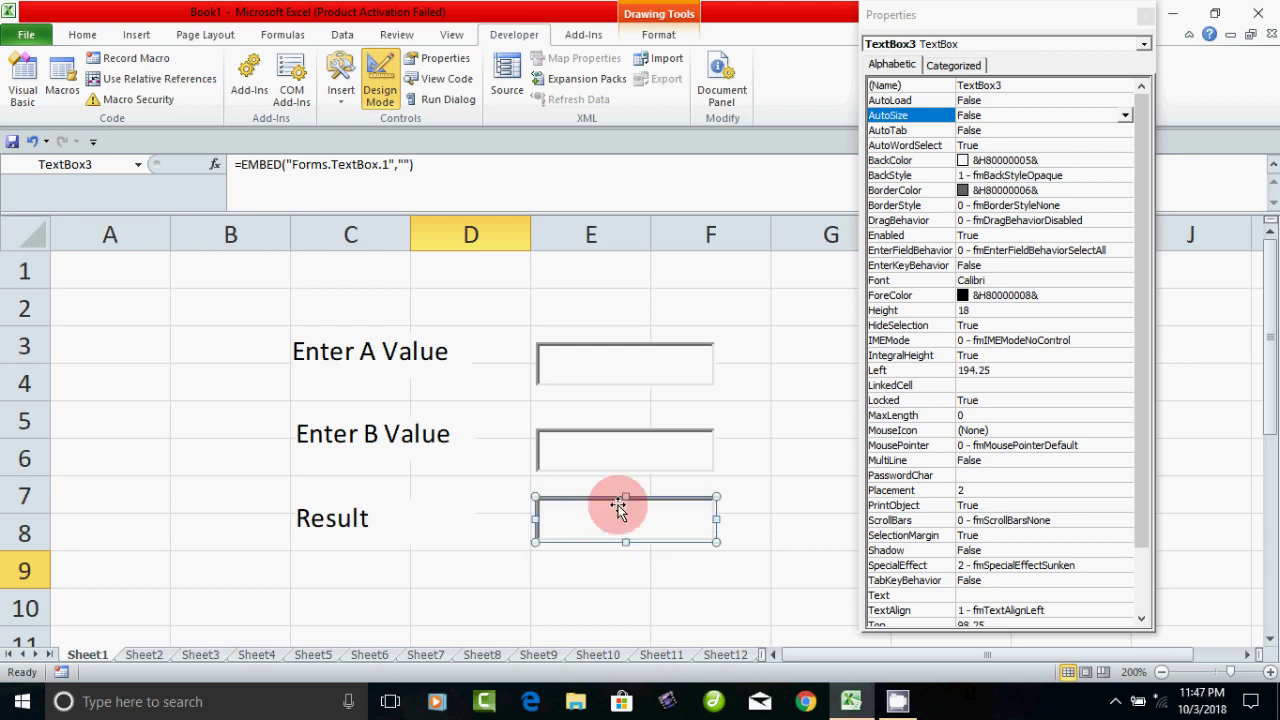
pyautogui.click(605, 467)
pyautogui.moveTo(605, 467); pyautogui.dragTo(605, 461)
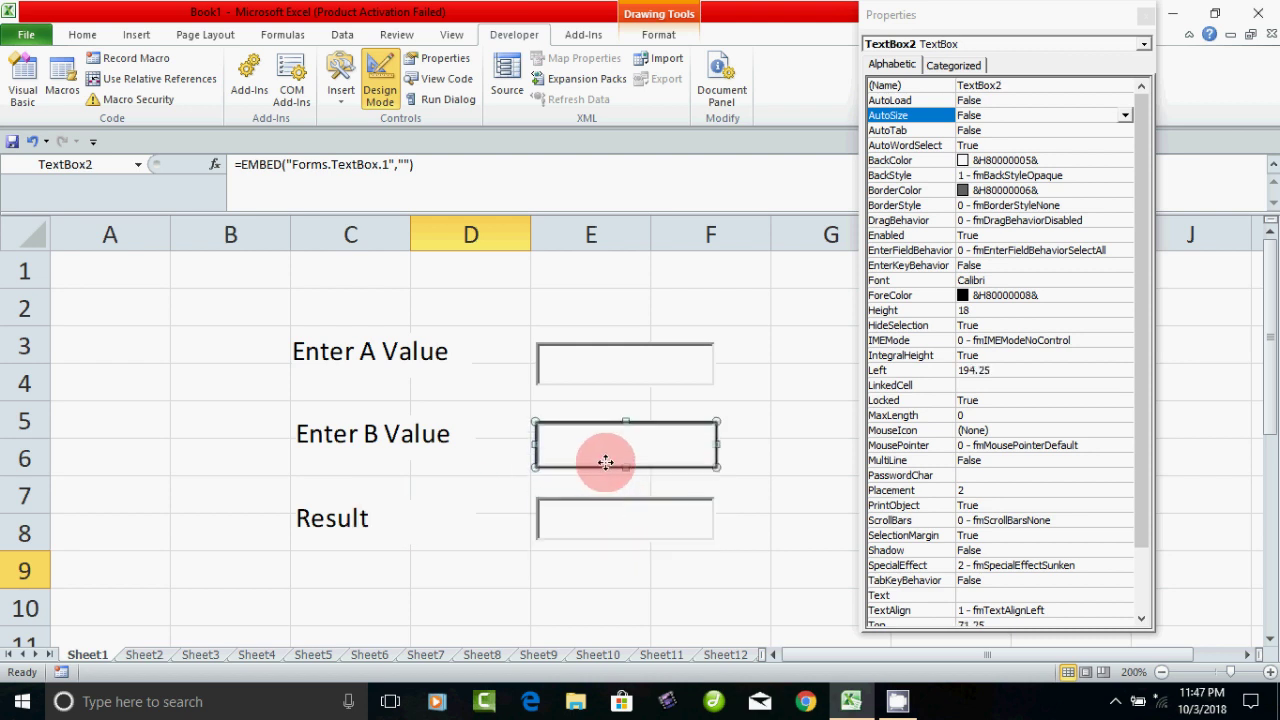
pyautogui.click(609, 388)
pyautogui.moveTo(609, 386); pyautogui.dragTo(612, 381)
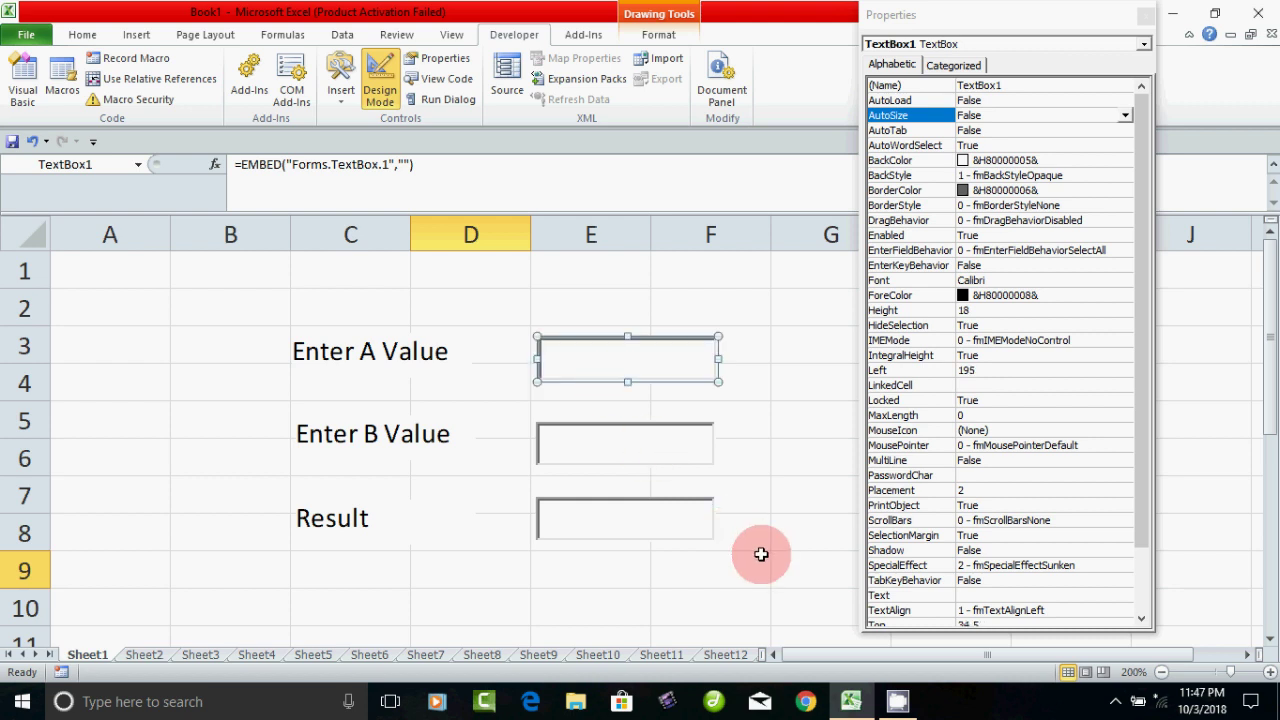
pyautogui.click(623, 449)
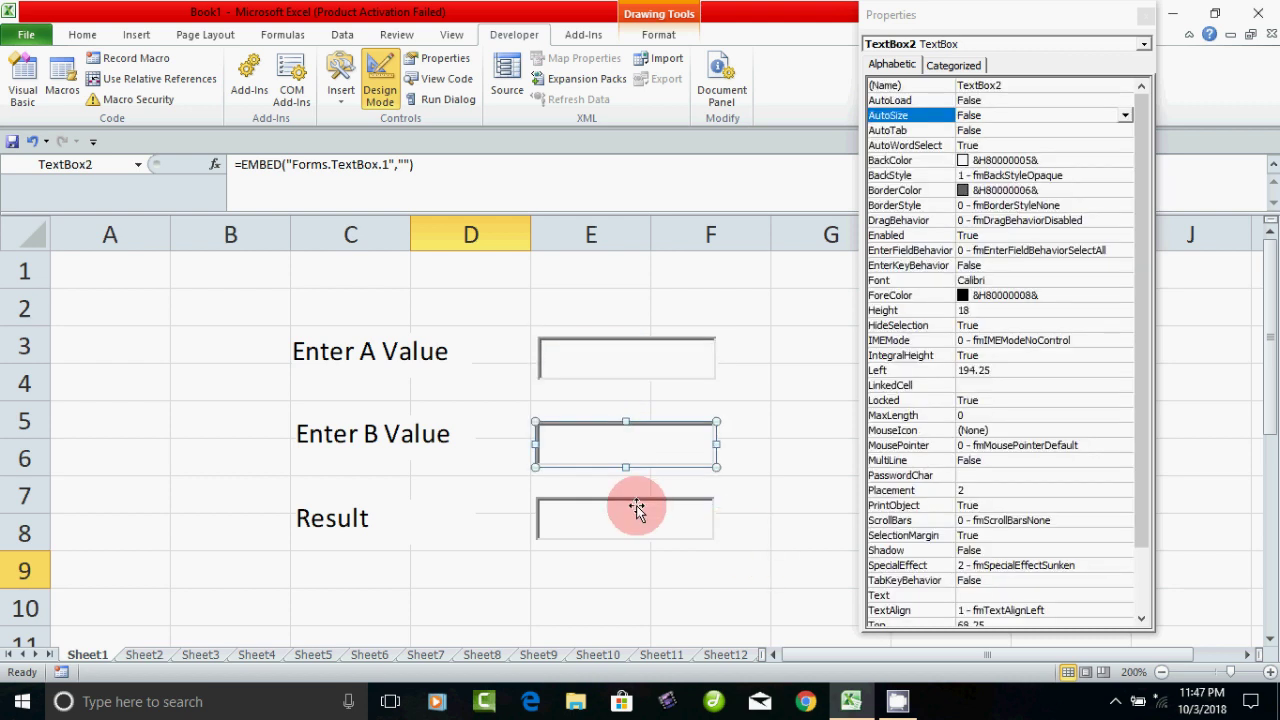
pyautogui.click(637, 510)
pyautogui.click(650, 452)
pyautogui.click(653, 360)
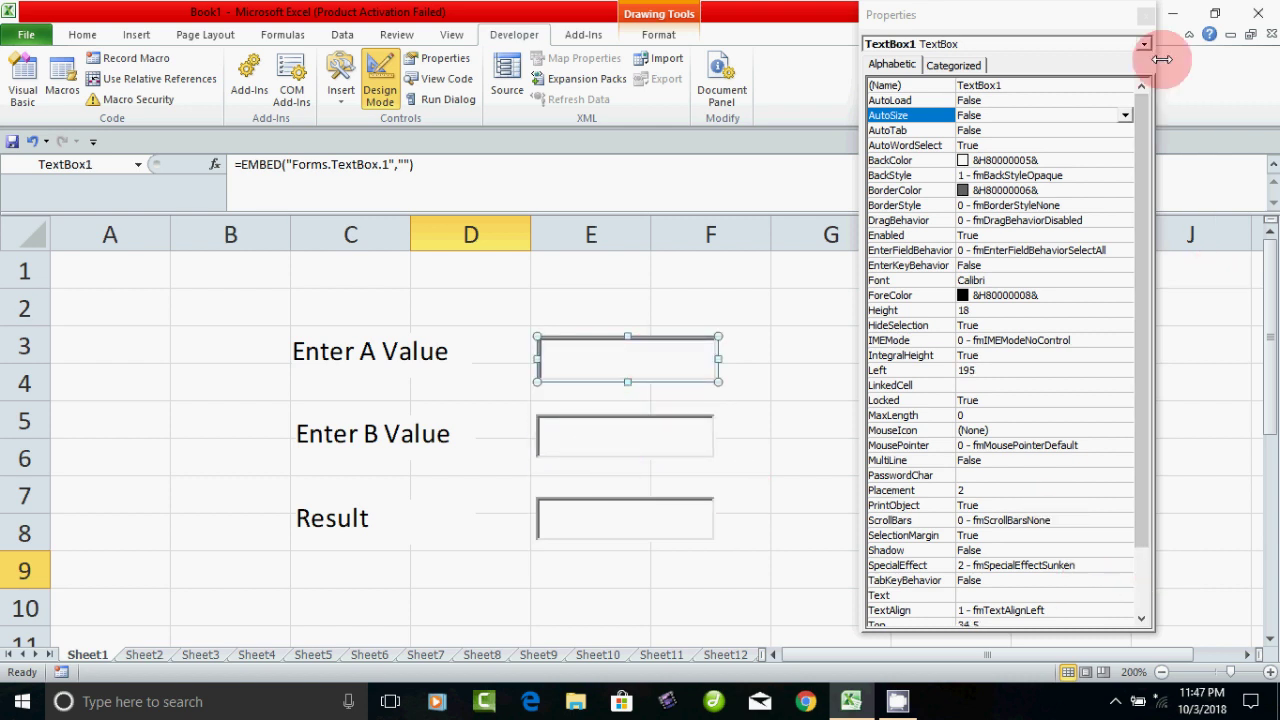
pyautogui.click(1270, 640)
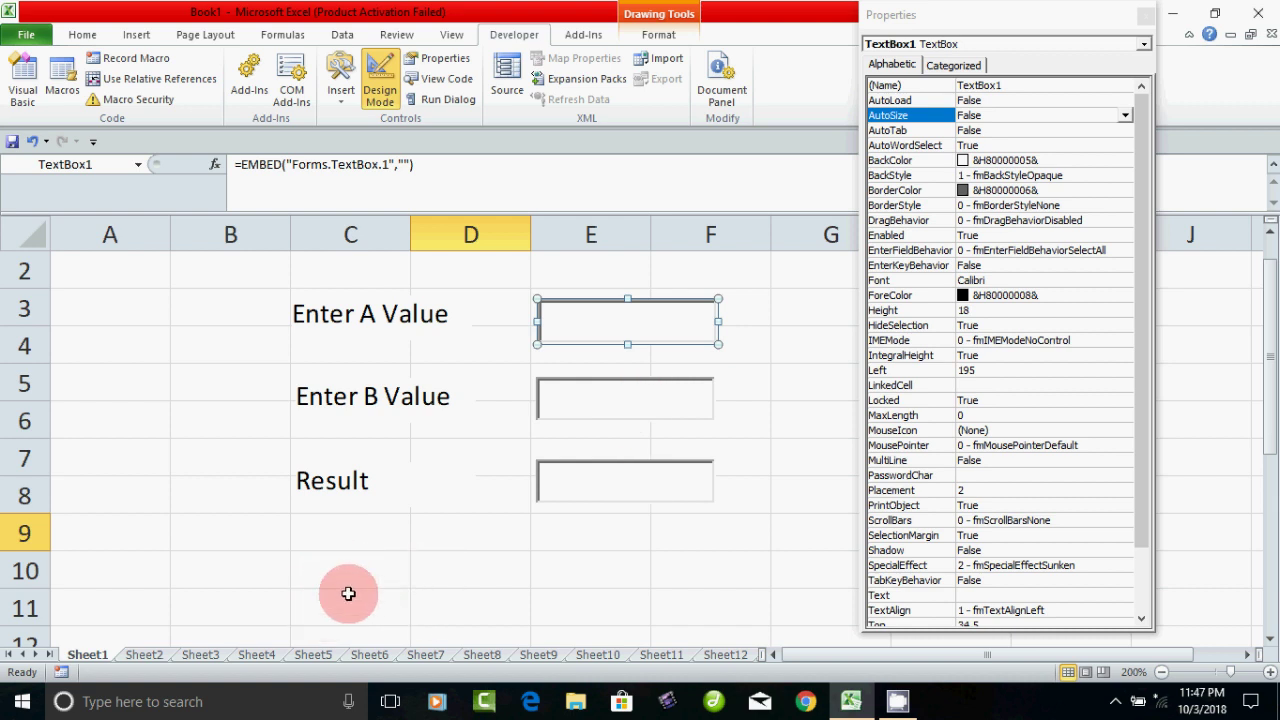
pyautogui.click(608, 411)
pyautogui.moveTo(634, 484); pyautogui.dragTo(602, 484)
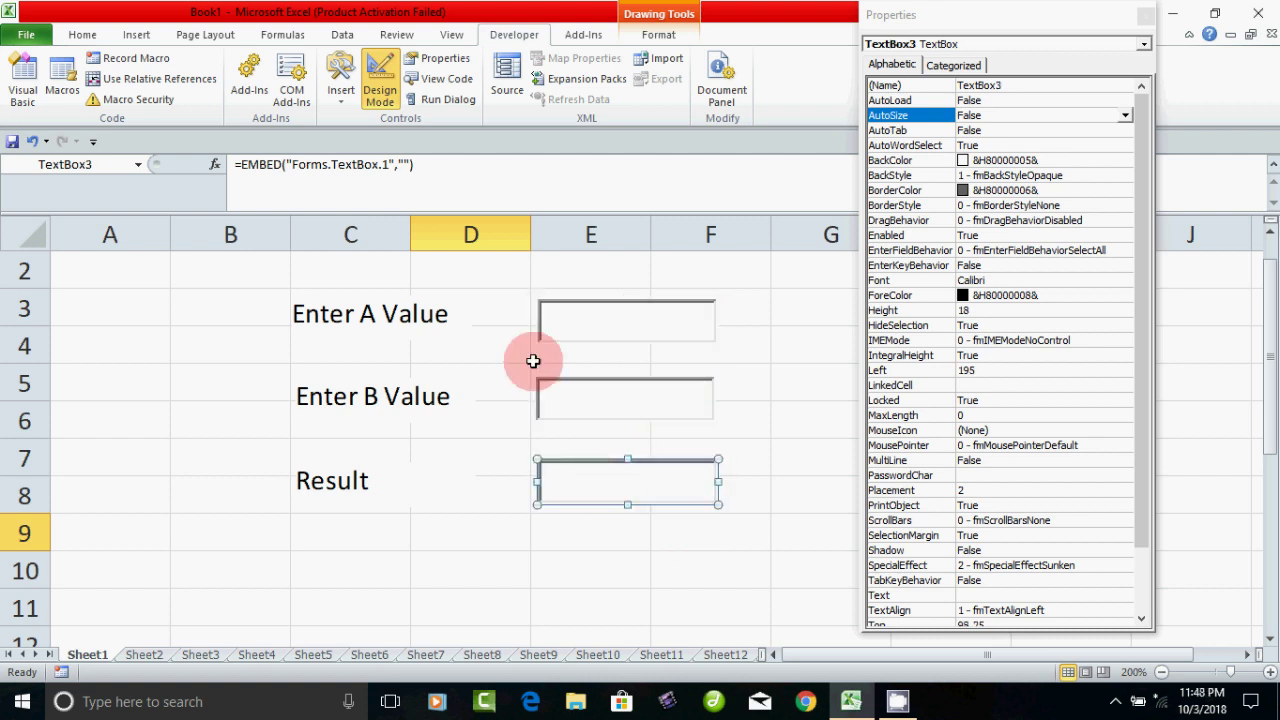
# Insert the first two ActiveX command buttons side by side in rows 9–10
pyautogui.click(341, 95)
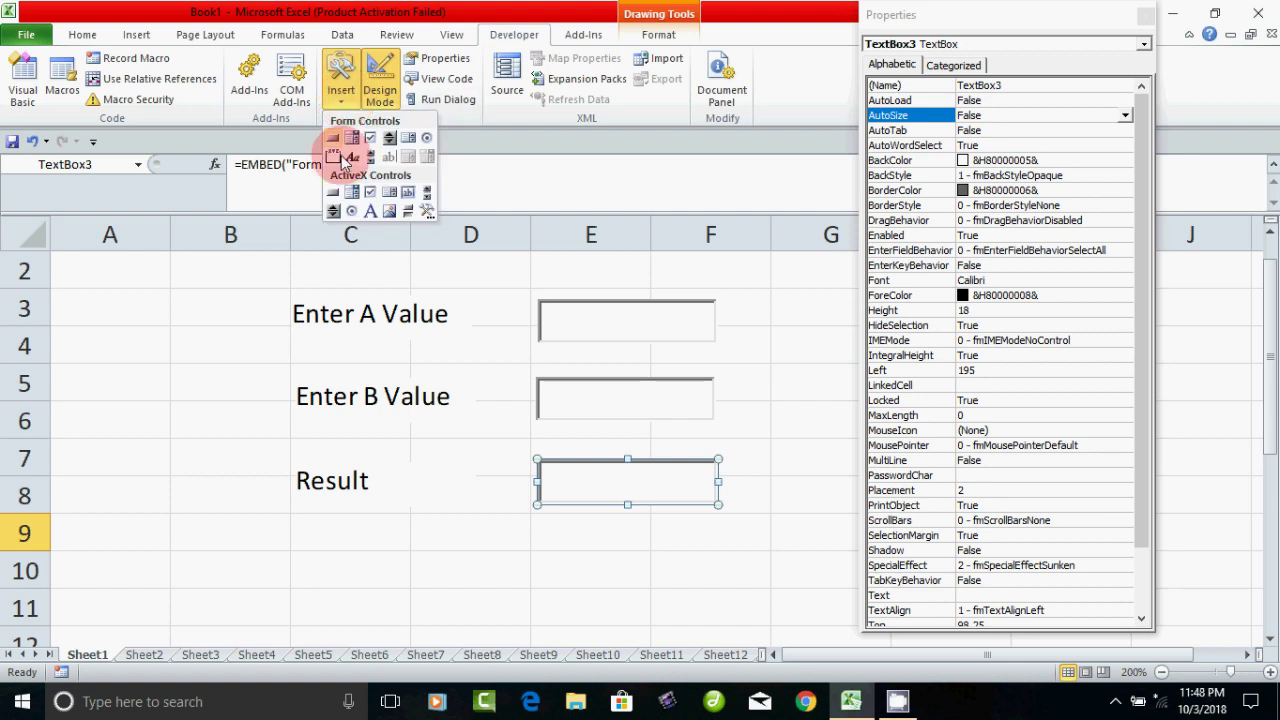
pyautogui.click(333, 195)
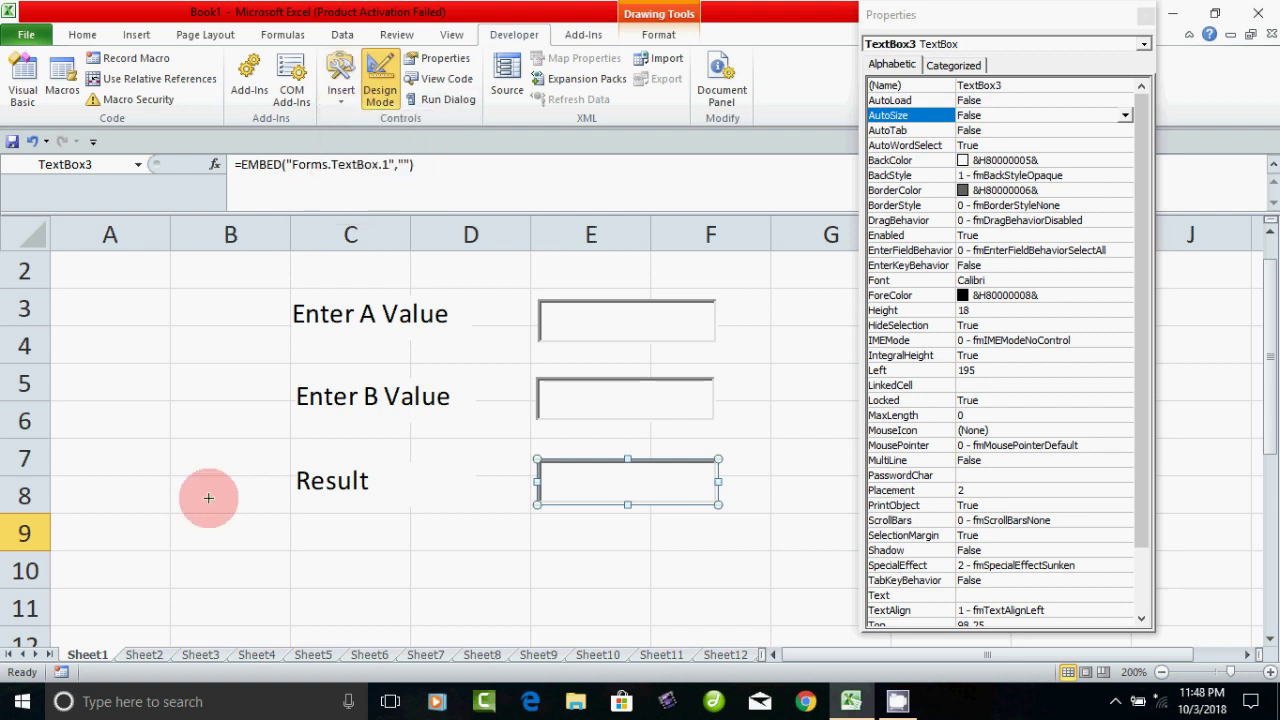
pyautogui.click(75, 571)
pyautogui.moveTo(109, 586); pyautogui.dragTo(116, 544)
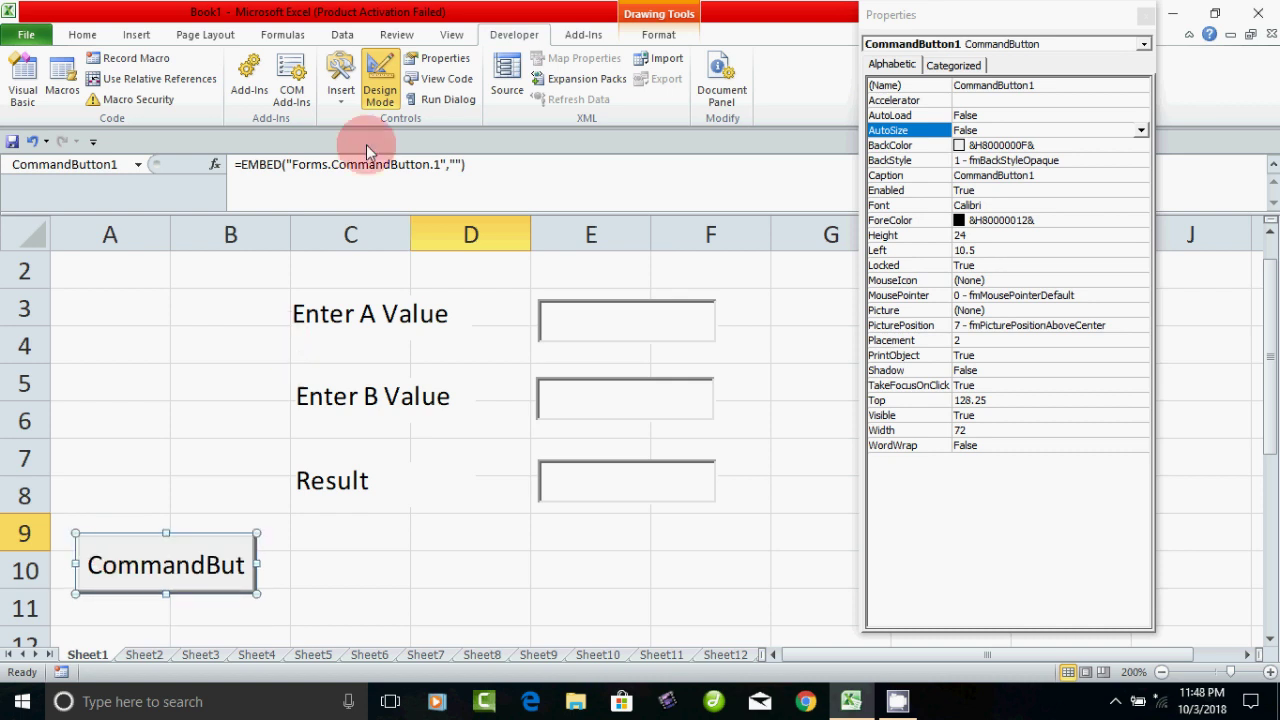
pyautogui.click(343, 98)
pyautogui.click(335, 195)
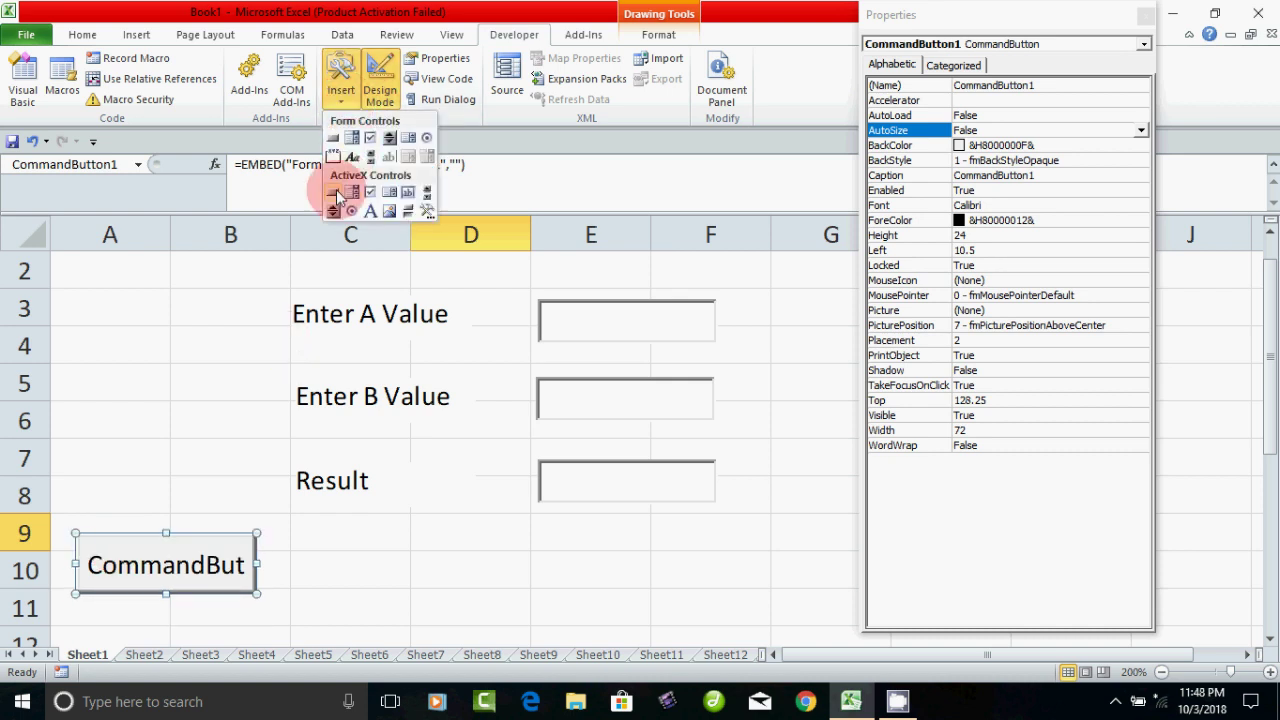
pyautogui.click(289, 545)
pyautogui.moveTo(334, 551); pyautogui.dragTo(322, 551)
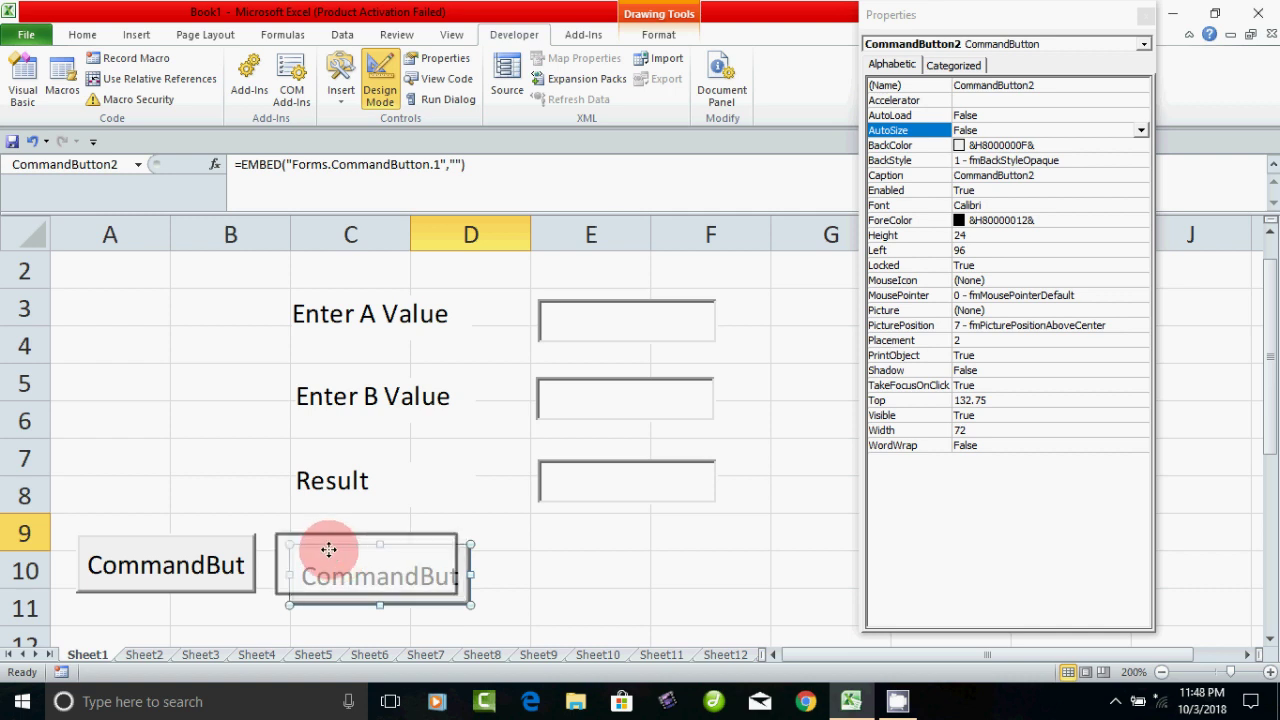
# Add a third and fourth command button, lining them up in the same row
pyautogui.click(352, 97)
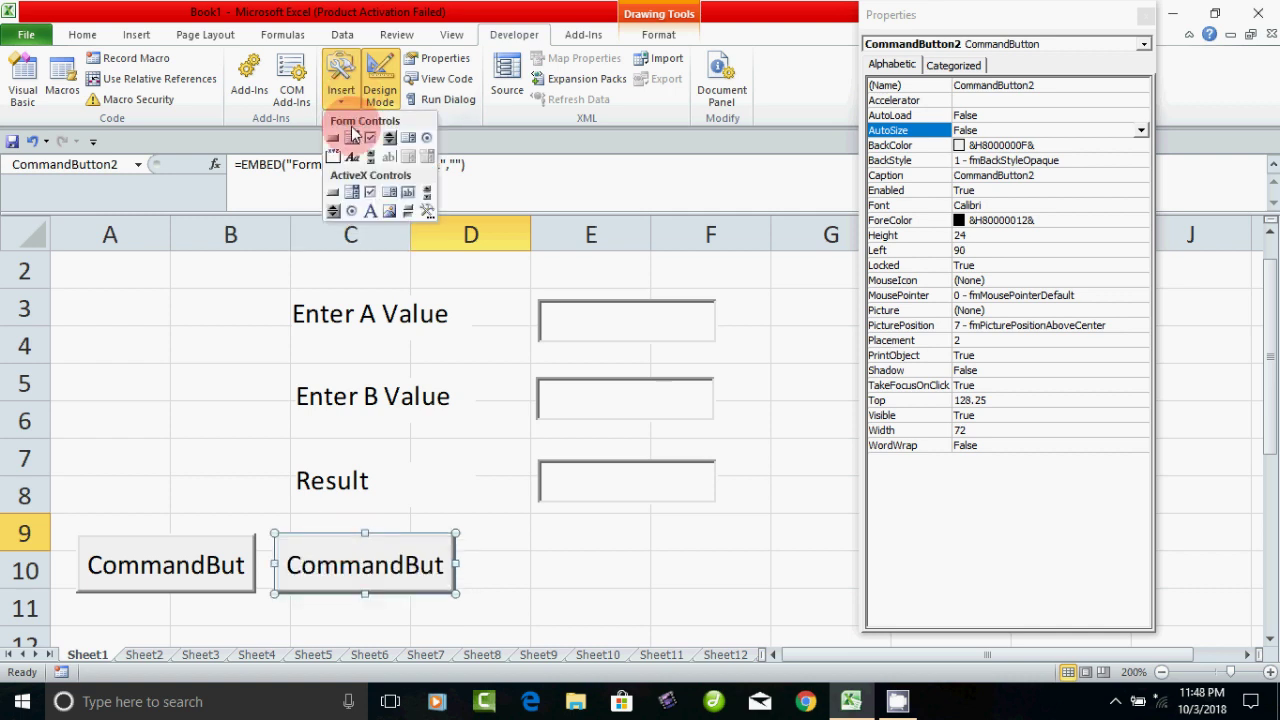
pyautogui.click(335, 196)
pyautogui.click(498, 546)
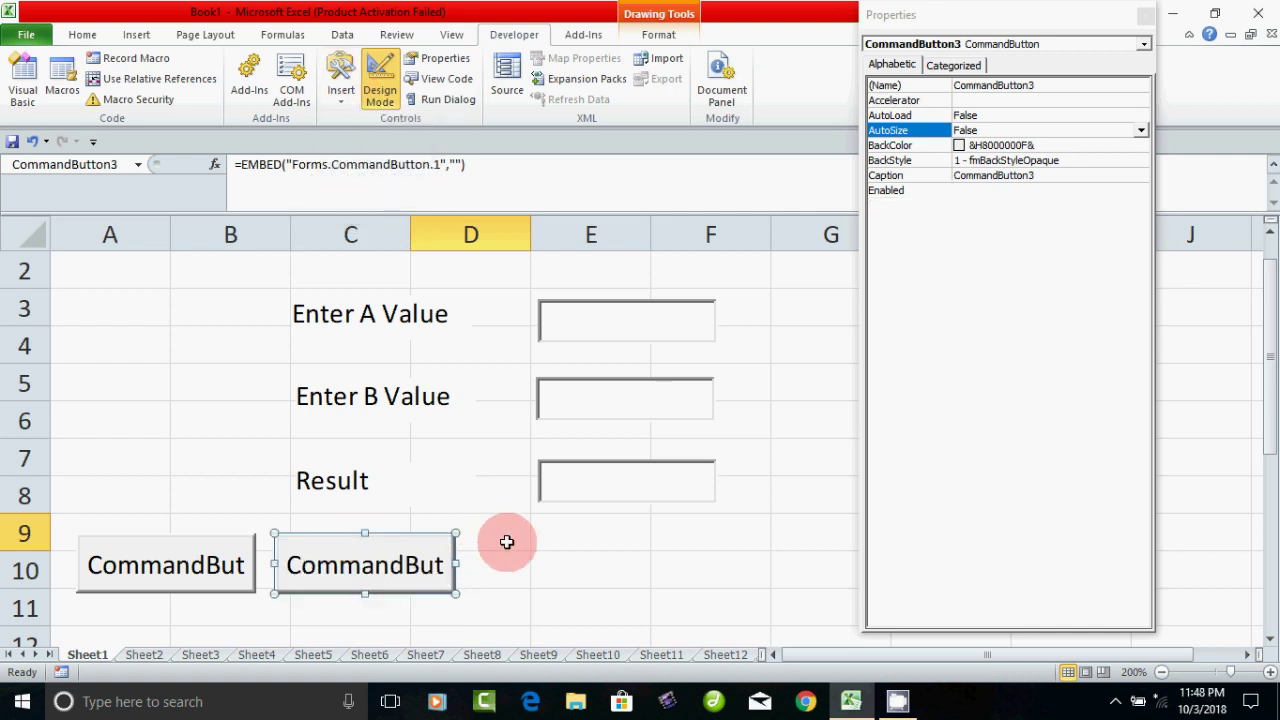
pyautogui.moveTo(553, 563); pyautogui.dragTo(530, 551)
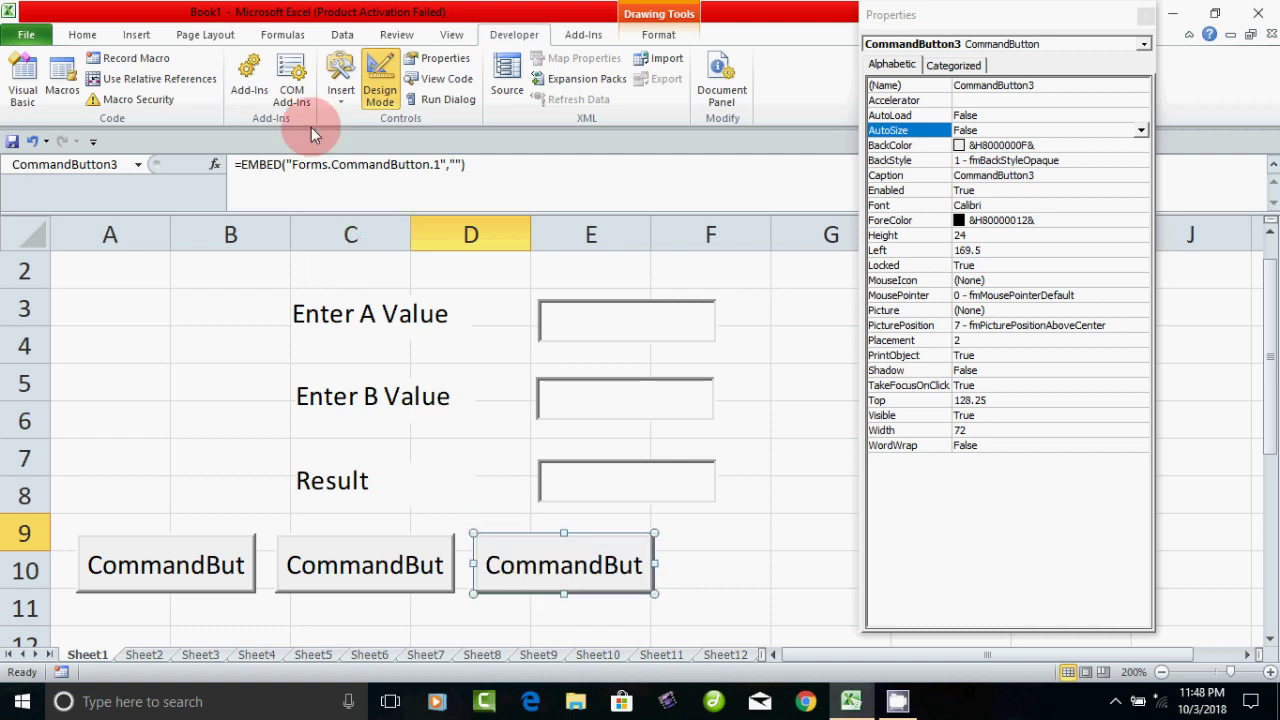
pyautogui.click(341, 92)
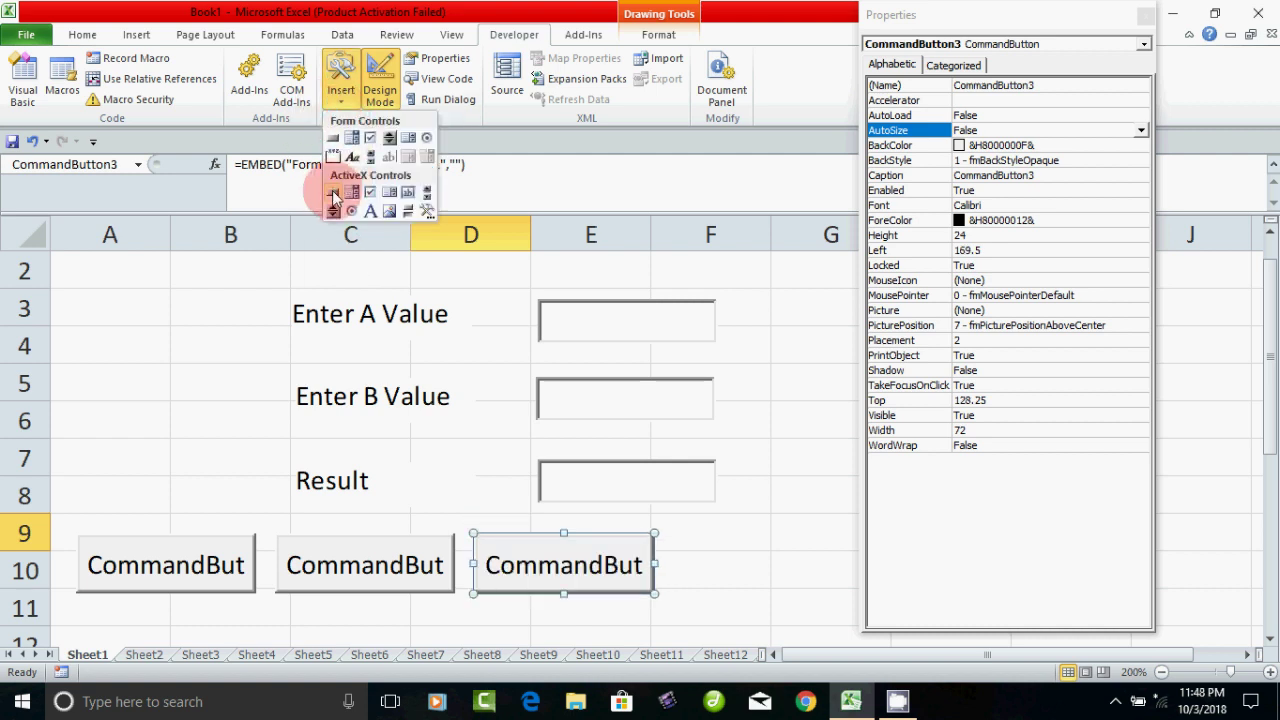
pyautogui.click(334, 192)
pyautogui.click(691, 543)
pyautogui.moveTo(748, 566); pyautogui.dragTo(720, 561)
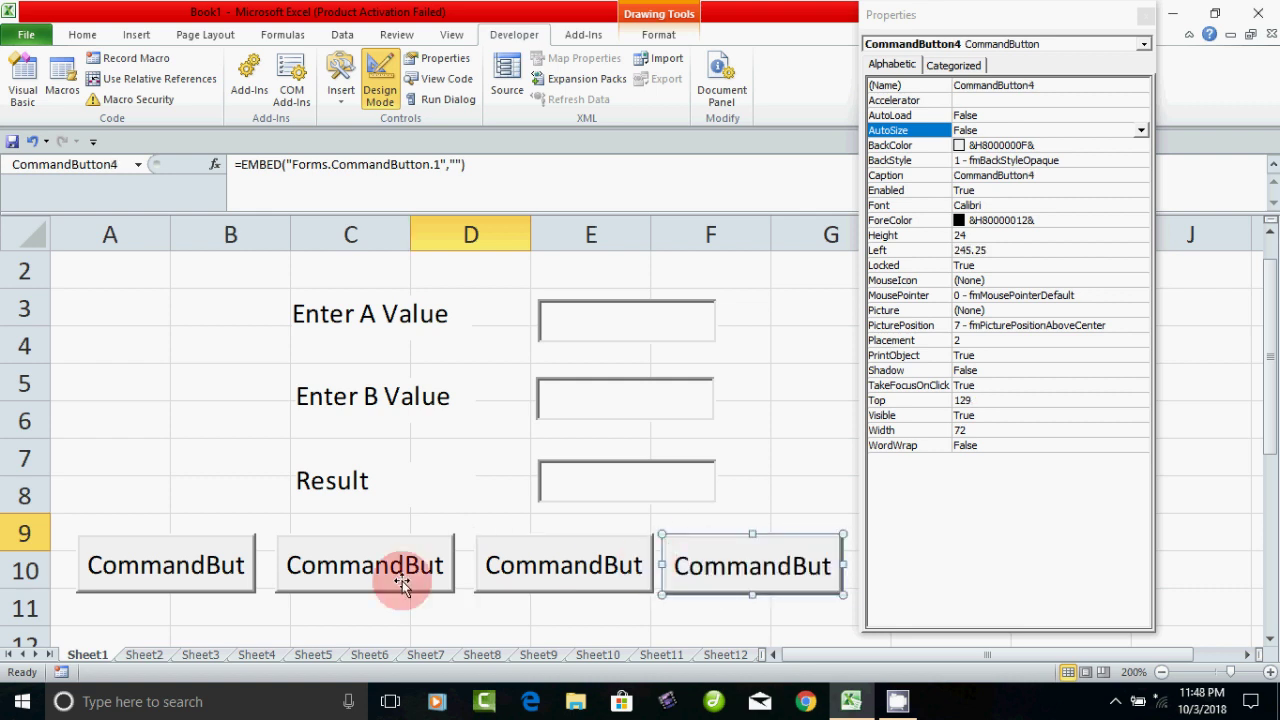
pyautogui.click(180, 570)
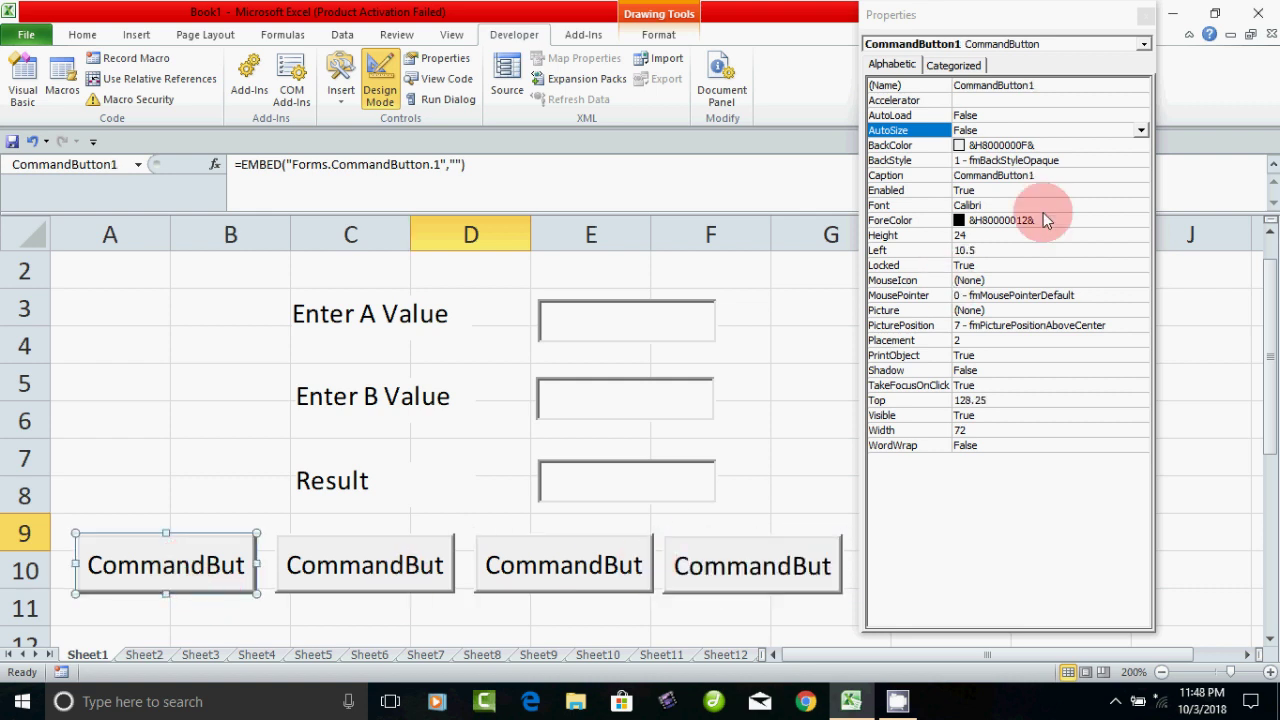
# Caption the first two command buttons Add and Sub
pyautogui.click(984, 190)
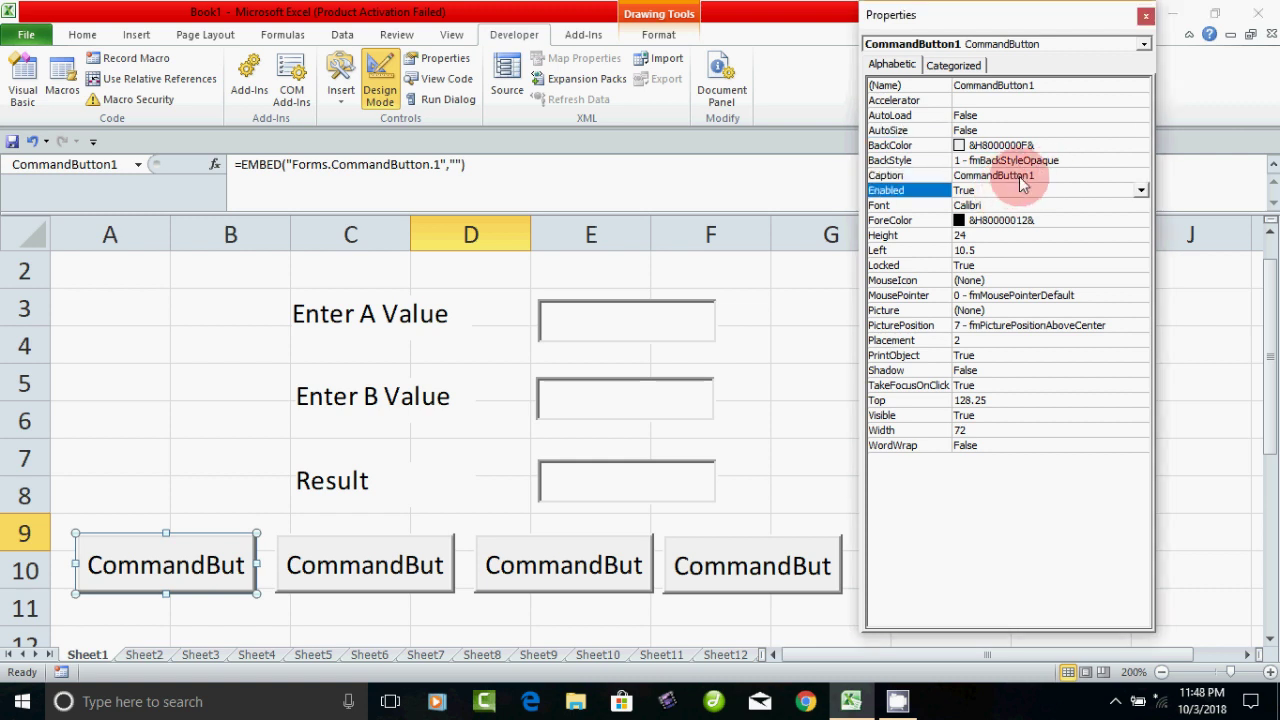
pyautogui.click(1038, 177)
pyautogui.doubleClick(1036, 177)
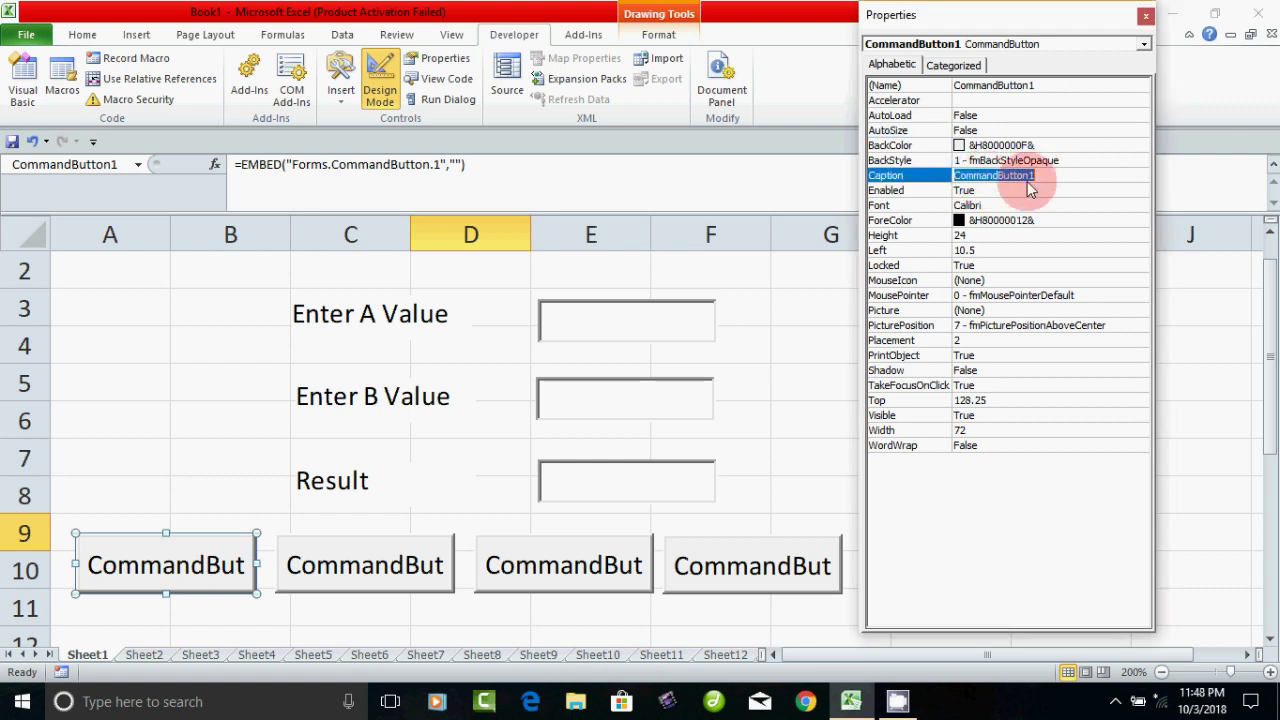
pyautogui.write('A')
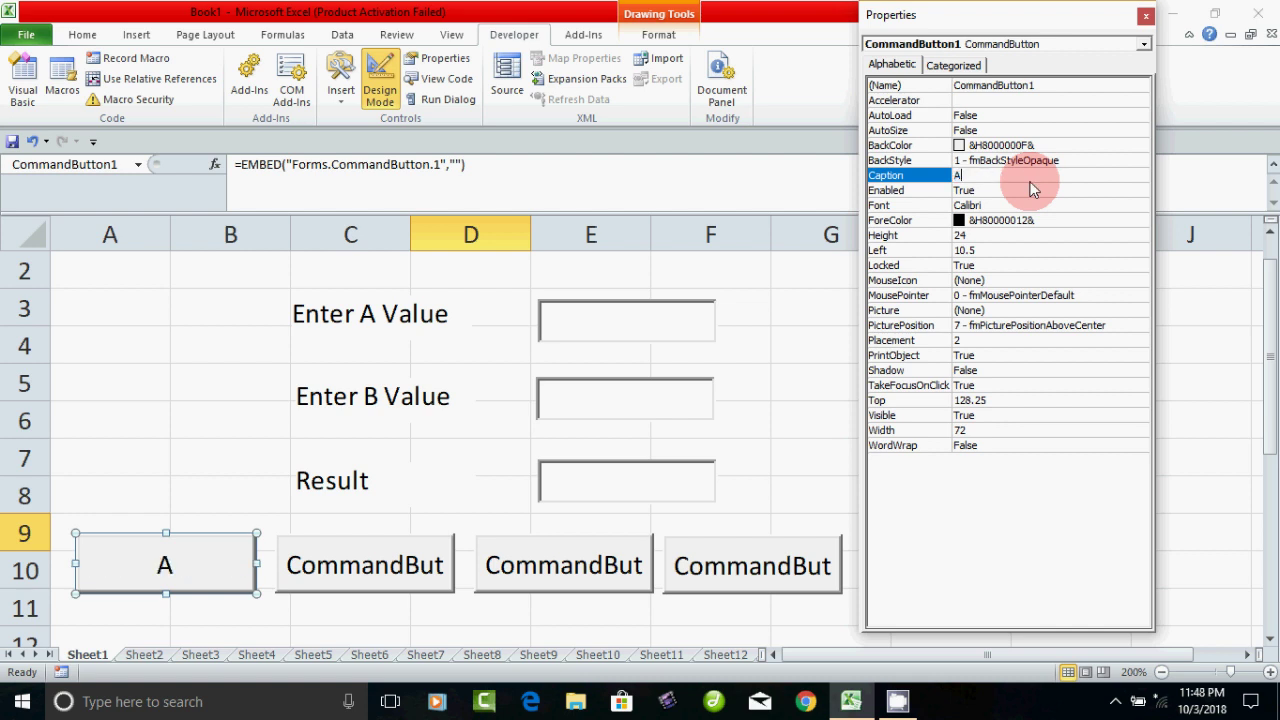
pyautogui.click(390, 567)
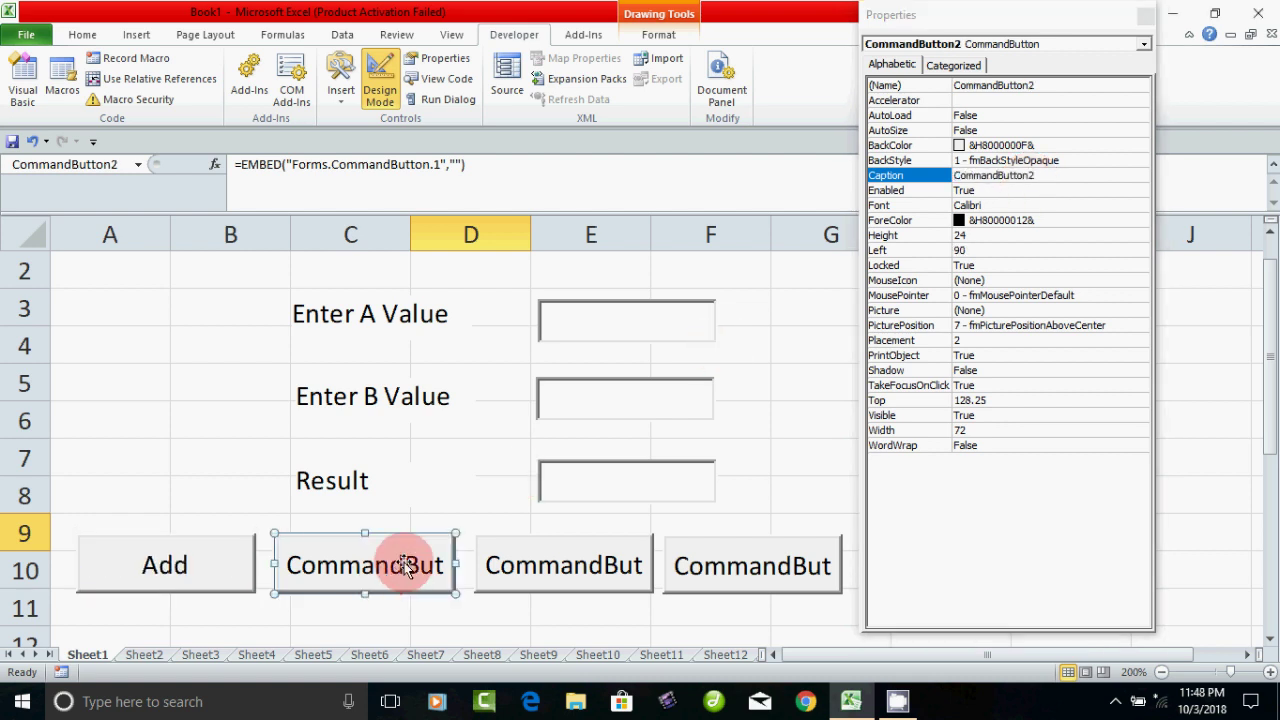
pyautogui.click(1022, 177)
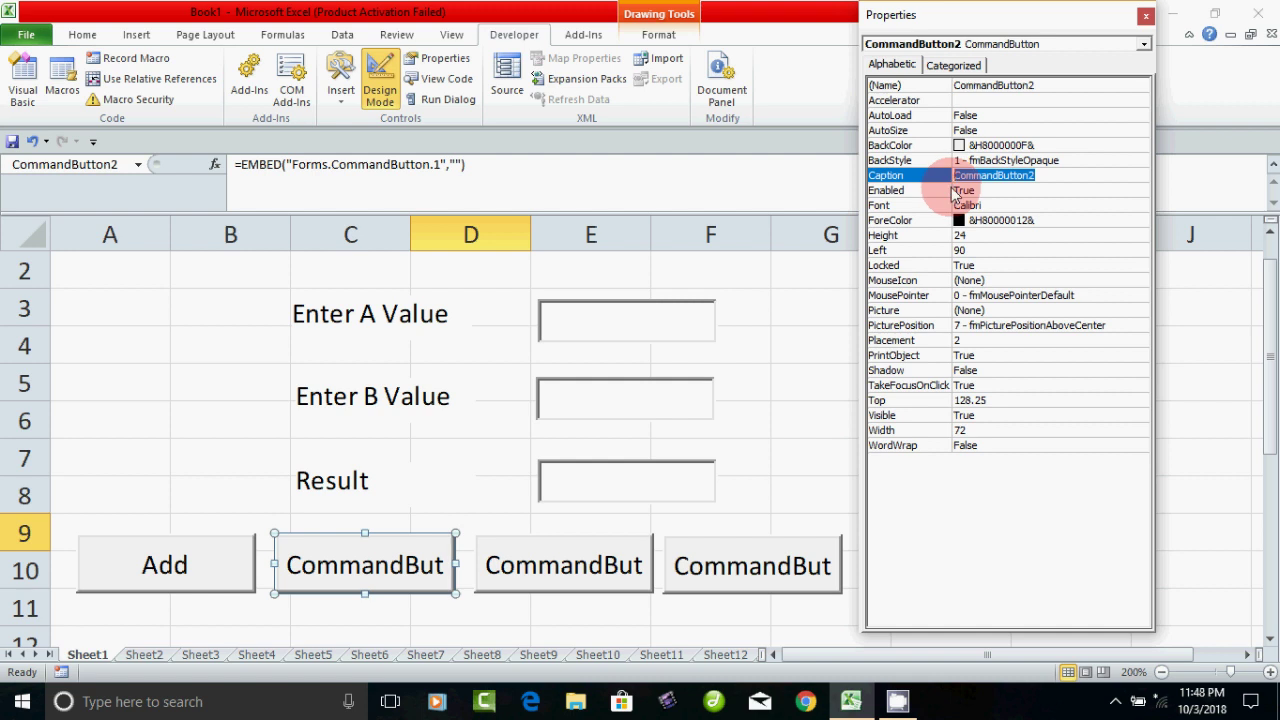
pyautogui.write('Sub')
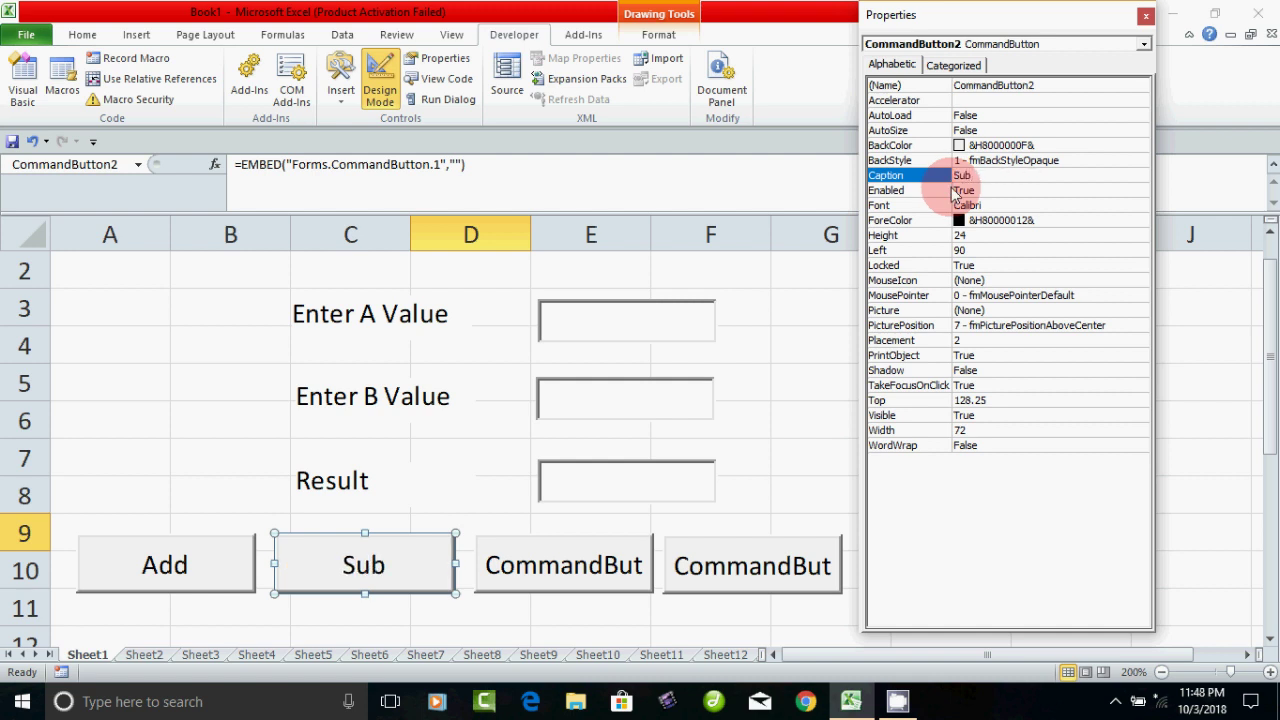
# Caption the third and fourth command buttons Mul and Div
pyautogui.click(548, 572)
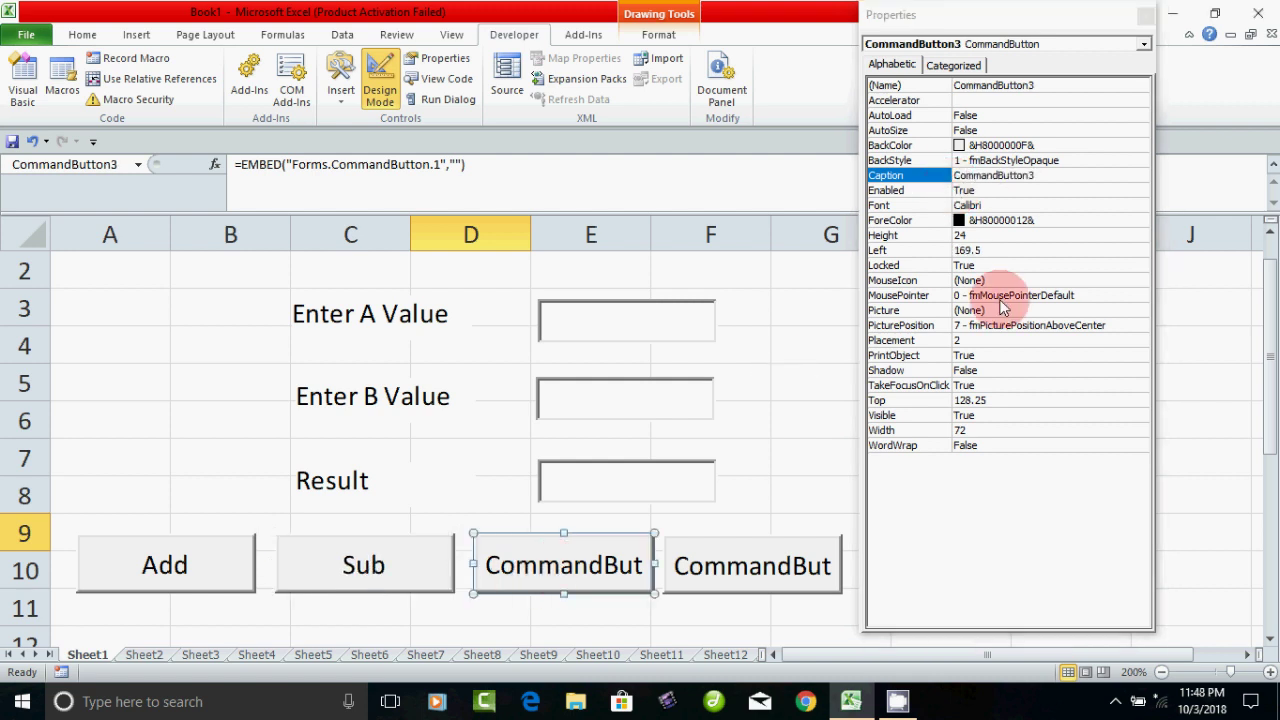
pyautogui.click(1043, 177)
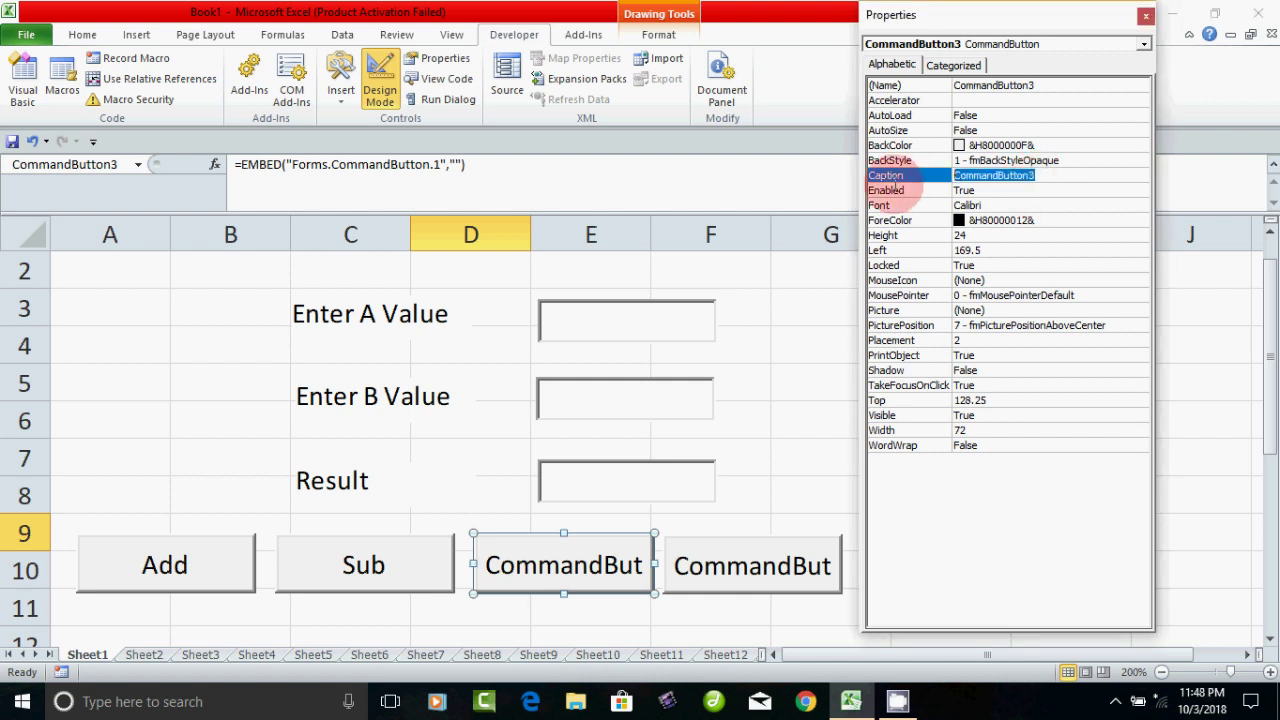
pyautogui.write('Mul')
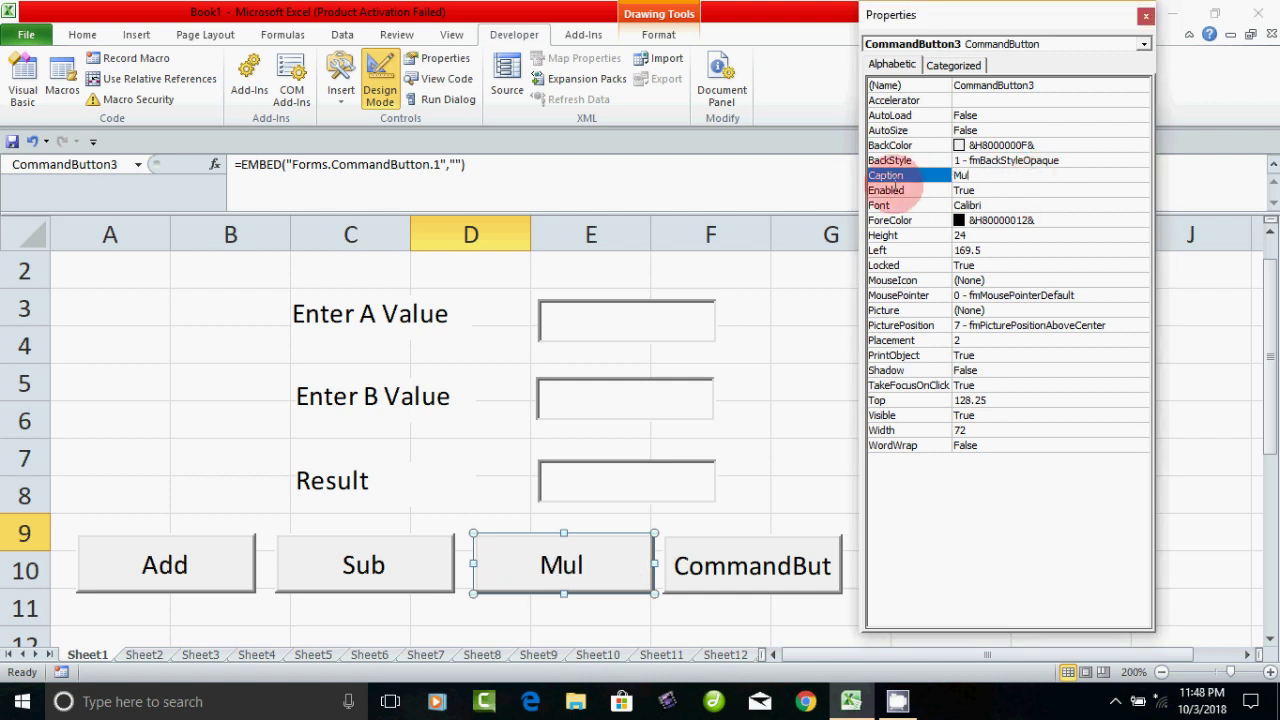
pyautogui.click(740, 575)
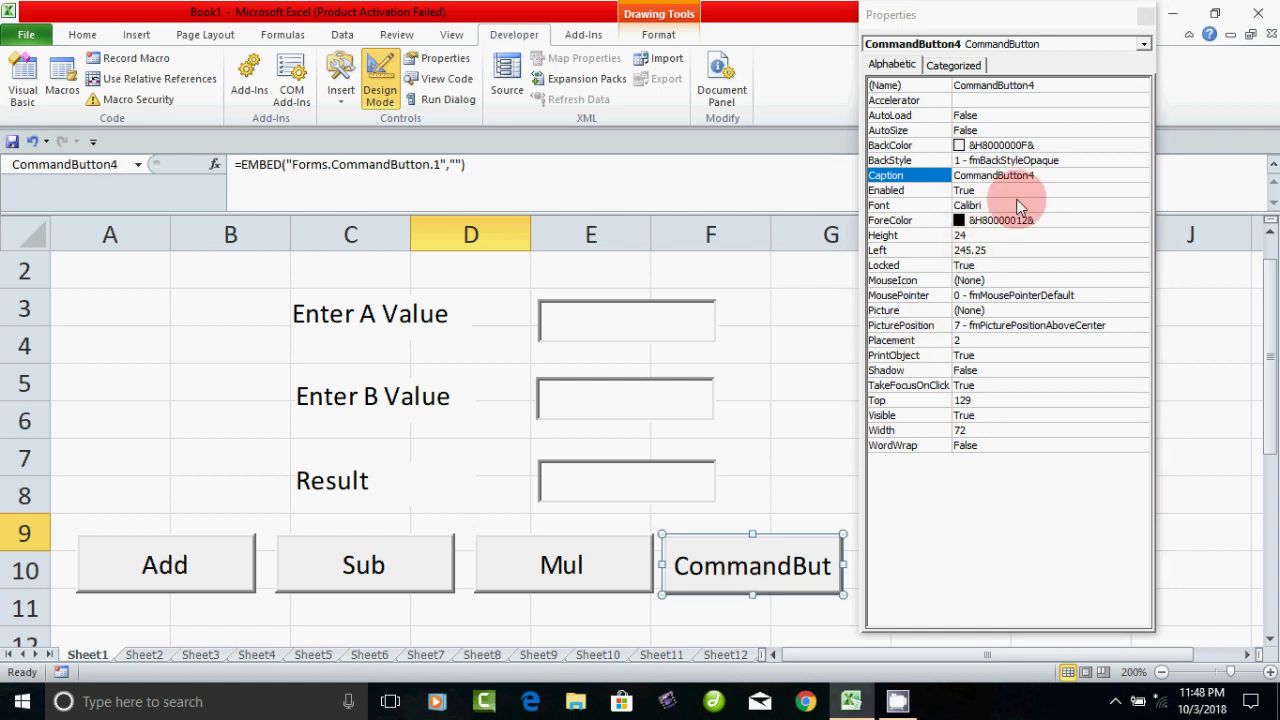
pyautogui.click(962, 175)
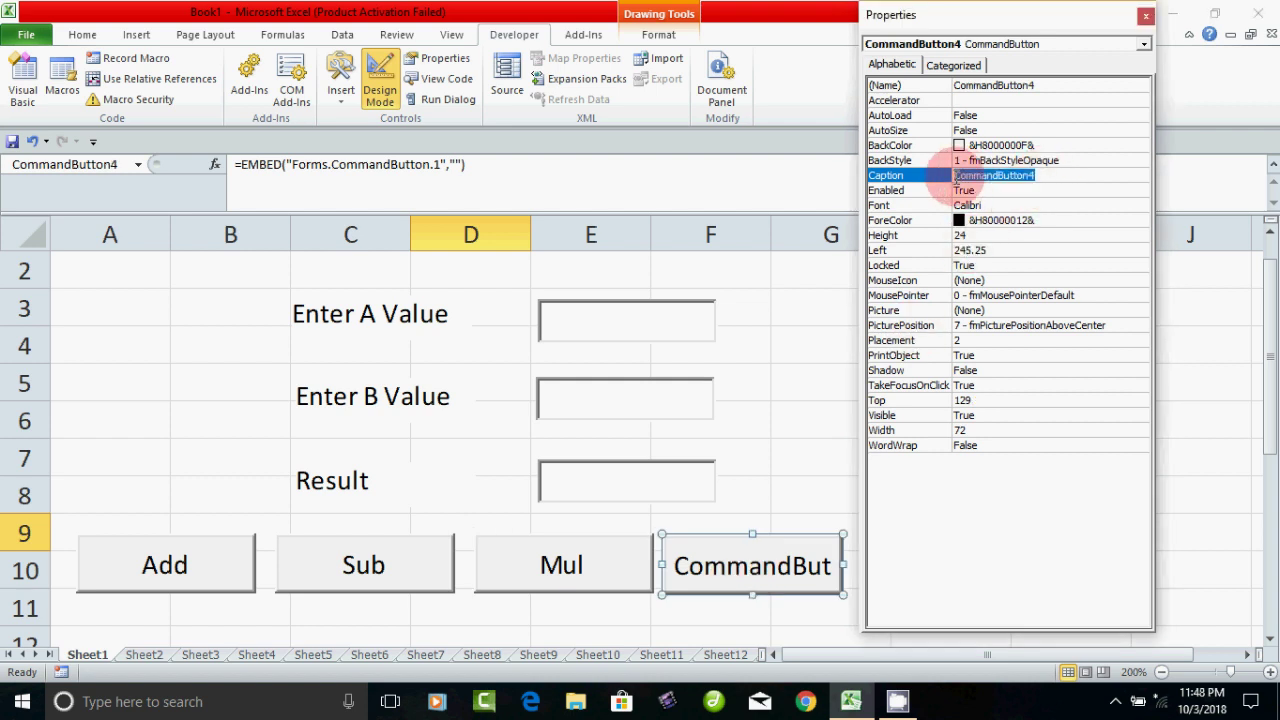
pyautogui.write('Div')
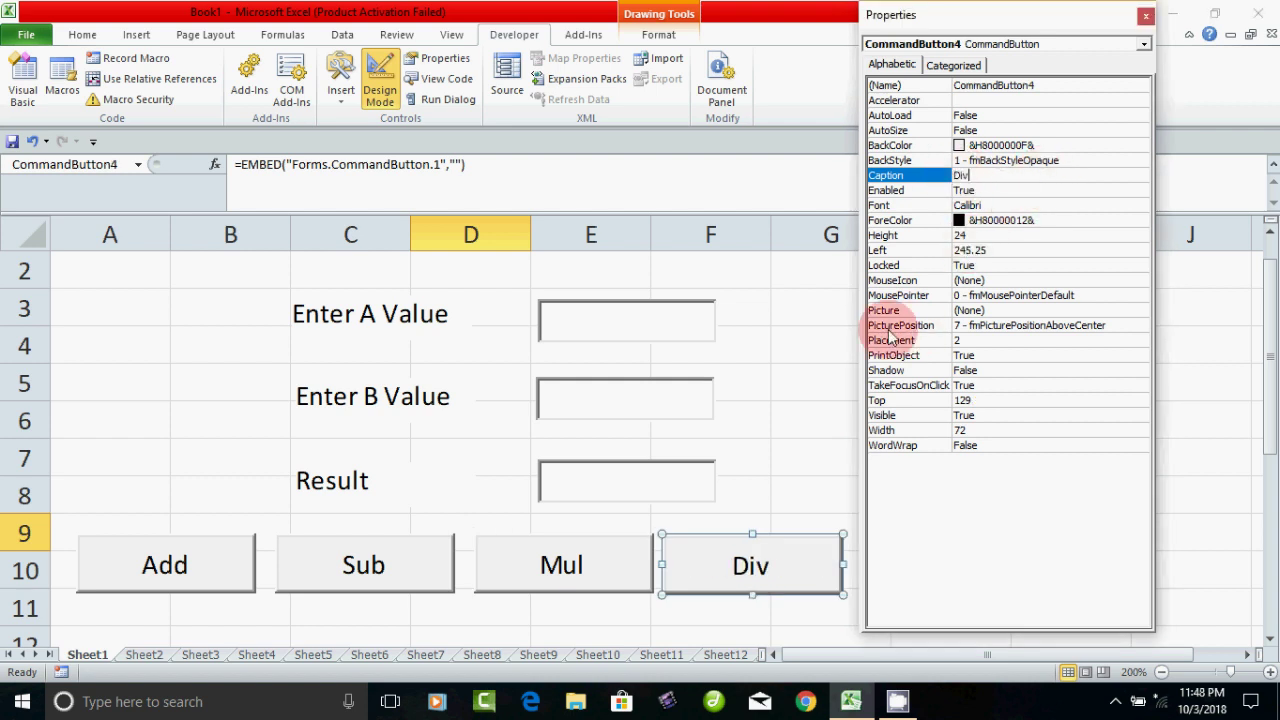
pyautogui.click(183, 567)
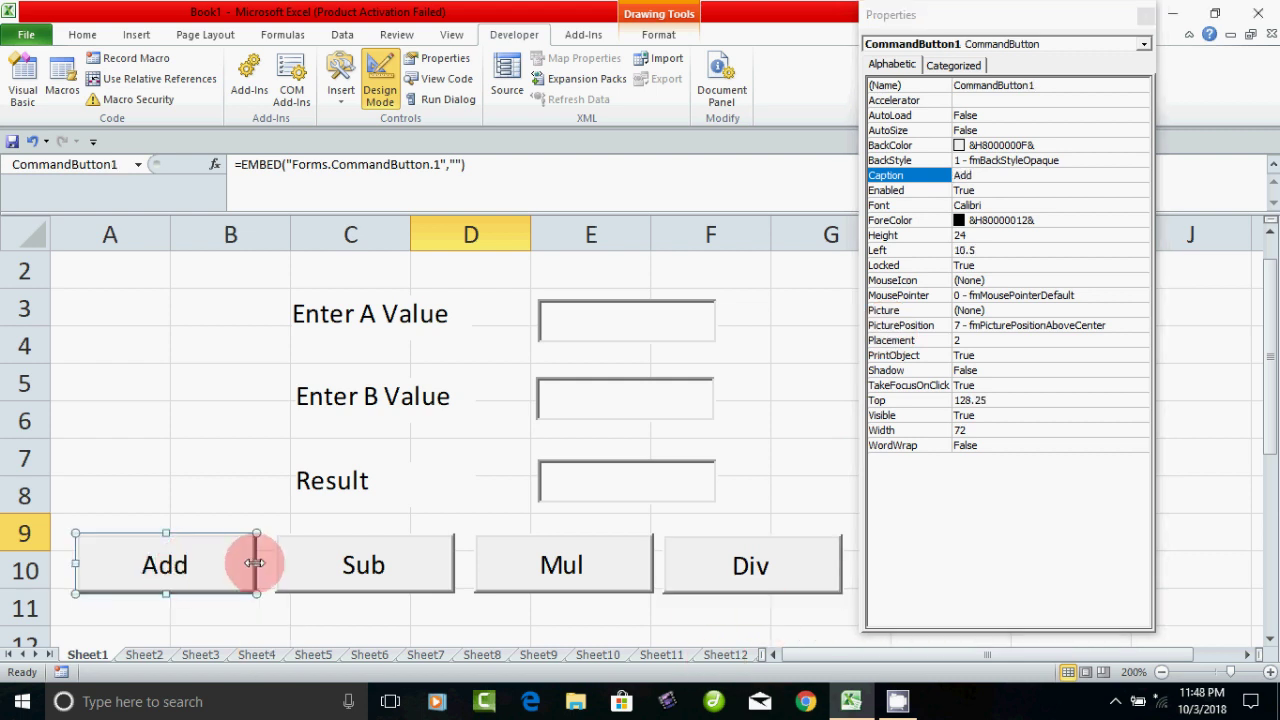
# Narrow Add, Sub, Mul and Div to about 48 wide and pull them together along row 10
pyautogui.moveTo(254, 561); pyautogui.dragTo(199, 563)
pyautogui.click(360, 556)
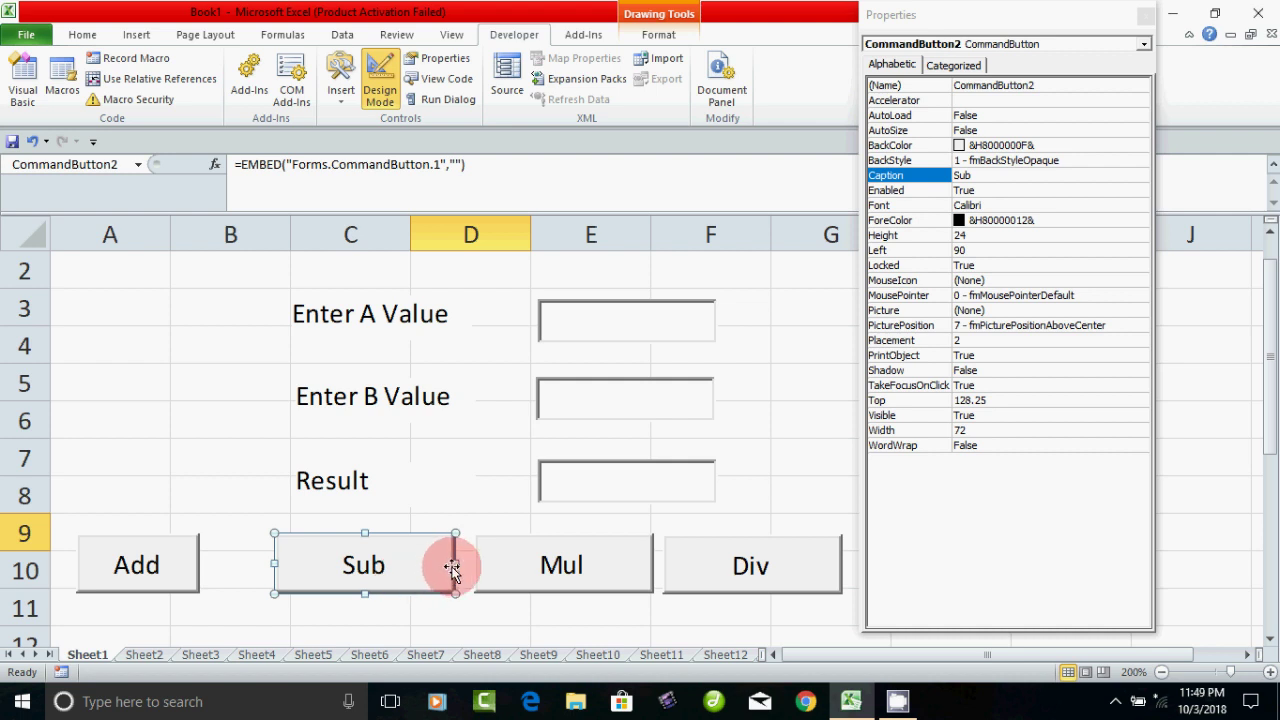
pyautogui.moveTo(455, 565); pyautogui.dragTo(321, 570)
pyautogui.moveTo(531, 571); pyautogui.dragTo(433, 570)
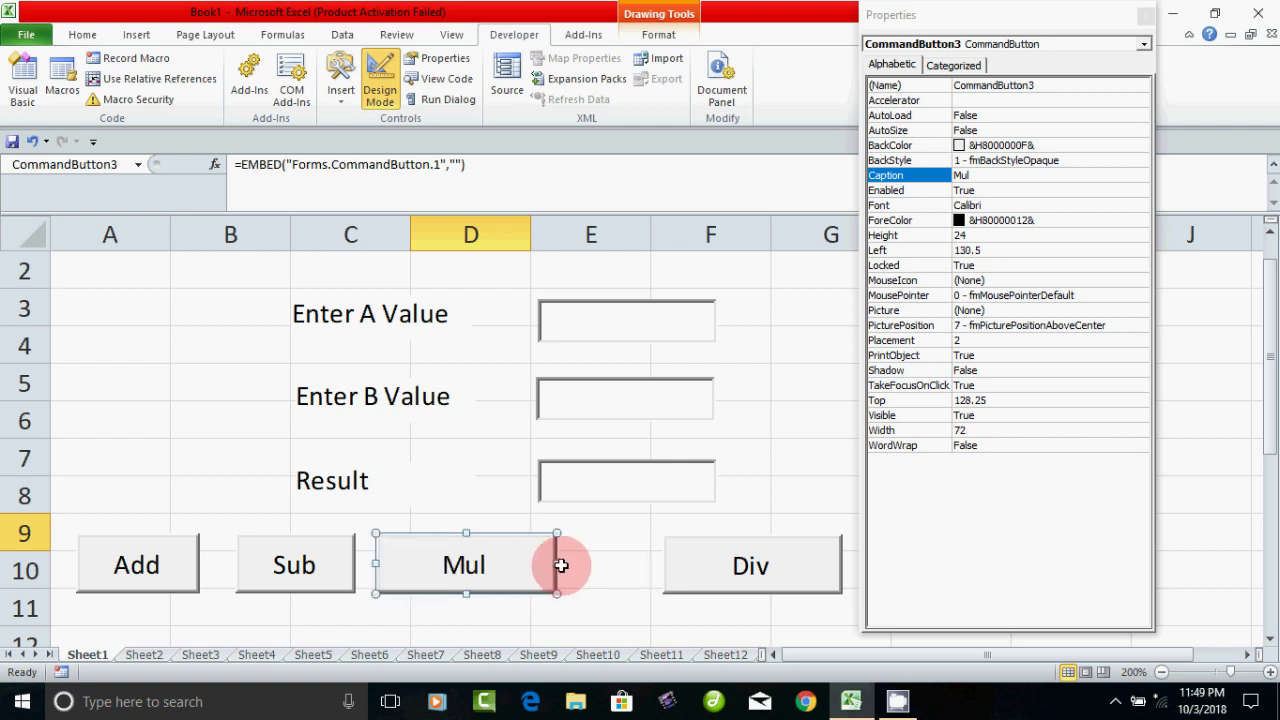
pyautogui.moveTo(557, 565); pyautogui.dragTo(500, 565)
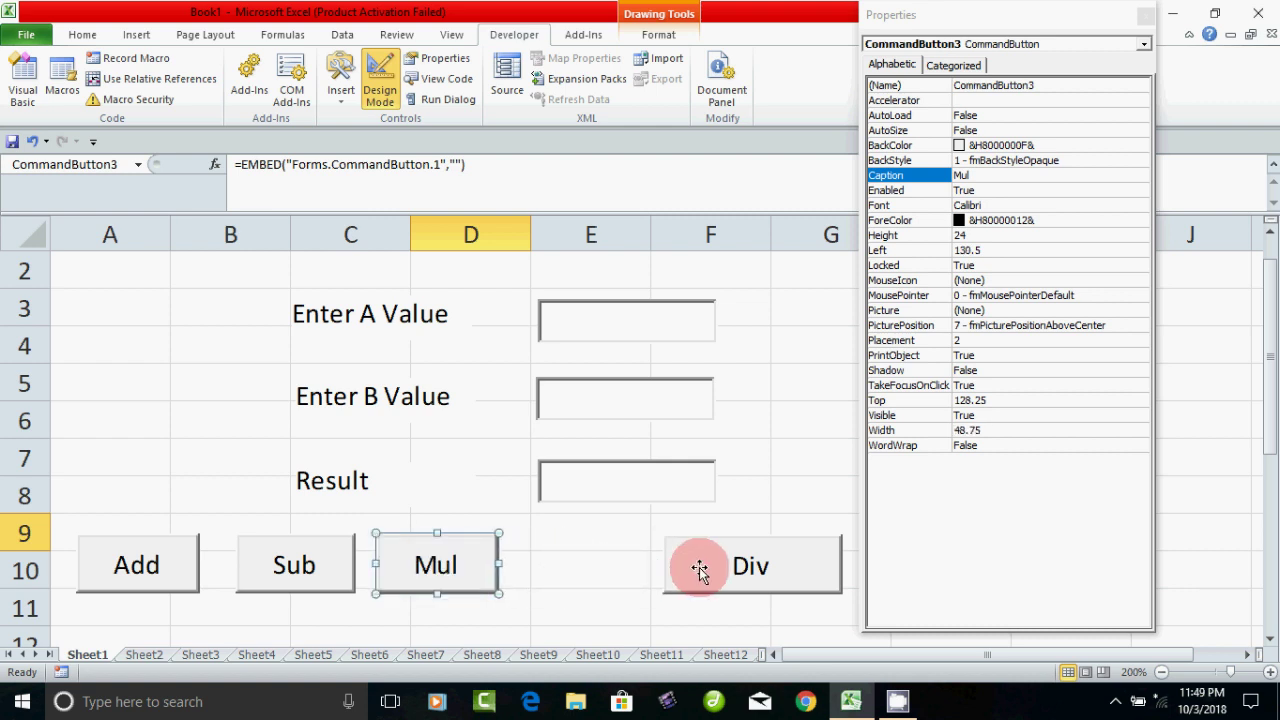
pyautogui.moveTo(699, 569); pyautogui.dragTo(549, 569)
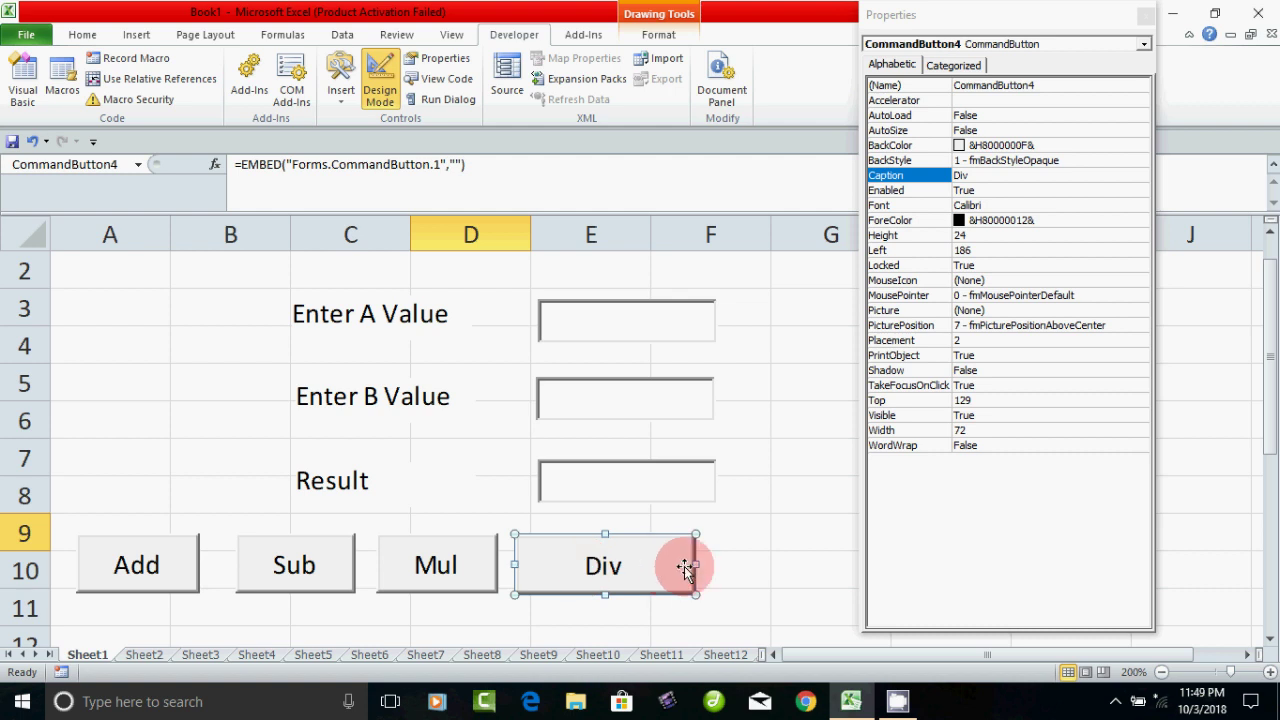
pyautogui.moveTo(692, 565); pyautogui.dragTo(636, 565)
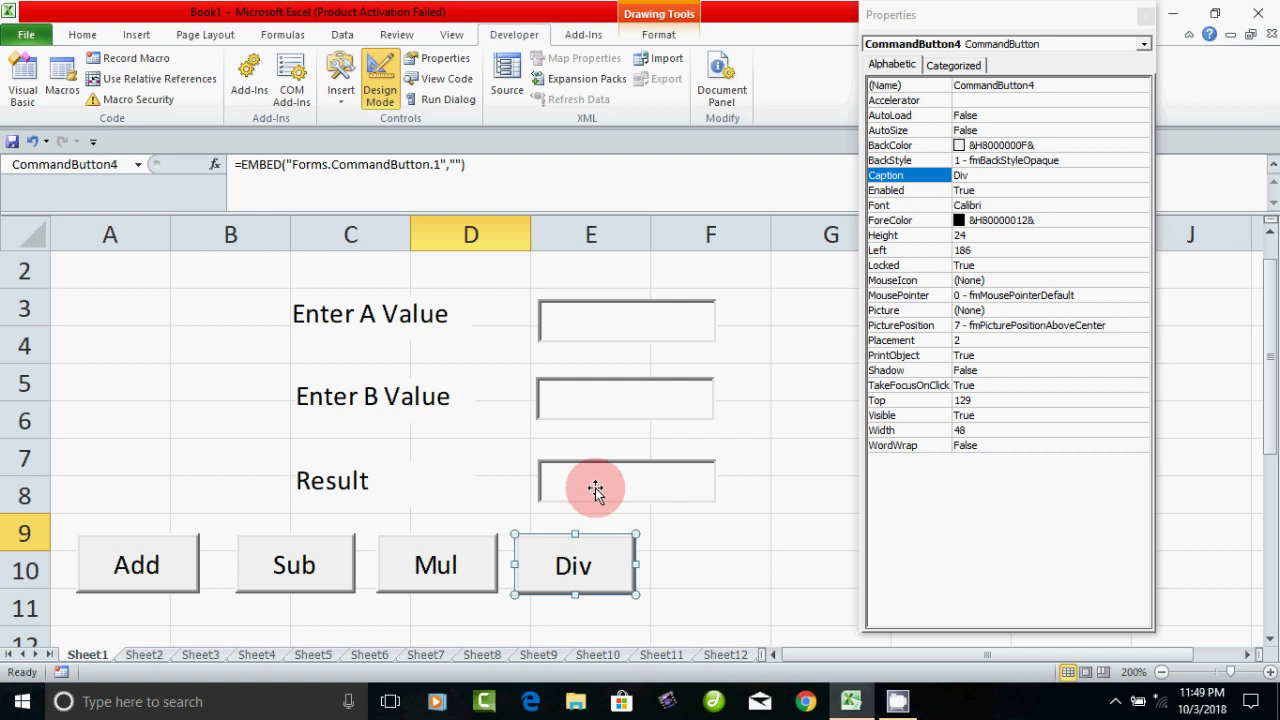
# Add a fifth command button right of Div, sized to match, captioned Clear
pyautogui.click(340, 85)
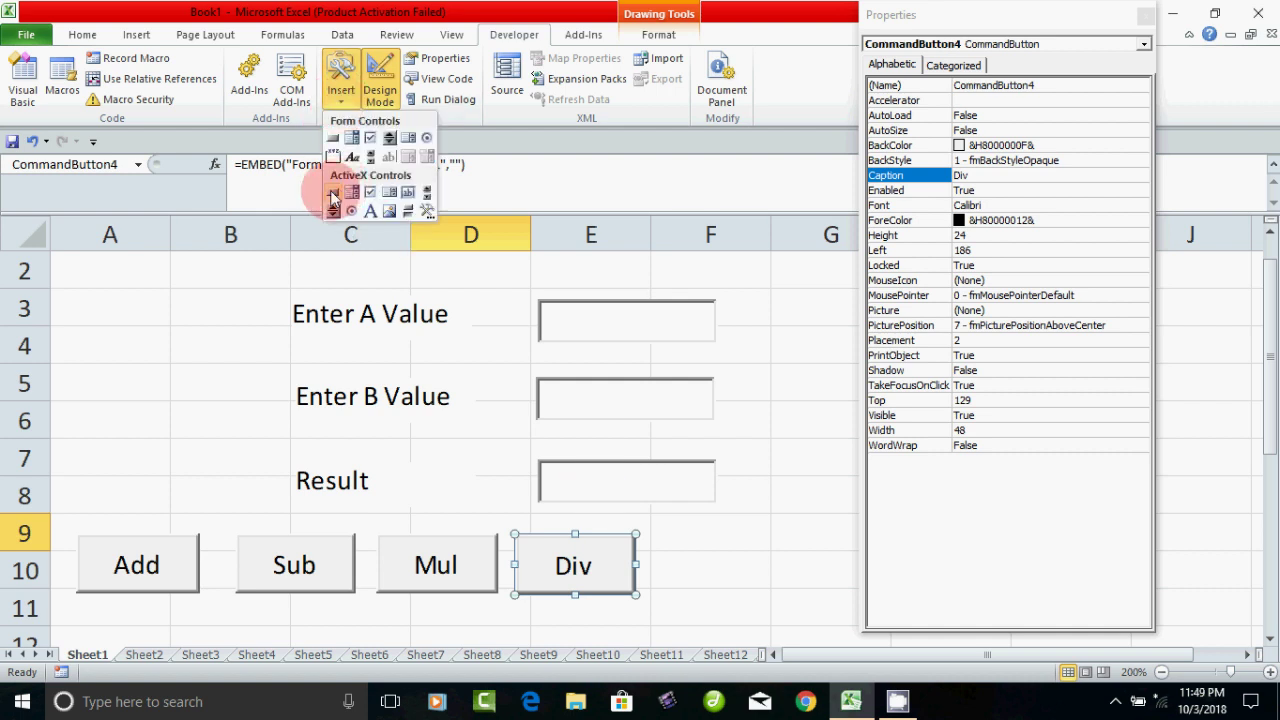
pyautogui.click(333, 199)
pyautogui.click(672, 540)
pyautogui.moveTo(728, 580); pyautogui.dragTo(707, 571)
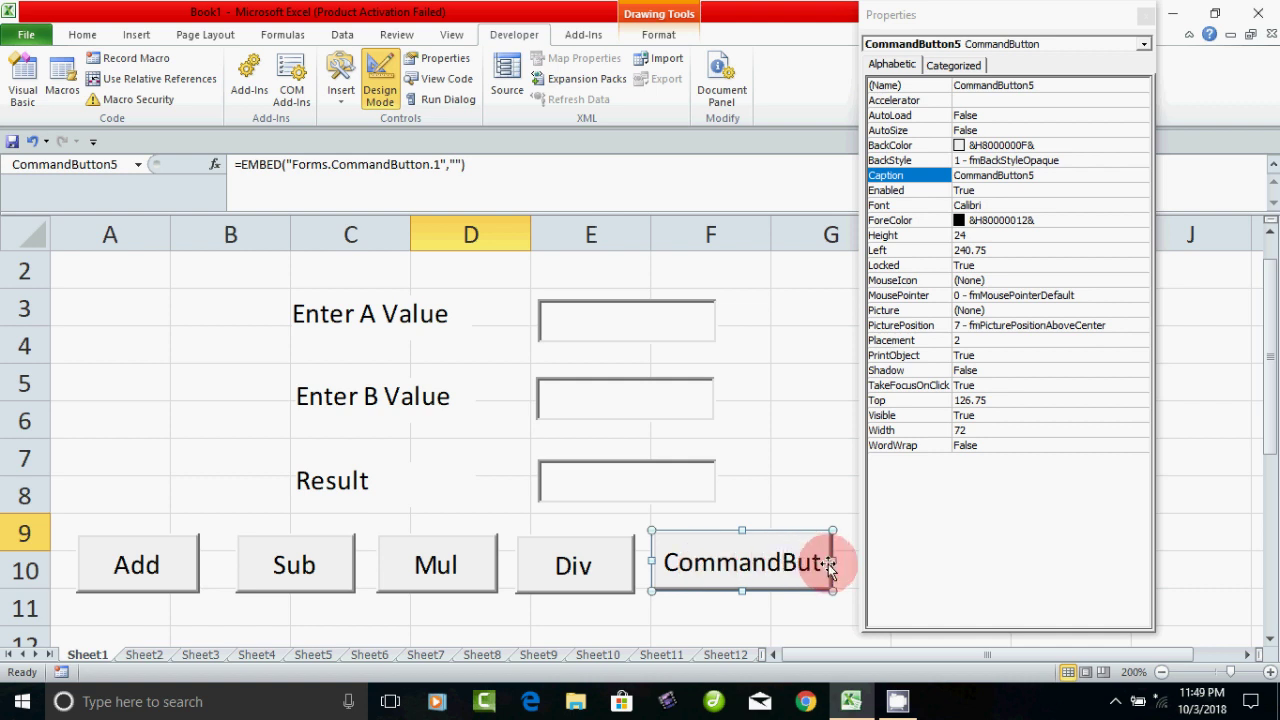
pyautogui.moveTo(831, 565); pyautogui.dragTo(778, 564)
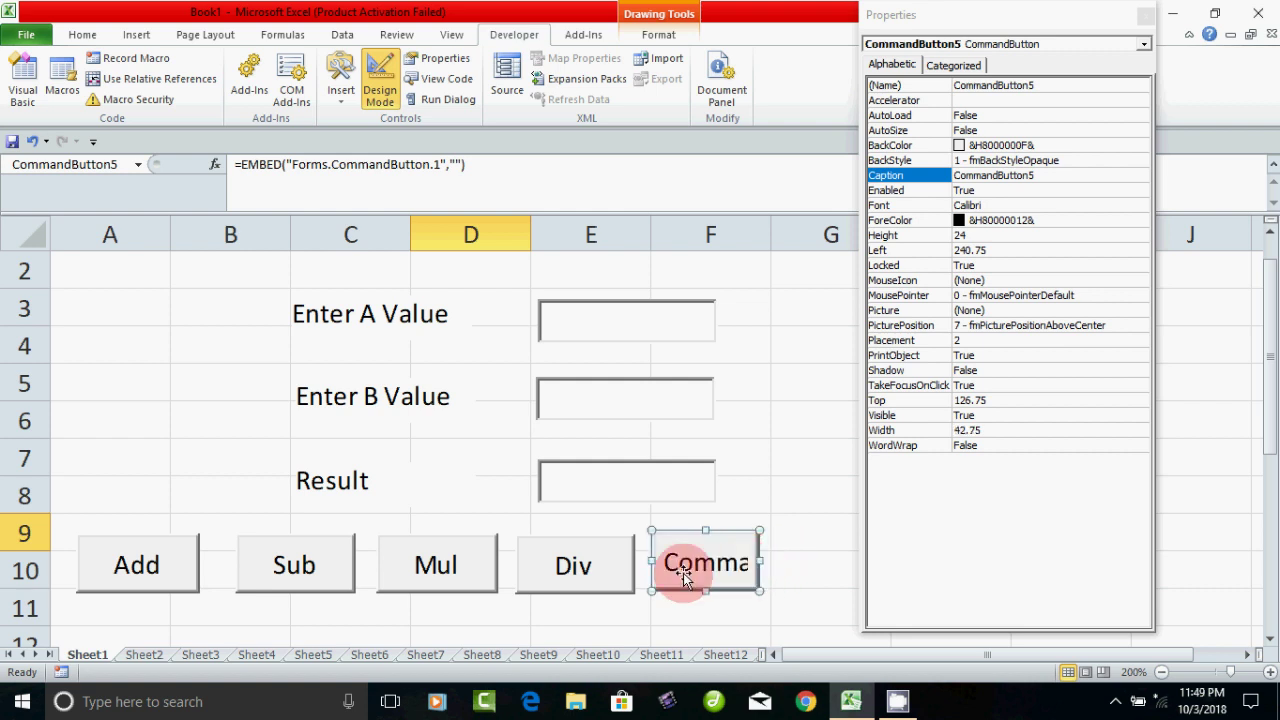
pyautogui.moveTo(778, 562); pyautogui.dragTo(760, 562)
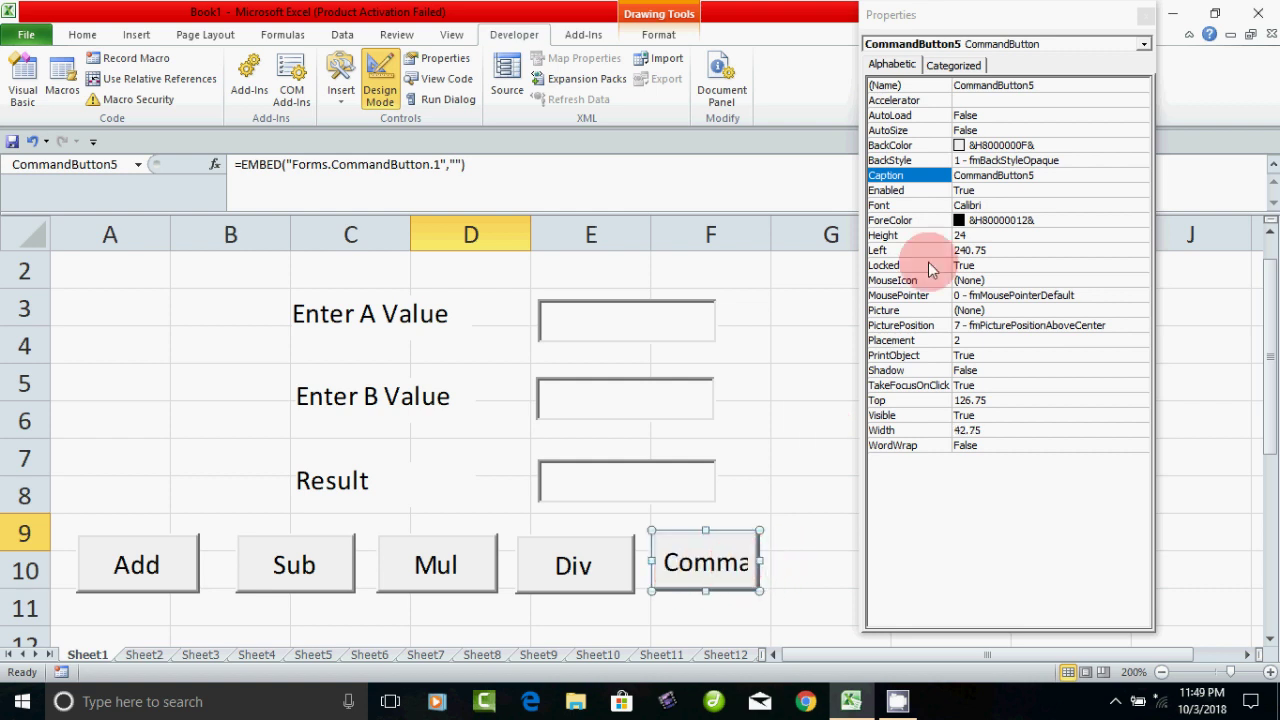
pyautogui.click(1042, 174)
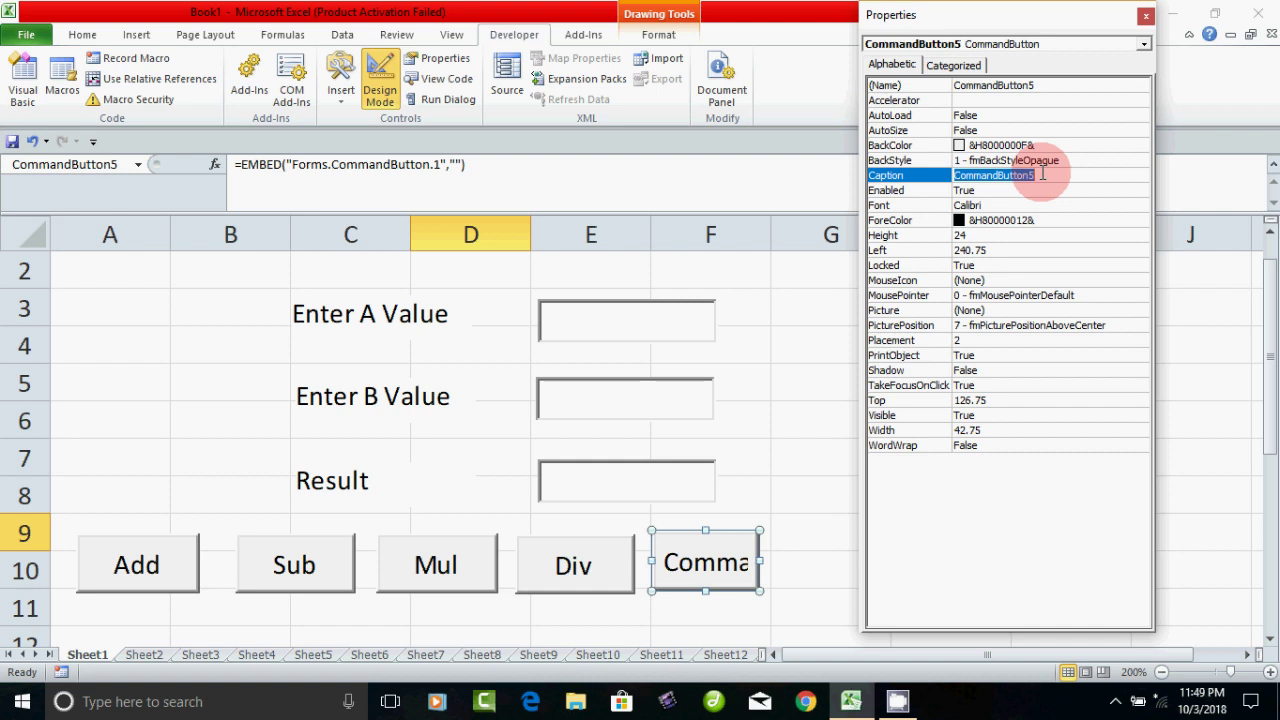
pyautogui.write('Clear')
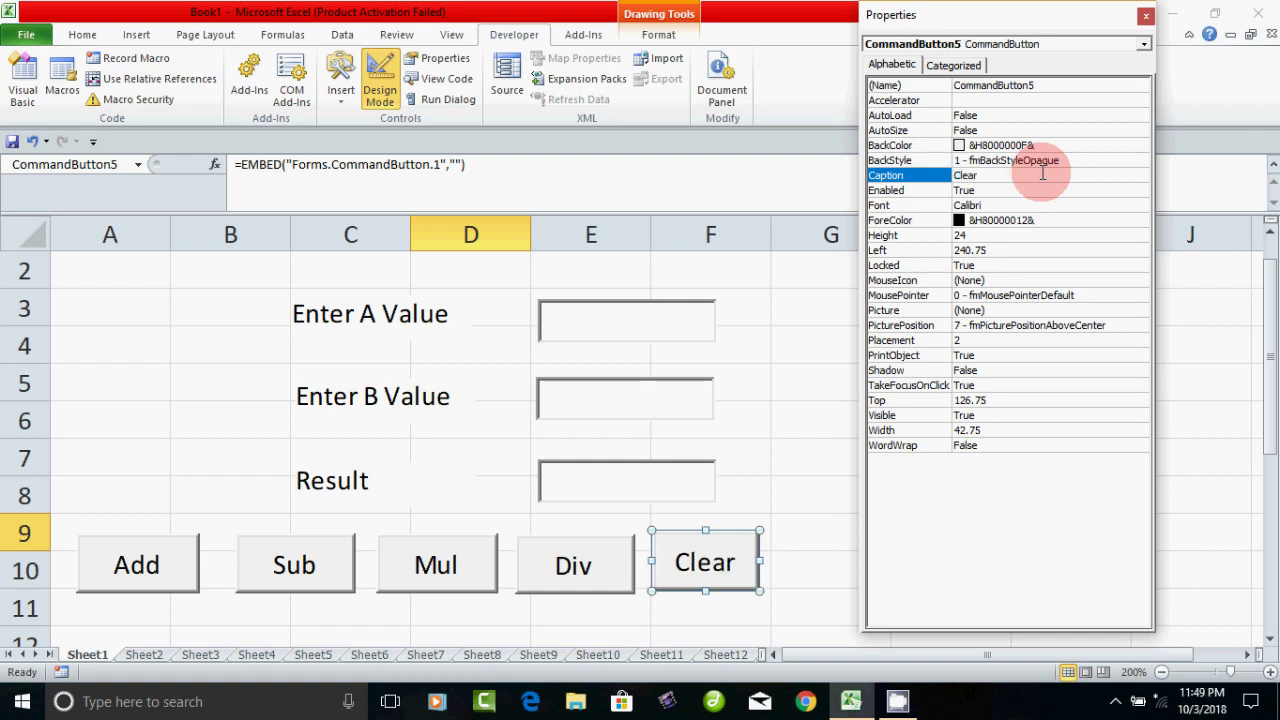
pyautogui.click(811, 608)
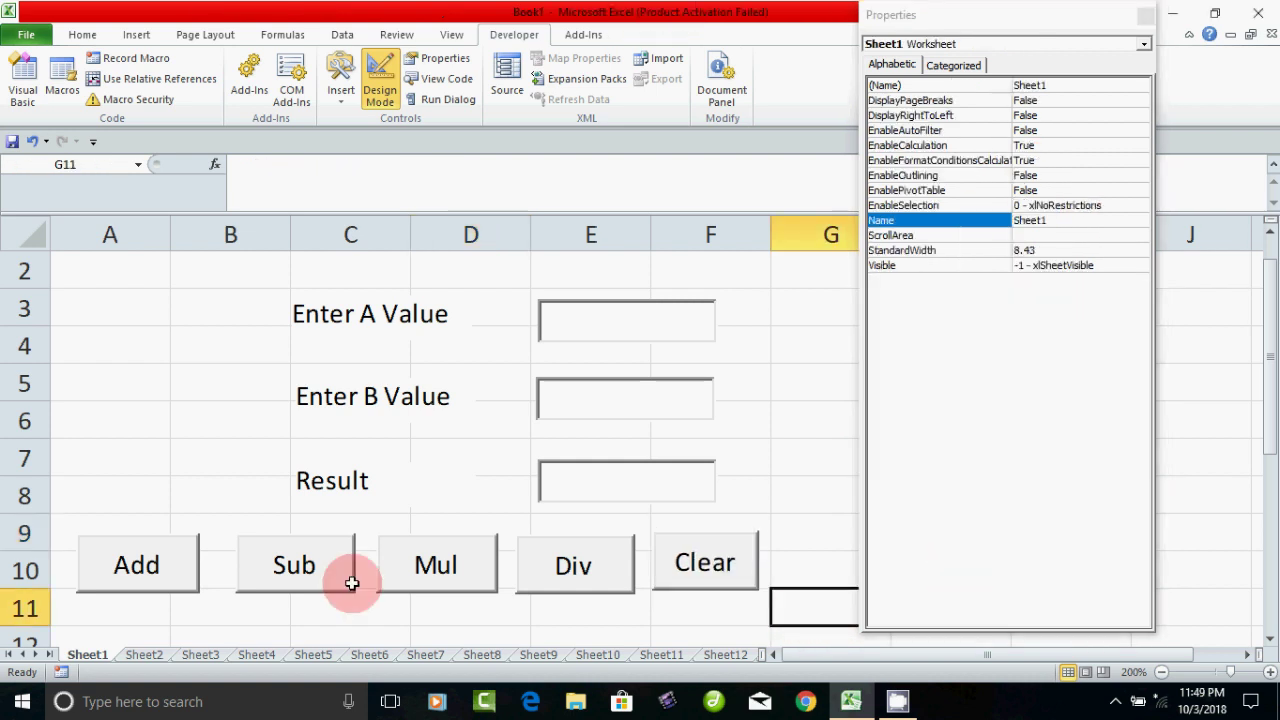
# Compare the five buttons' sizes, then open the Add button's click code with View Code
pyautogui.click(145, 567)
pyautogui.click(288, 565)
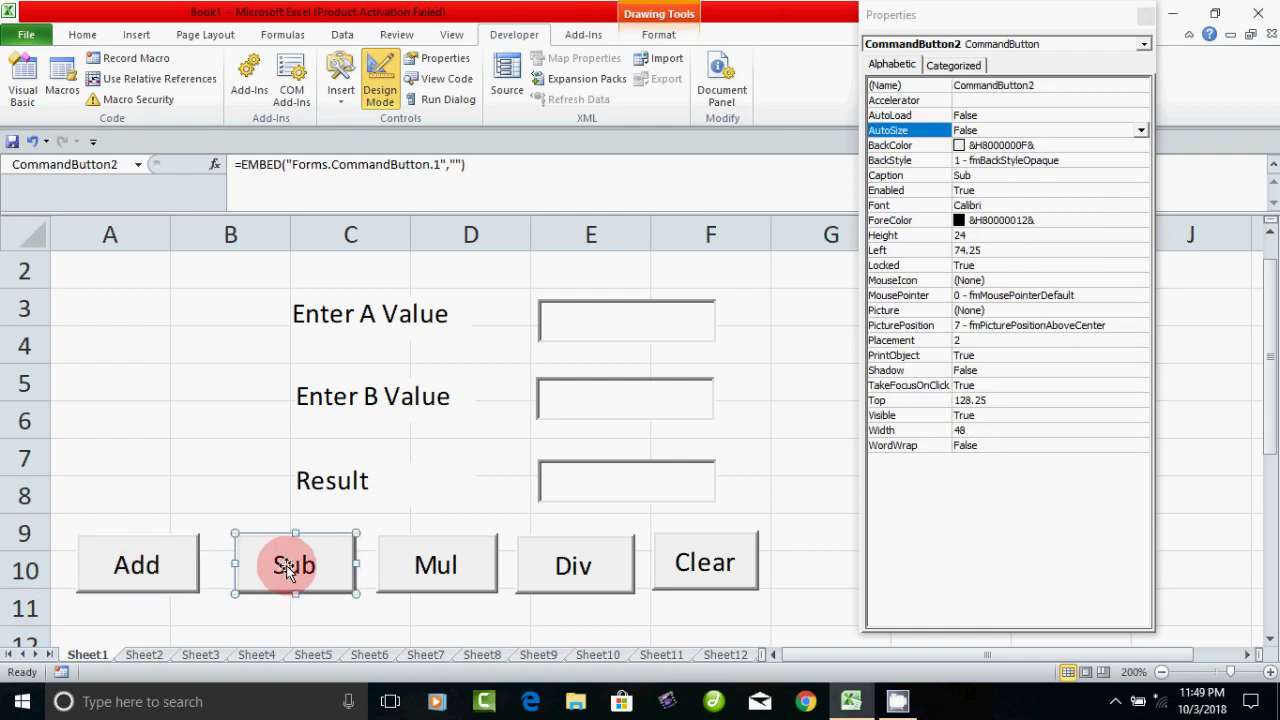
pyautogui.click(425, 567)
pyautogui.click(560, 566)
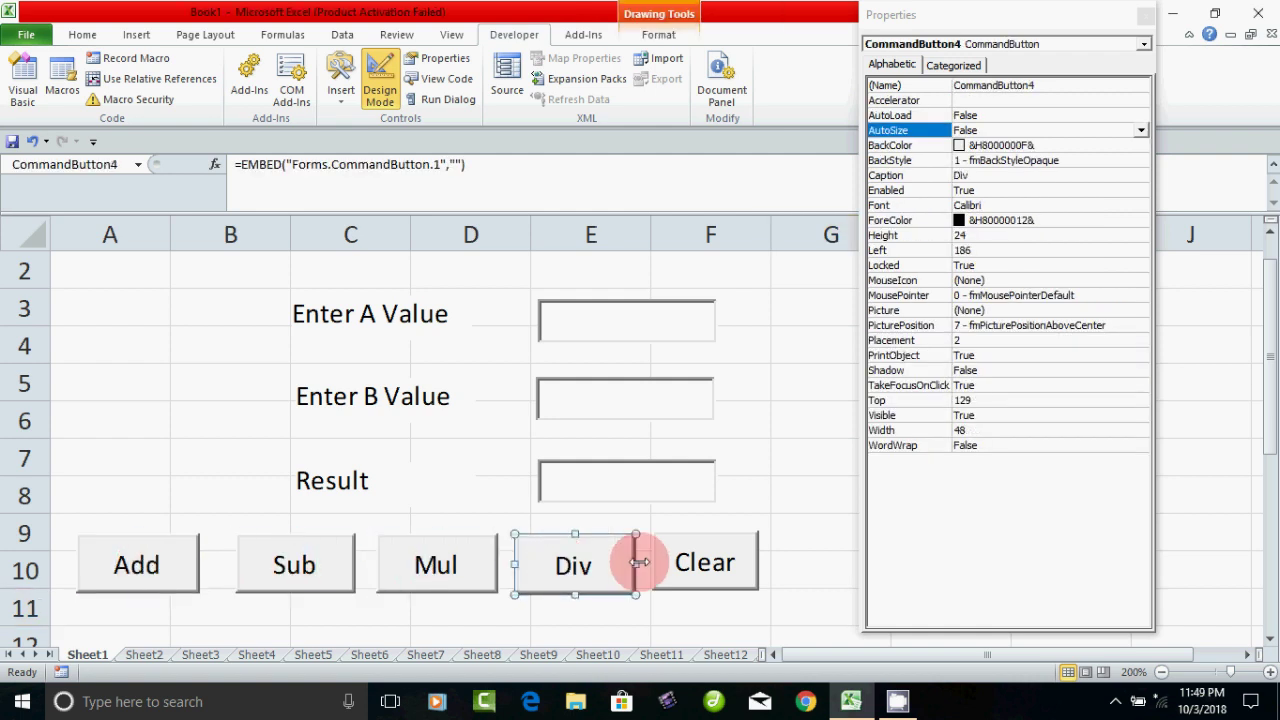
pyautogui.click(690, 565)
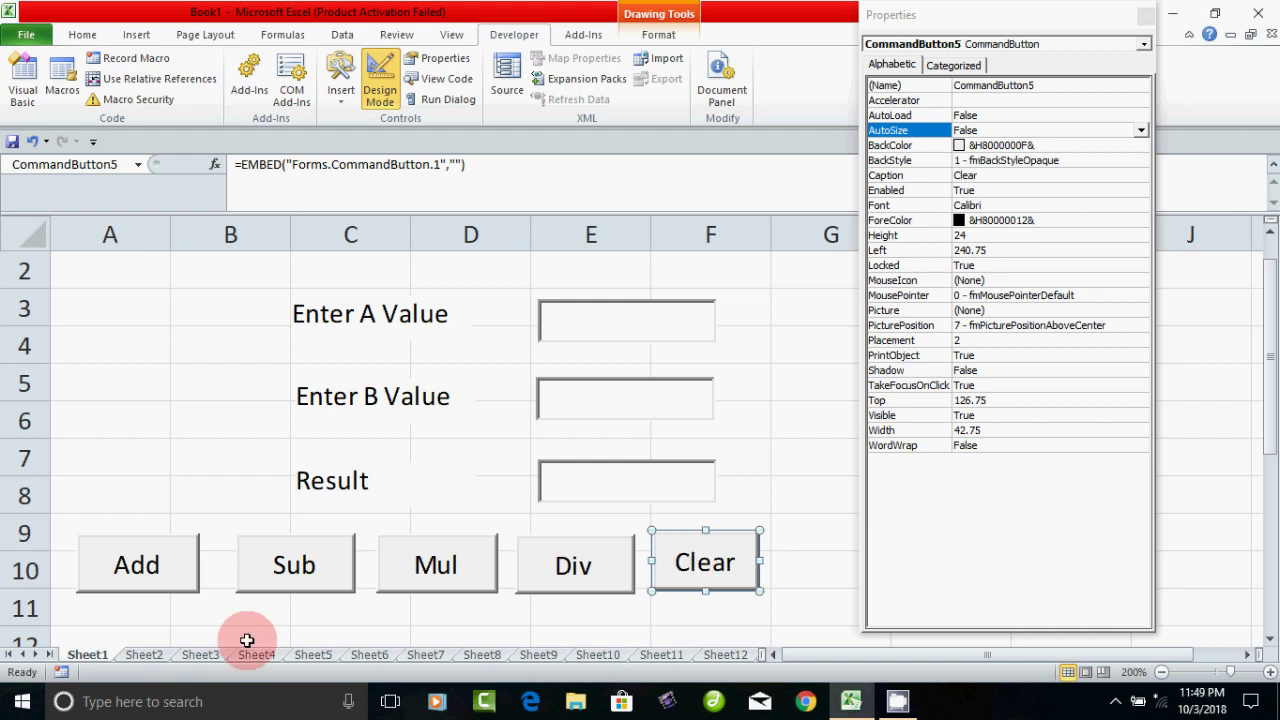
pyautogui.click(136, 570)
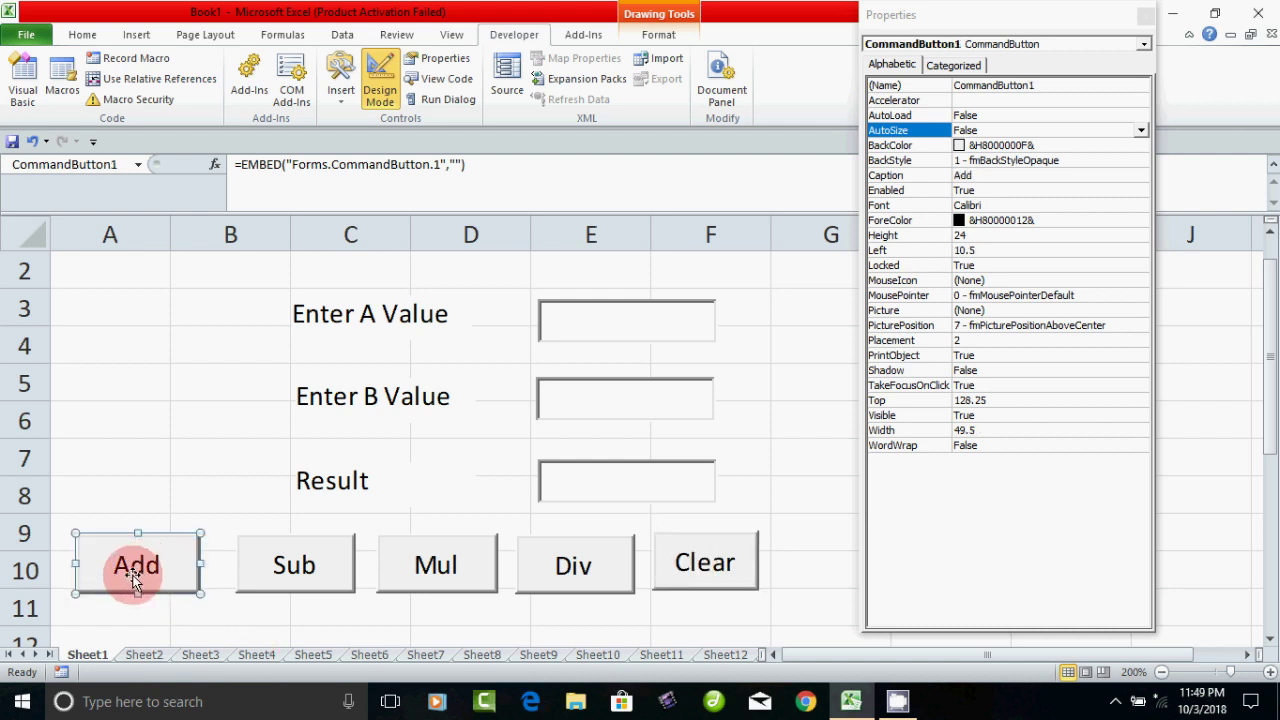
pyautogui.rightClick(132, 576)
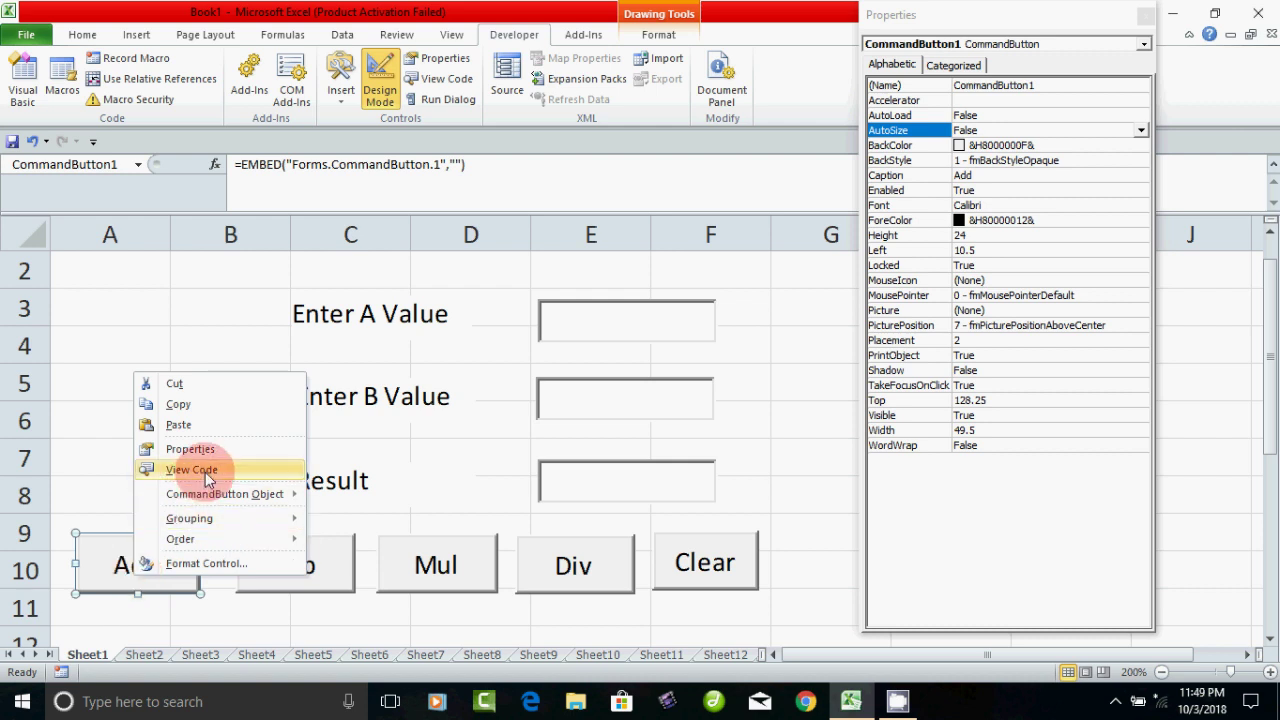
pyautogui.click(206, 476)
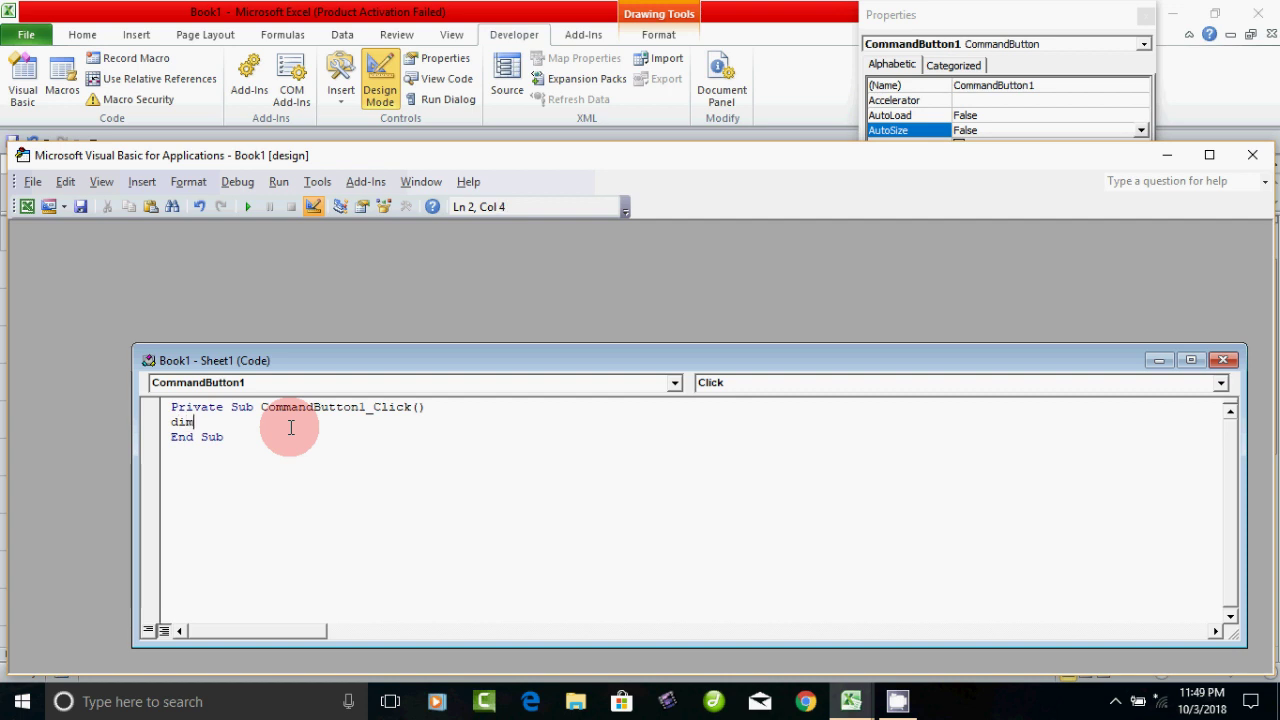
pyautogui.write('dim a,b')
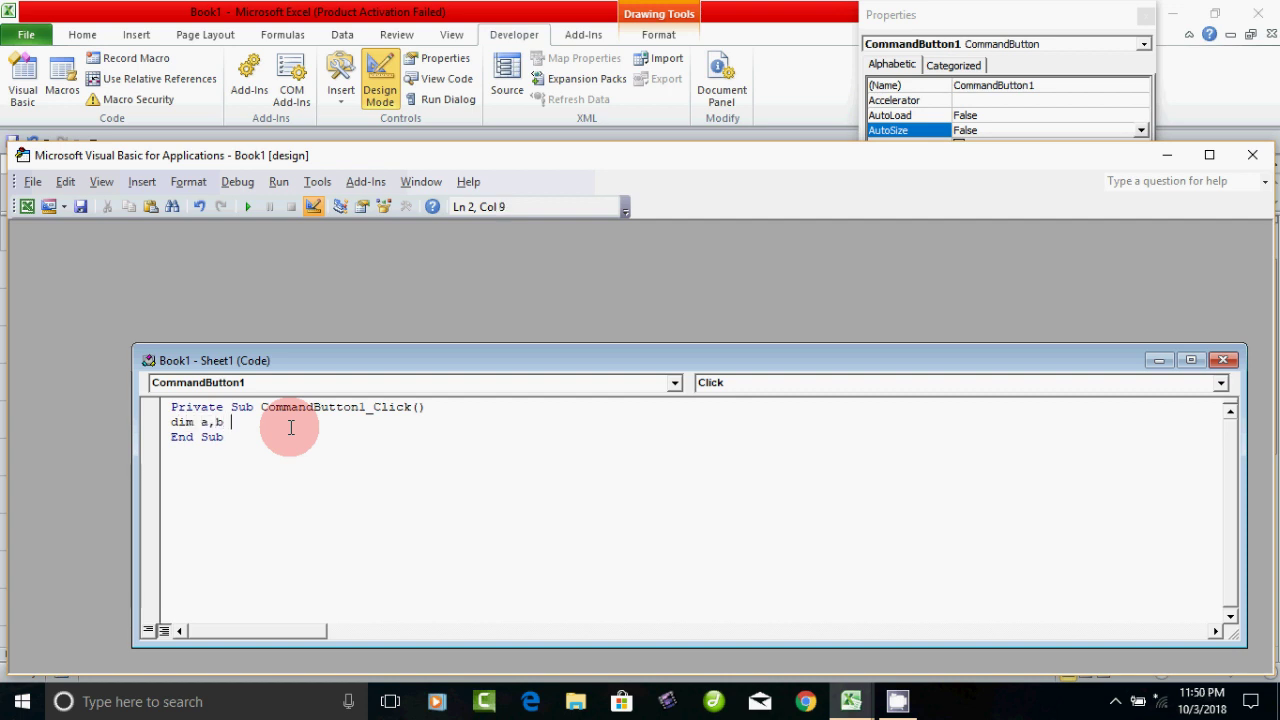
# Finish declaring the variables As Integer and set a = TextBox1.Value
pyautogui.write('as int')
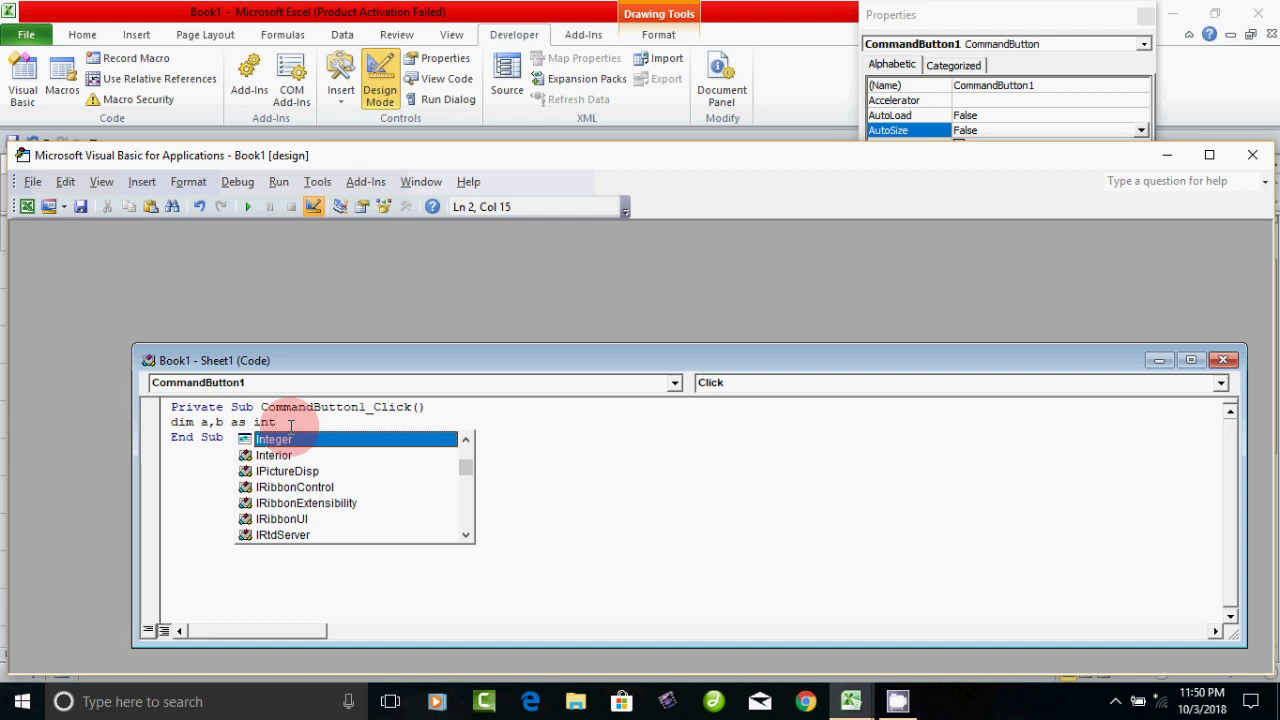
pyautogui.press('Return')
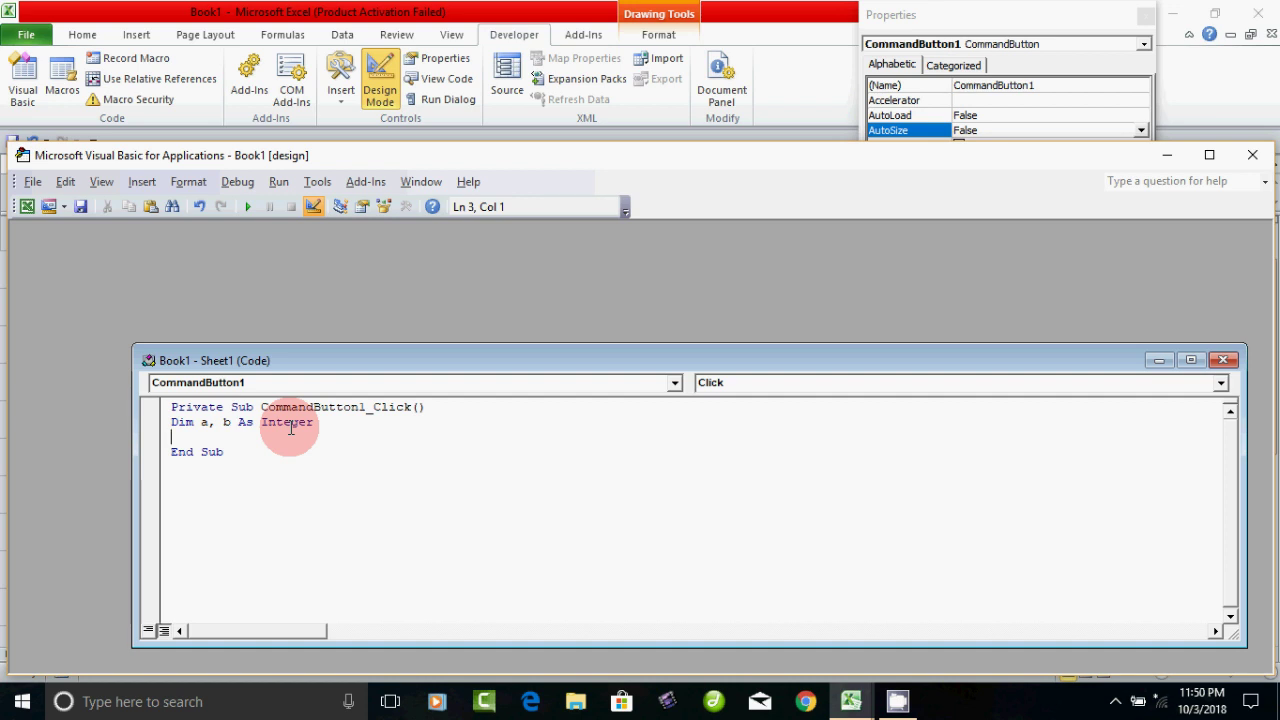
pyautogui.write('a=text1')
pyautogui.press('BackSpace')
pyautogui.write('box')
pyautogui.write('1.value')
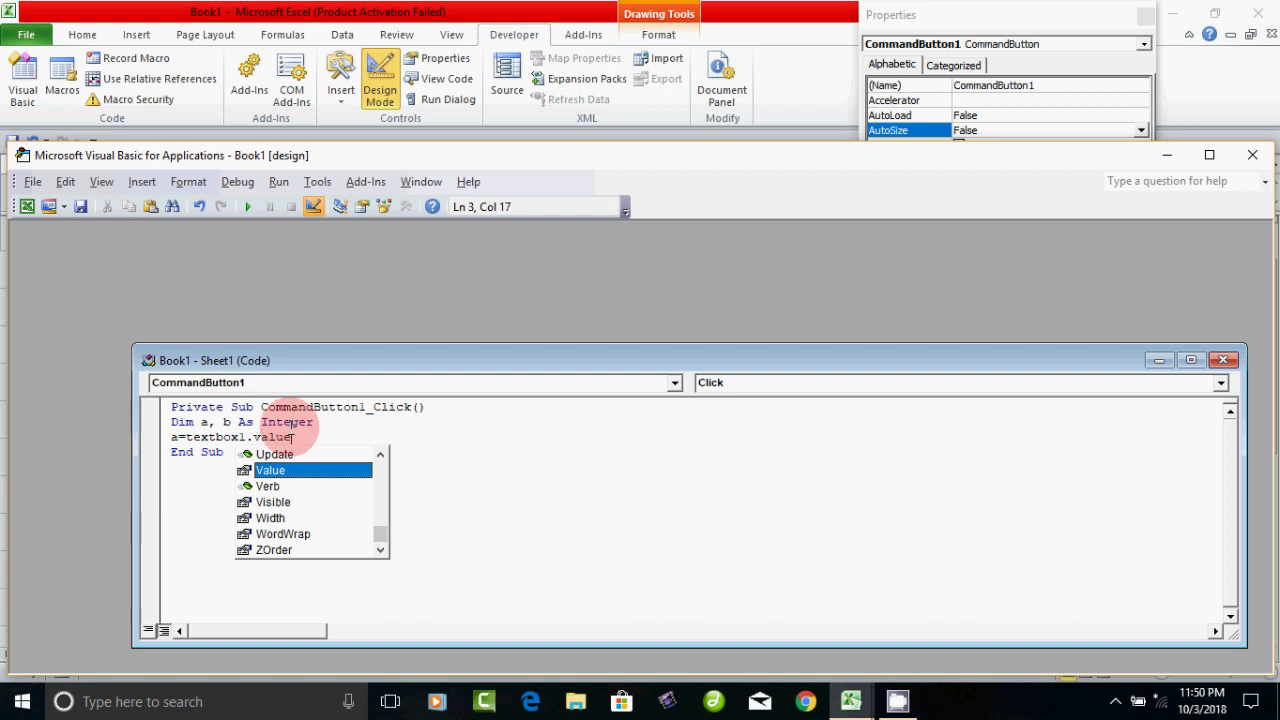
pyautogui.press('Return')
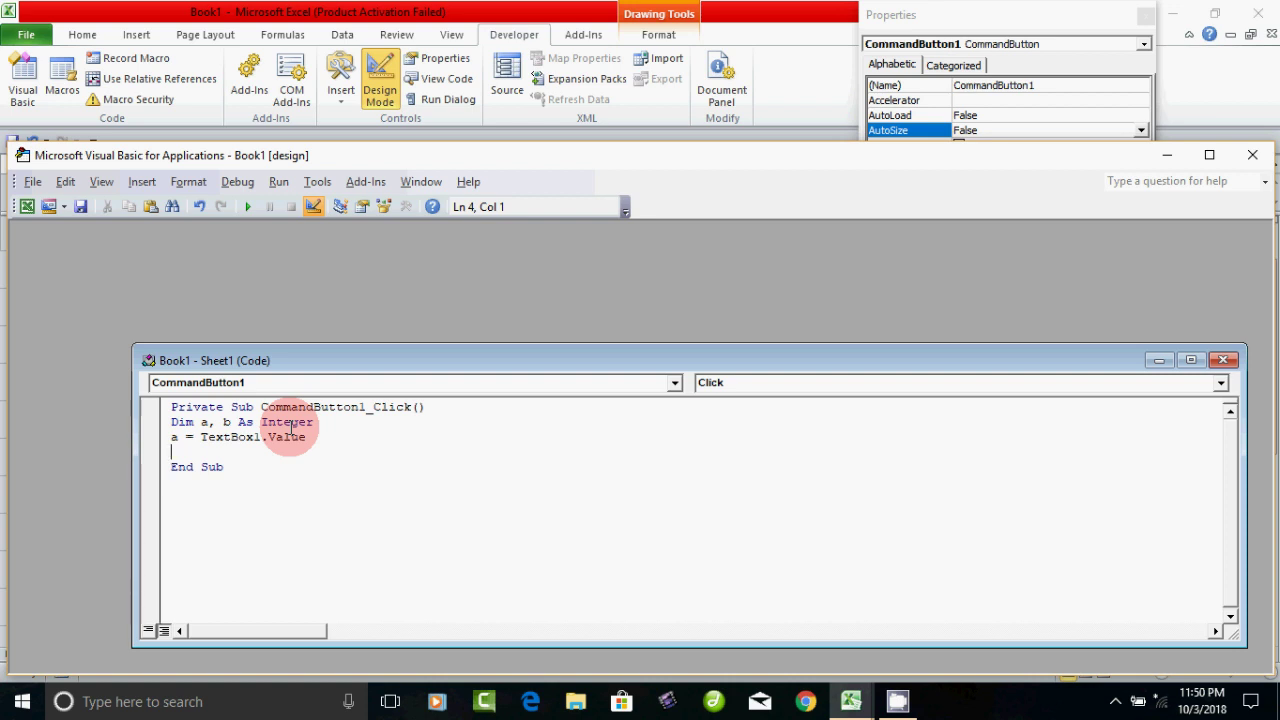
# Add b = TextBox2.Value and TextBox3.Value = a + b, then select the code lines for copying
pyautogui.write('b=textbox2.')
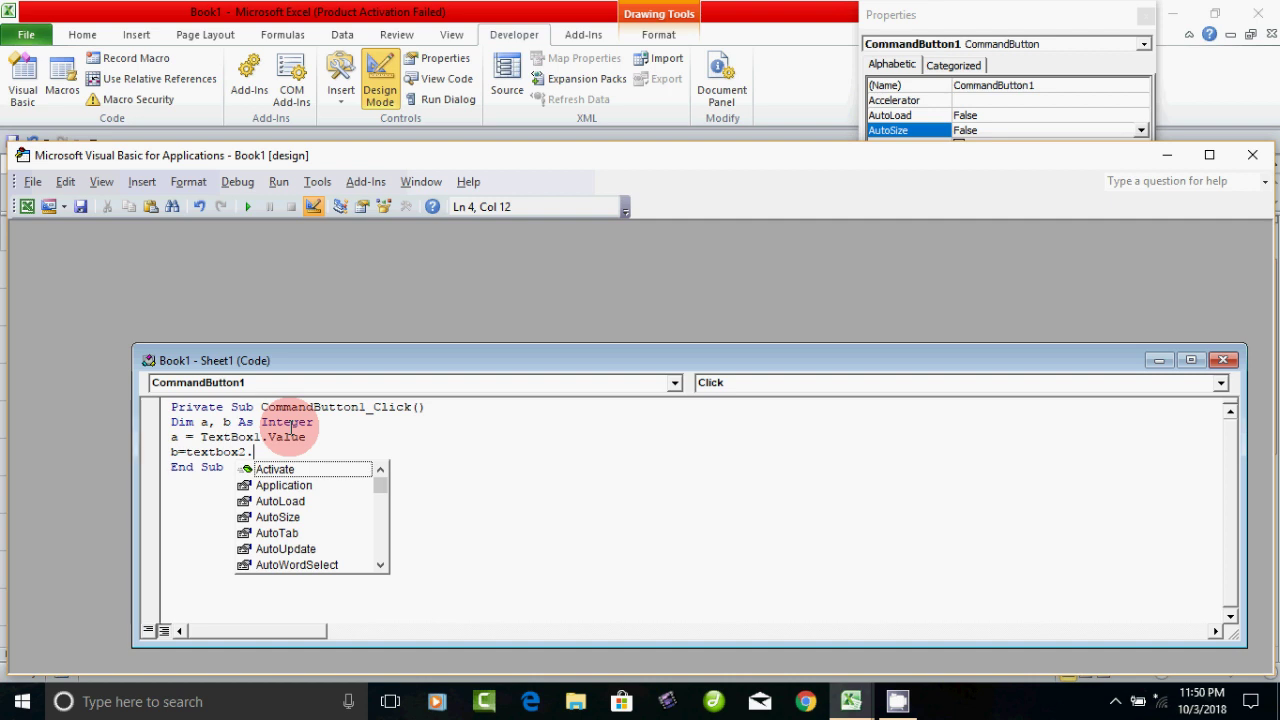
pyautogui.write('value')
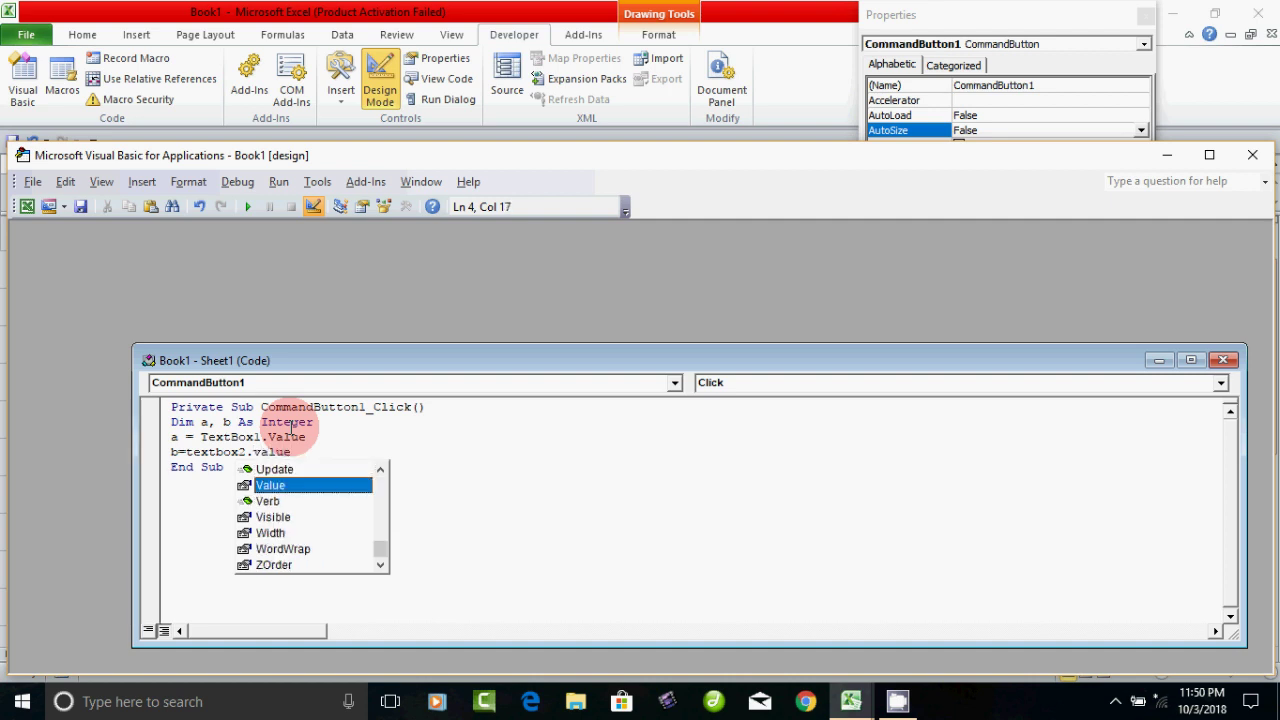
pyautogui.press('Return')
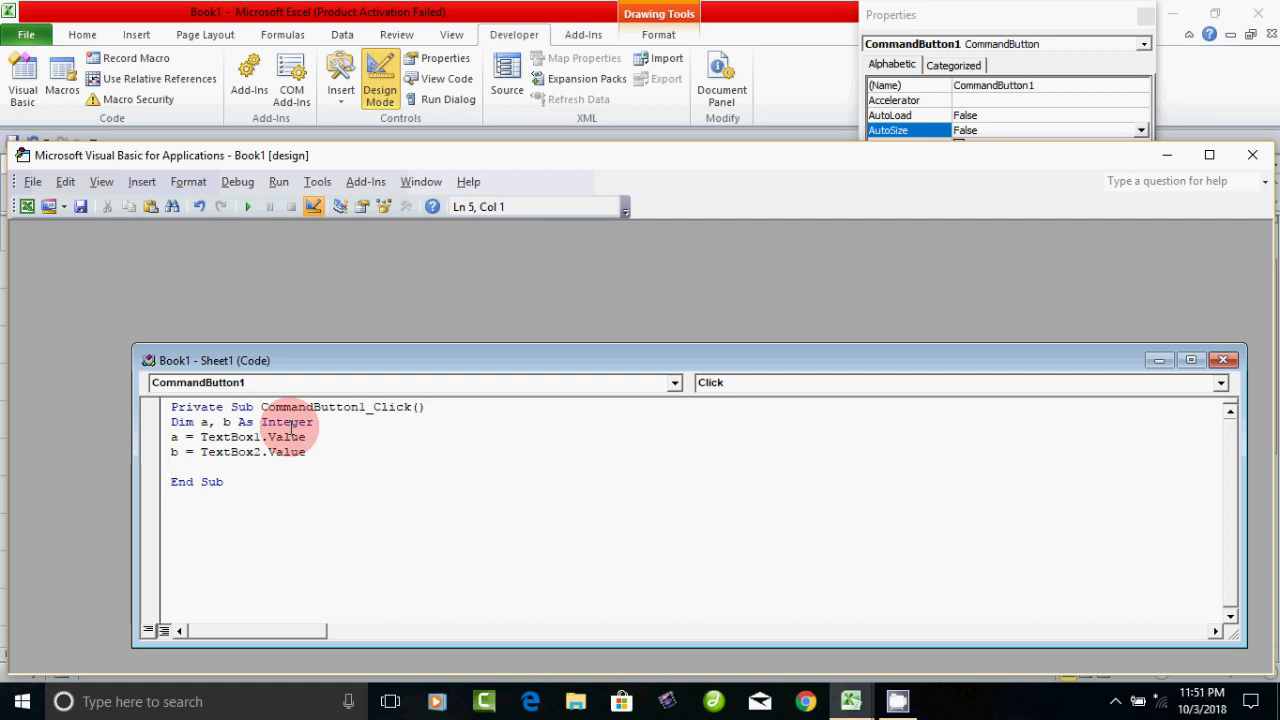
pyautogui.write('textbox3')
pyautogui.write('.')
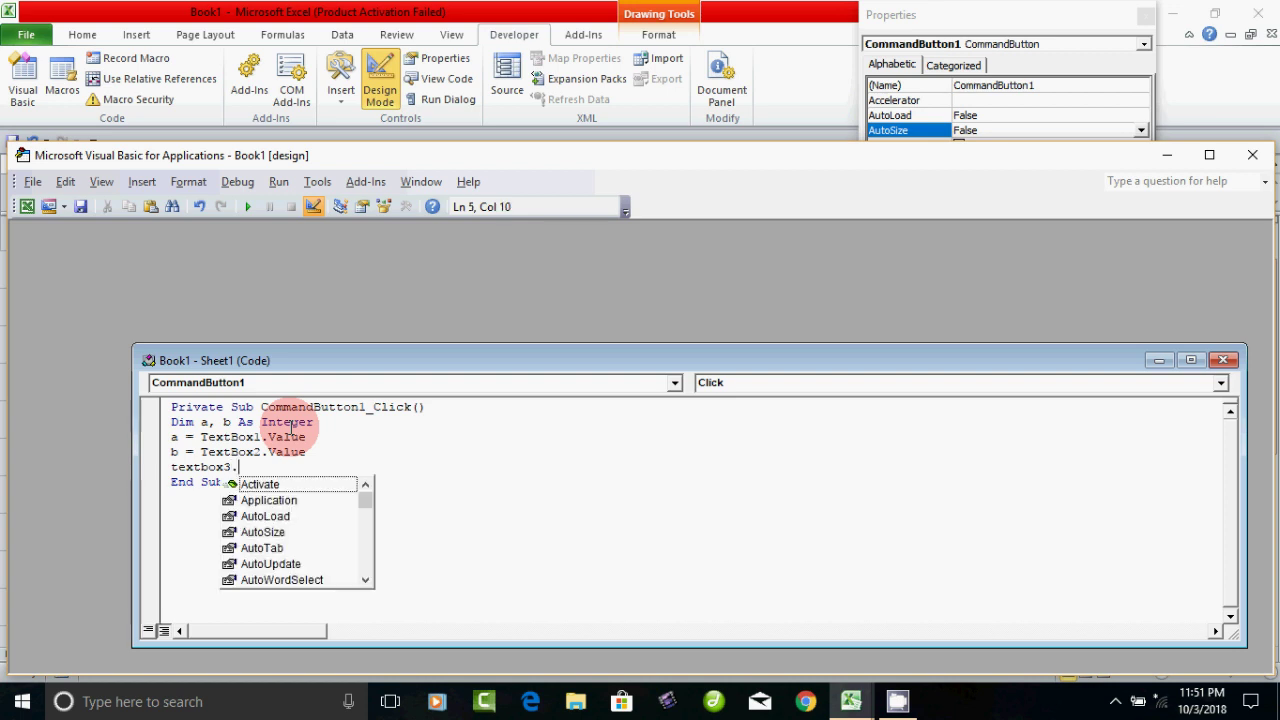
pyautogui.write('value')
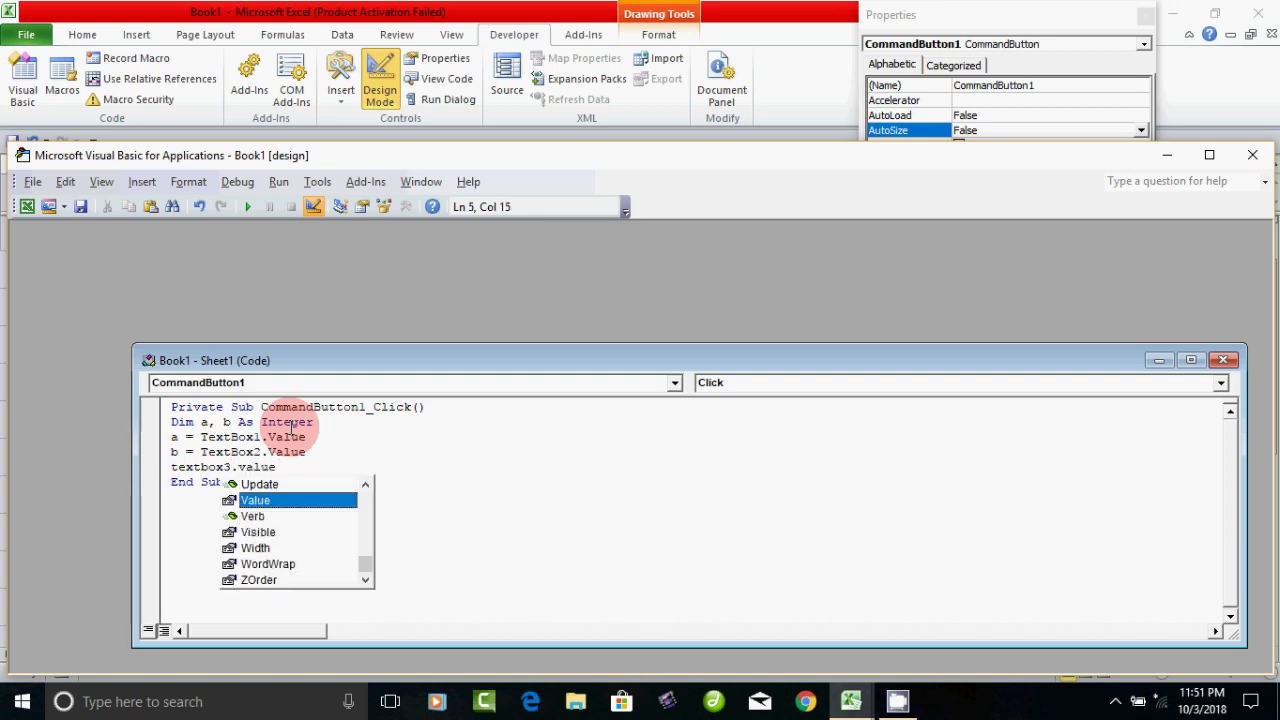
pyautogui.write('=')
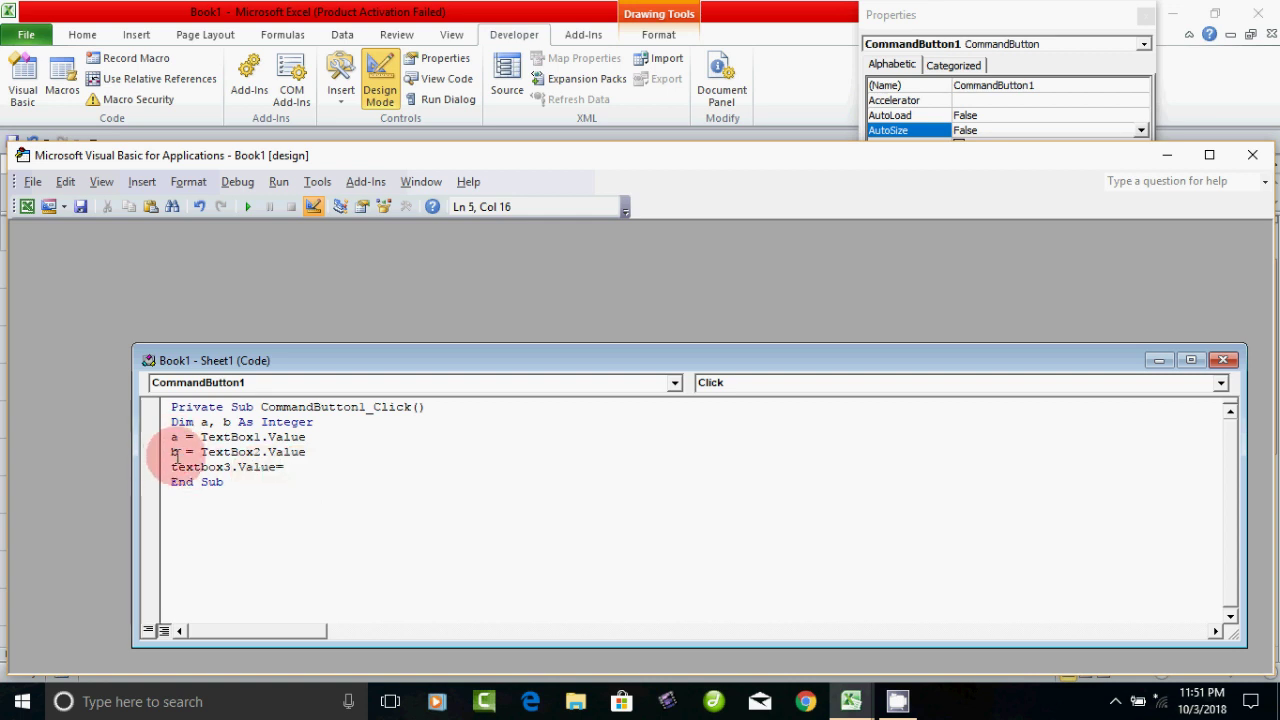
pyautogui.write('a ')
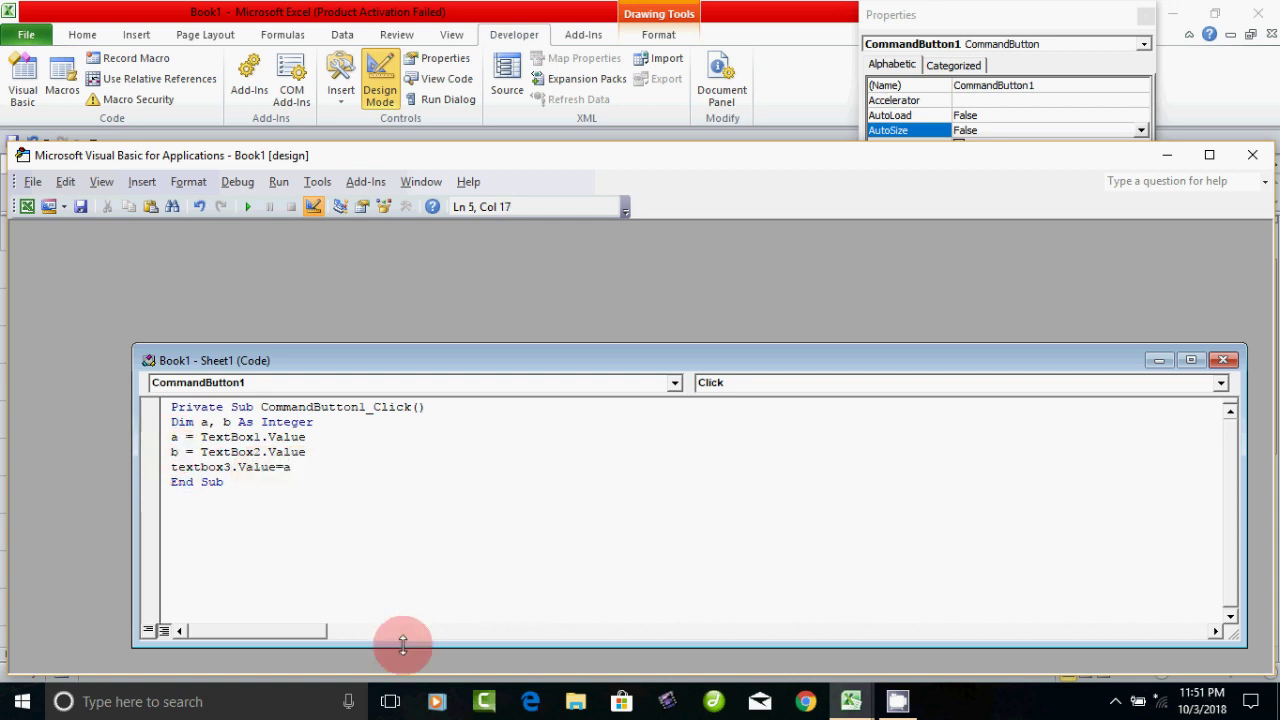
pyautogui.write('+ b')
pyautogui.press('Return')
pyautogui.press('BackSpace')
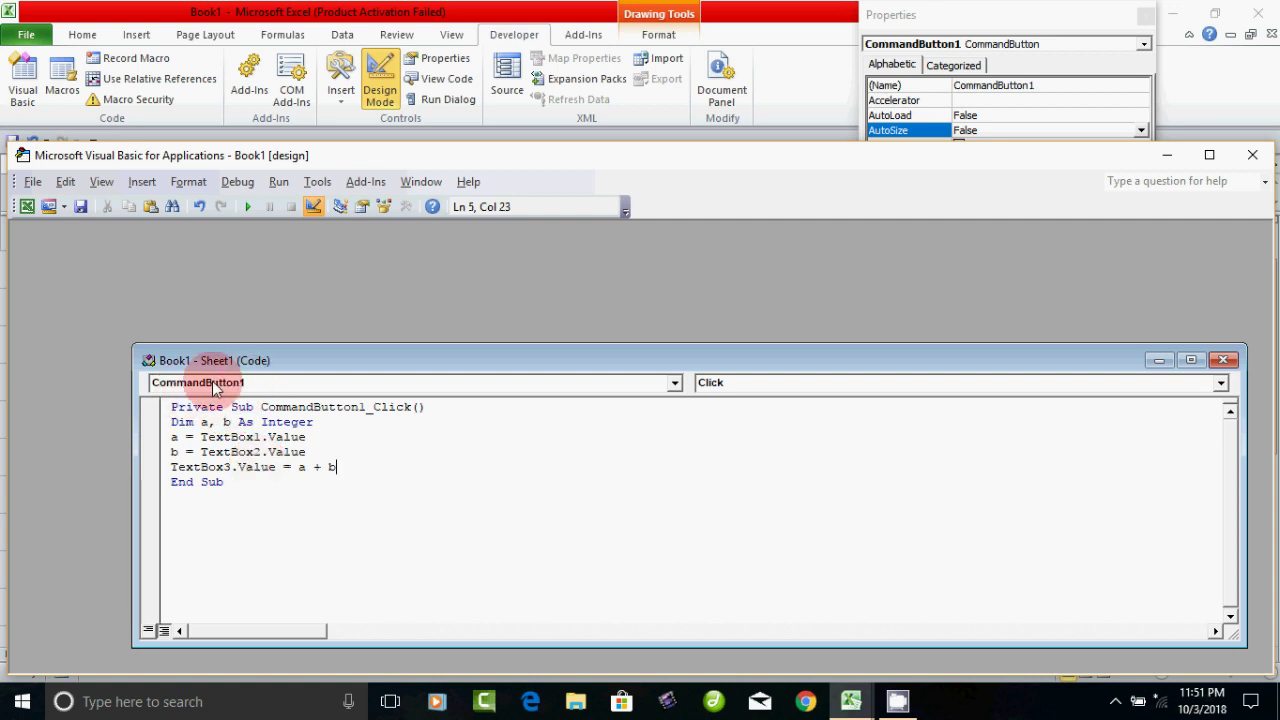
pyautogui.moveTo(168, 421)
pyautogui.mouseDown()
pyautogui.moveTo(178, 455)
pyautogui.moveTo(340, 468)
pyautogui.mouseUp()
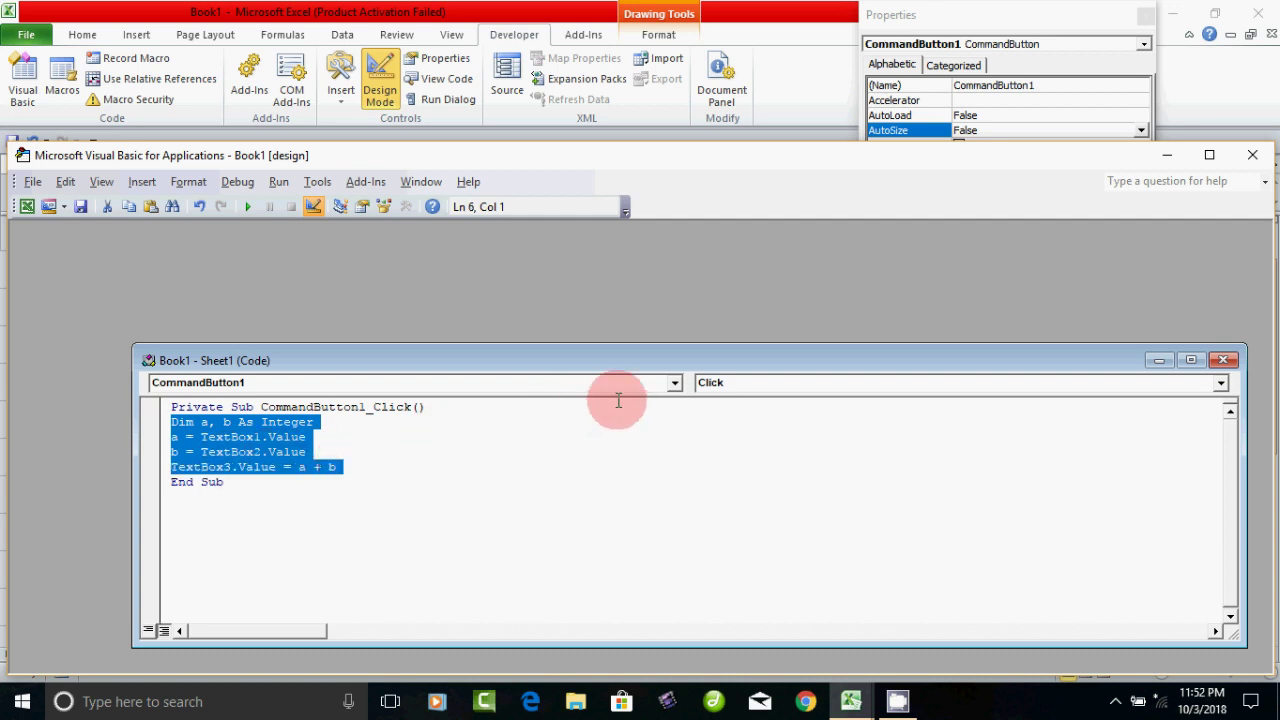
# Create CommandButton2_Click from the pasted code, changing + to - for subtraction
pyautogui.click(673, 385)
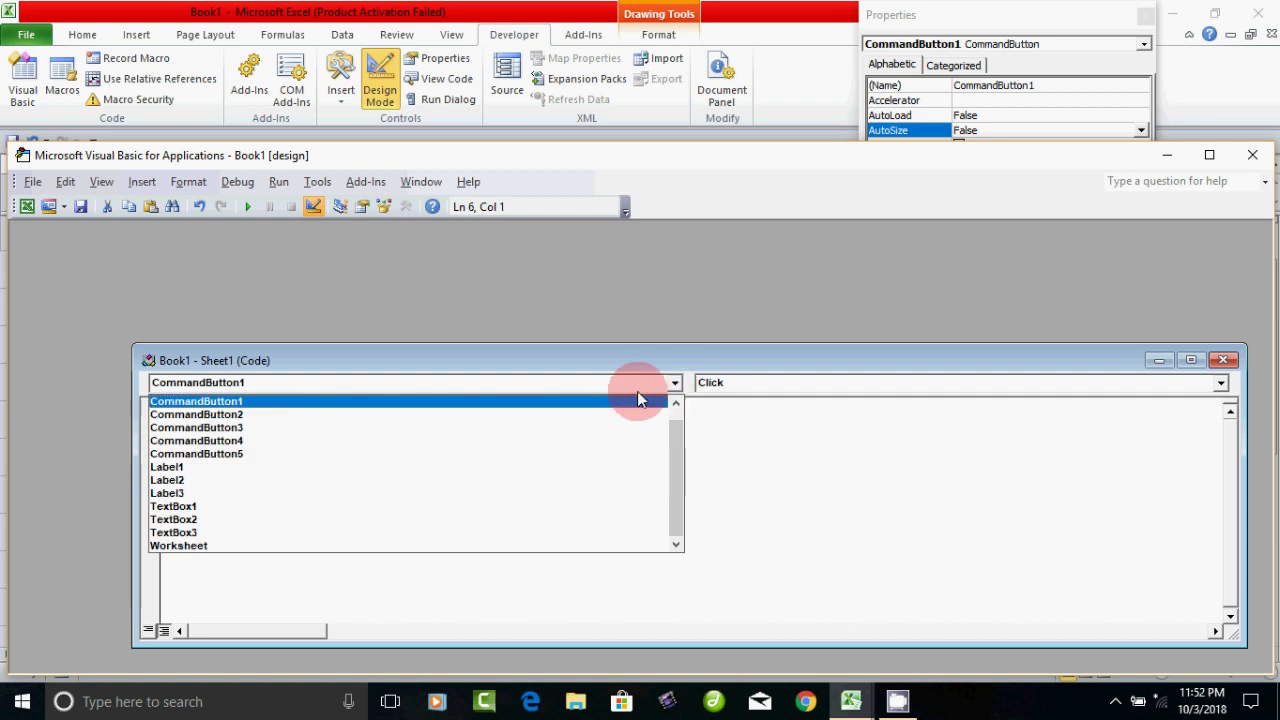
pyautogui.click(263, 415)
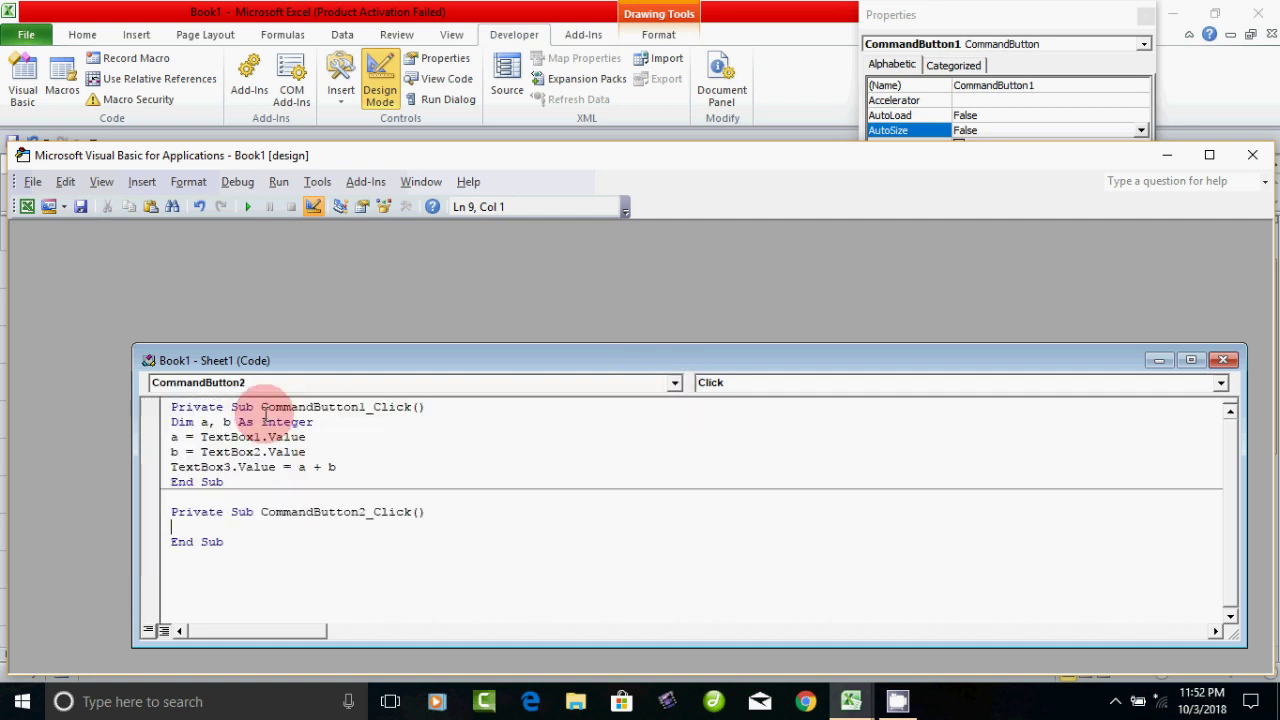
pyautogui.rightClick(216, 524)
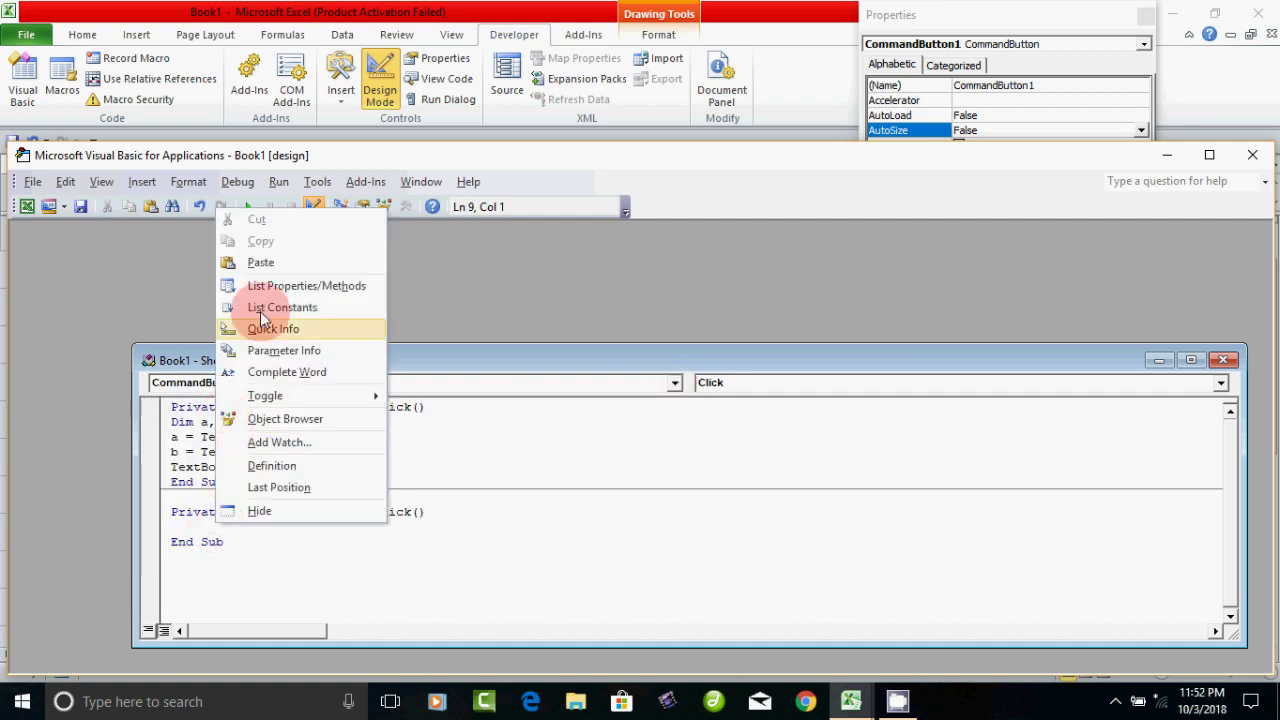
pyautogui.click(280, 262)
pyautogui.doubleClick(316, 572)
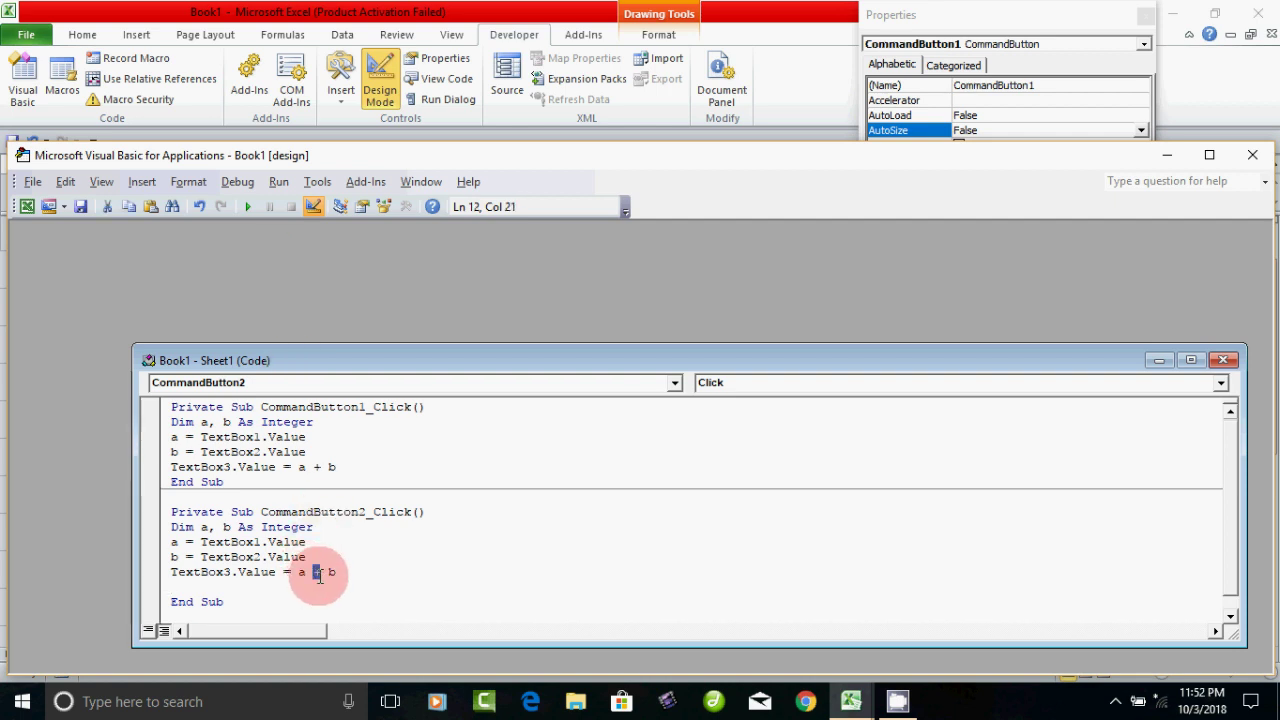
pyautogui.write('-')
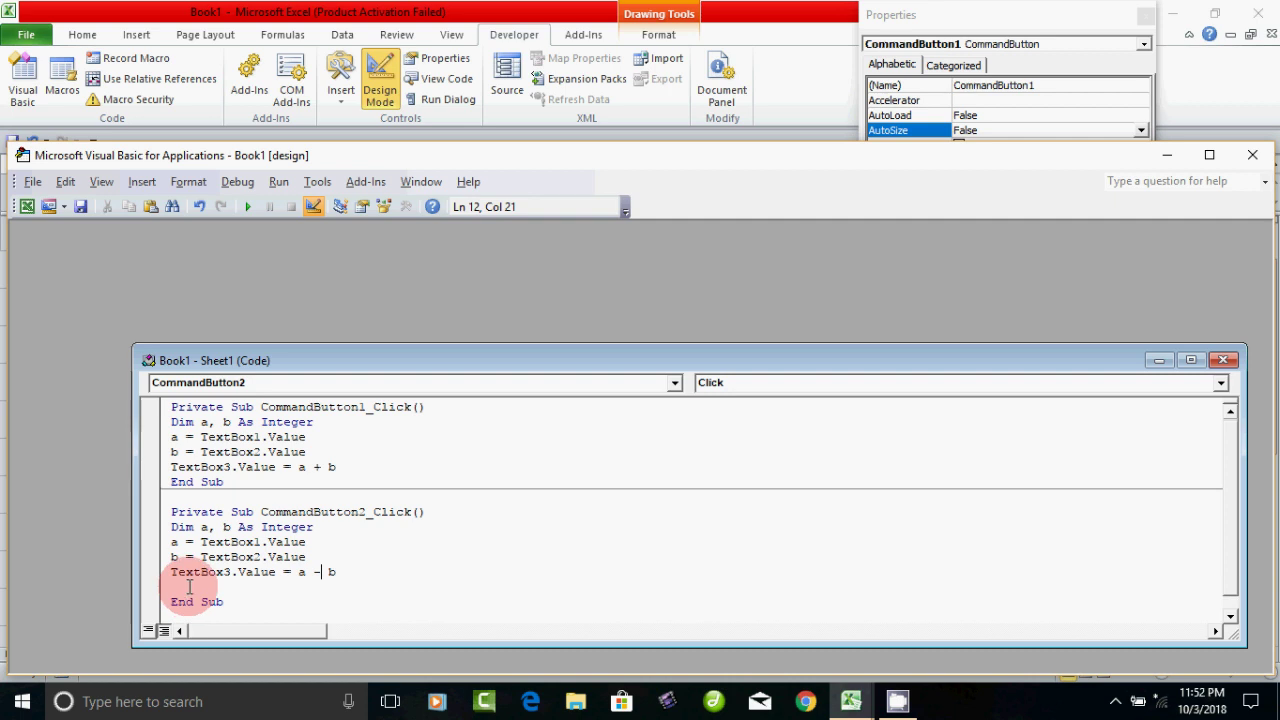
# Create CommandButton3_Click from the pasted code, using * for multiplication
pyautogui.click(673, 384)
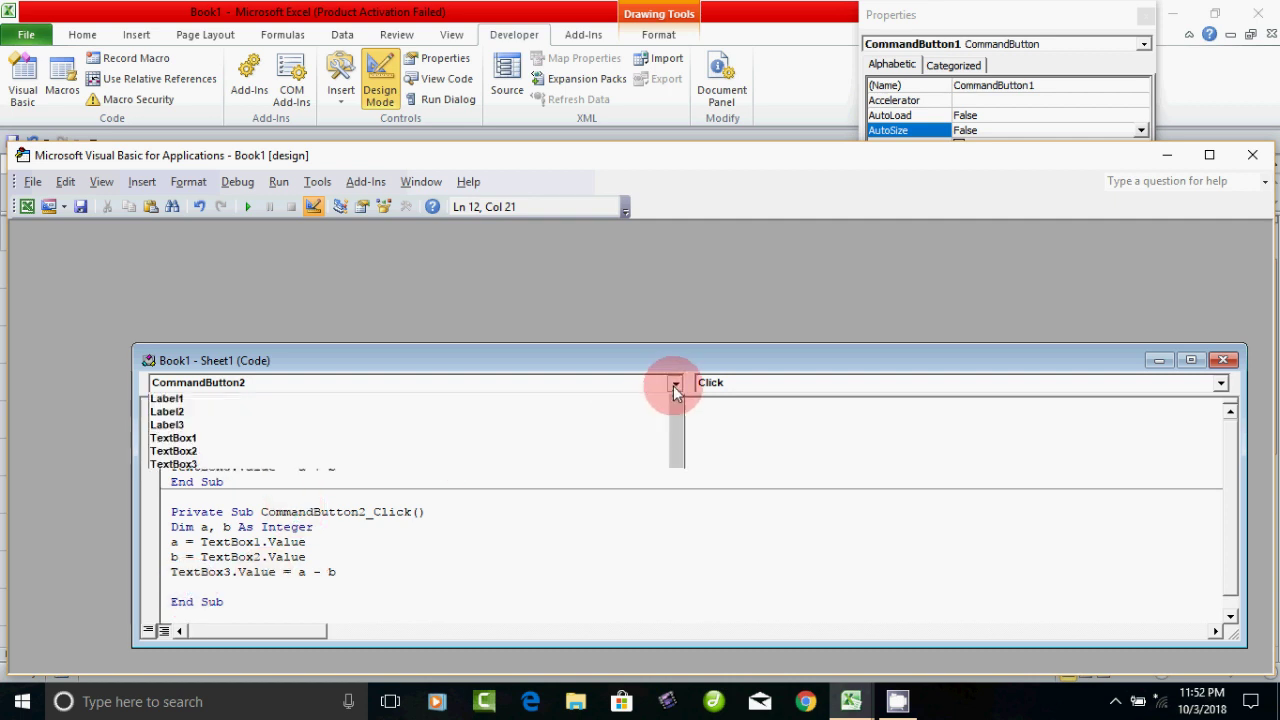
pyautogui.click(417, 440)
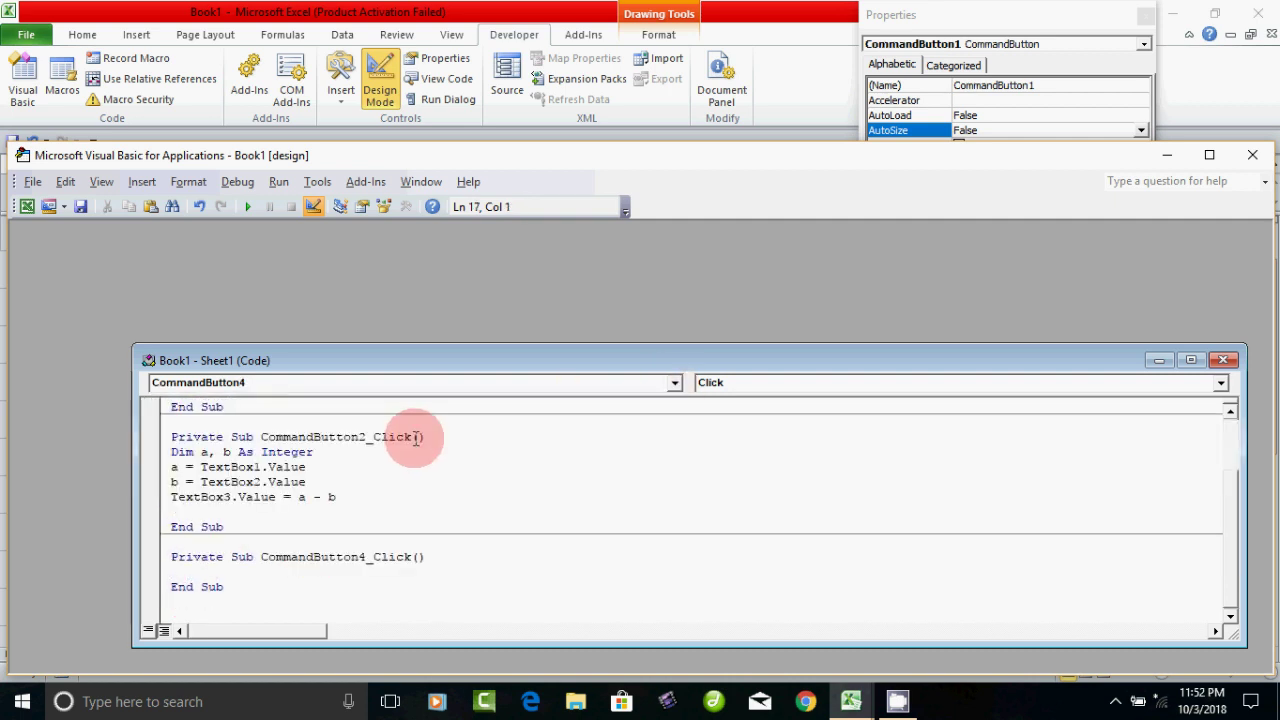
pyautogui.click(673, 384)
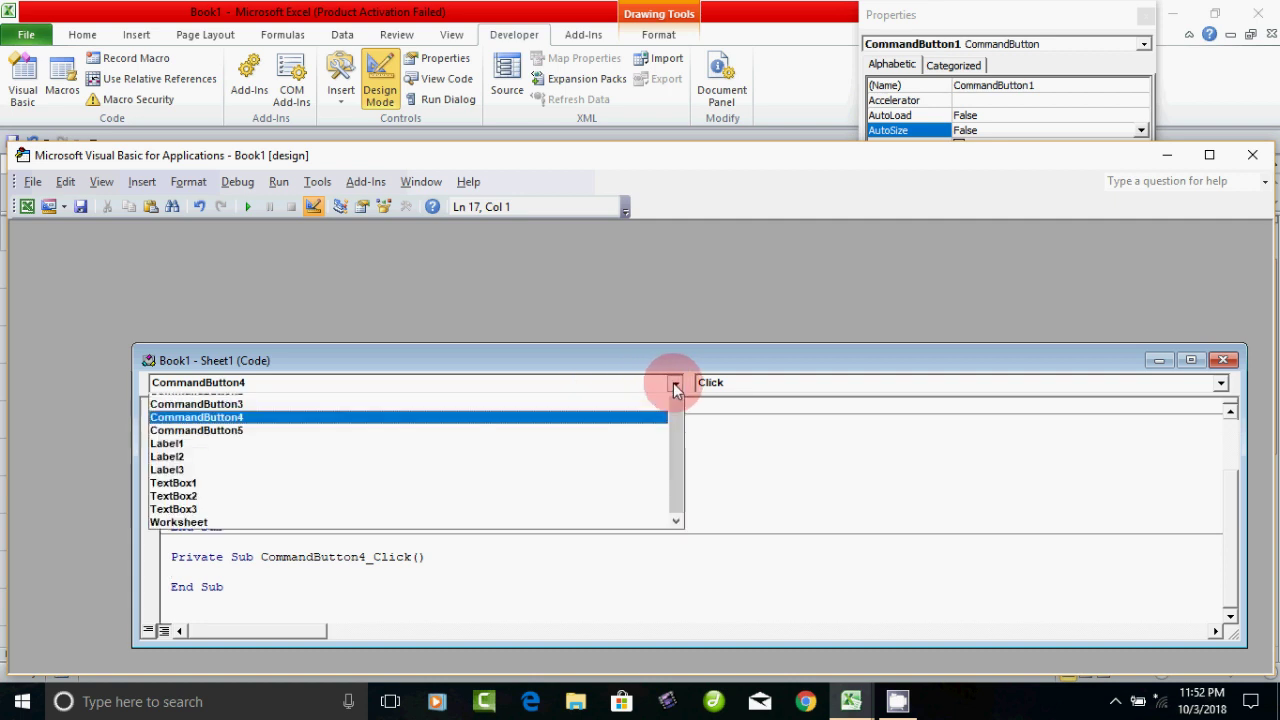
pyautogui.click(362, 430)
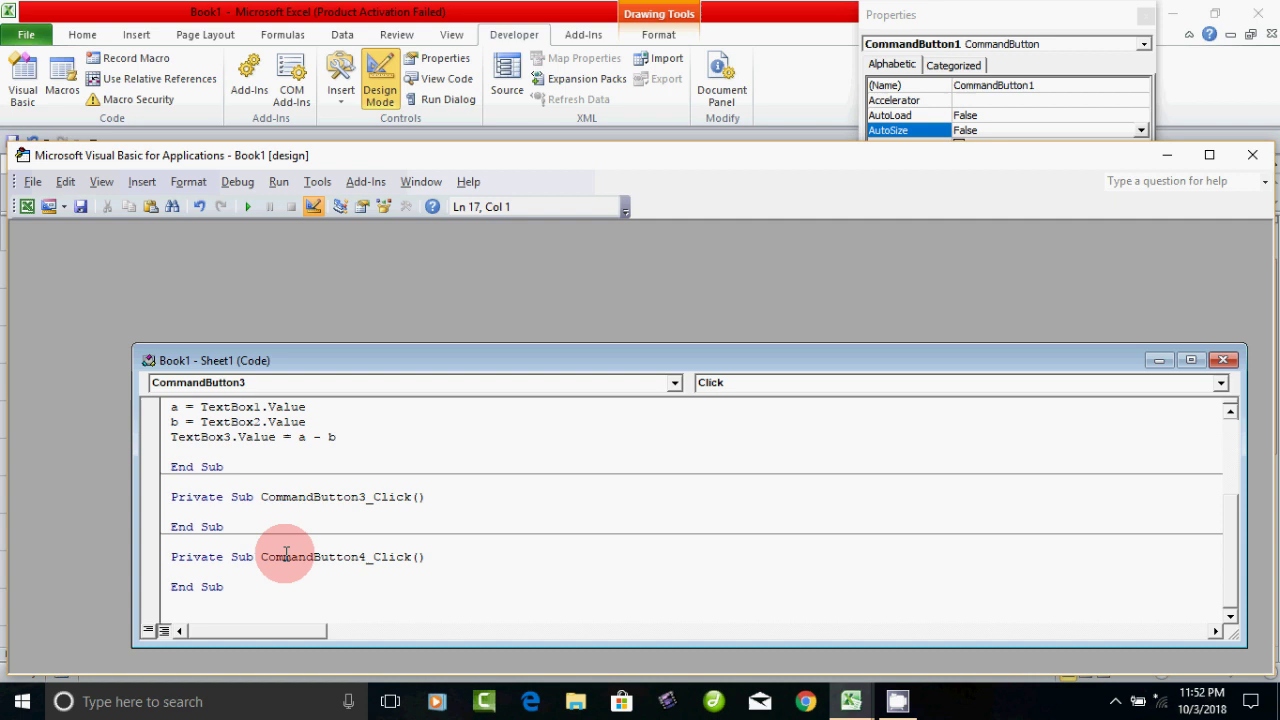
pyautogui.rightClick(212, 510)
pyautogui.click(259, 251)
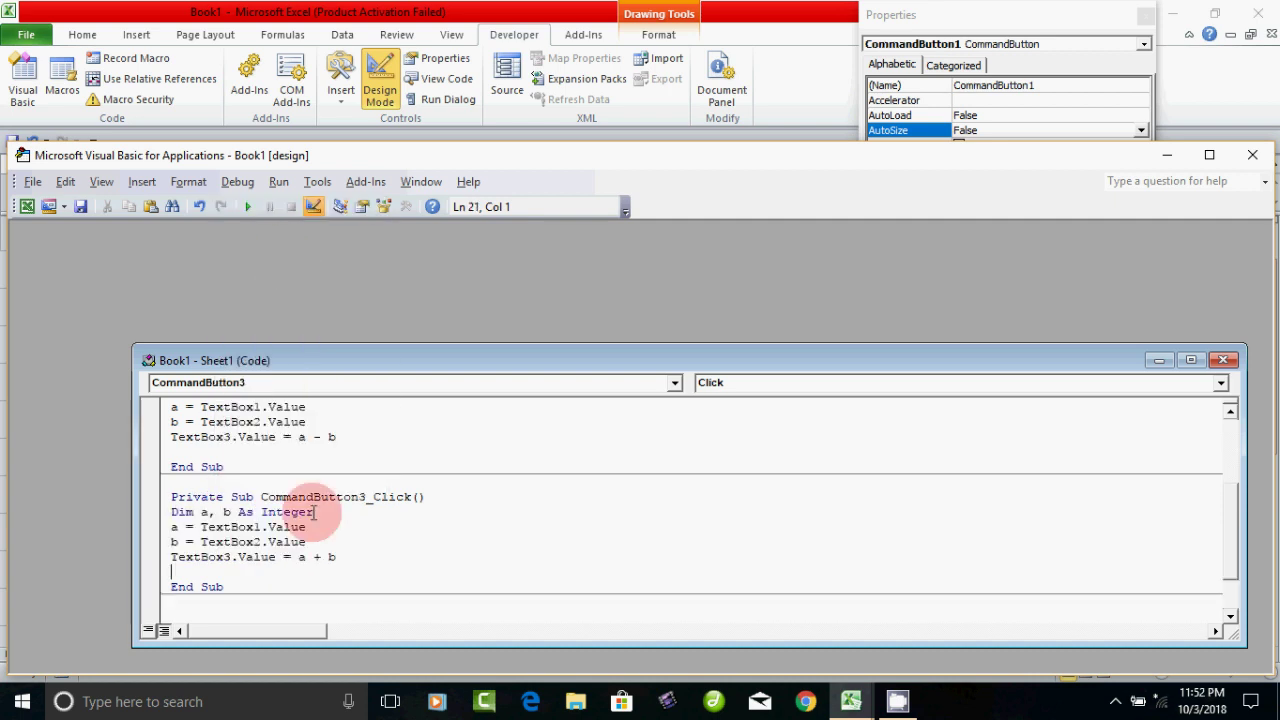
pyautogui.moveTo(313, 557); pyautogui.dragTo(323, 556)
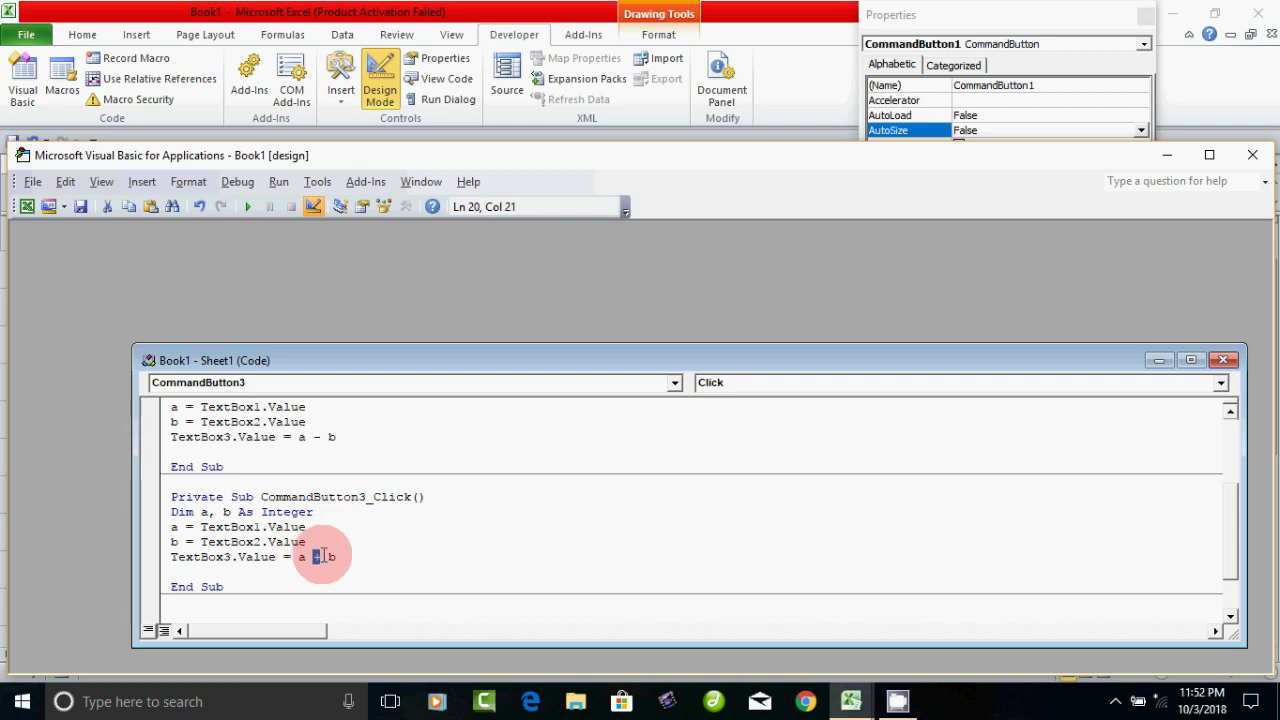
pyautogui.write('*')
pyautogui.click(329, 571)
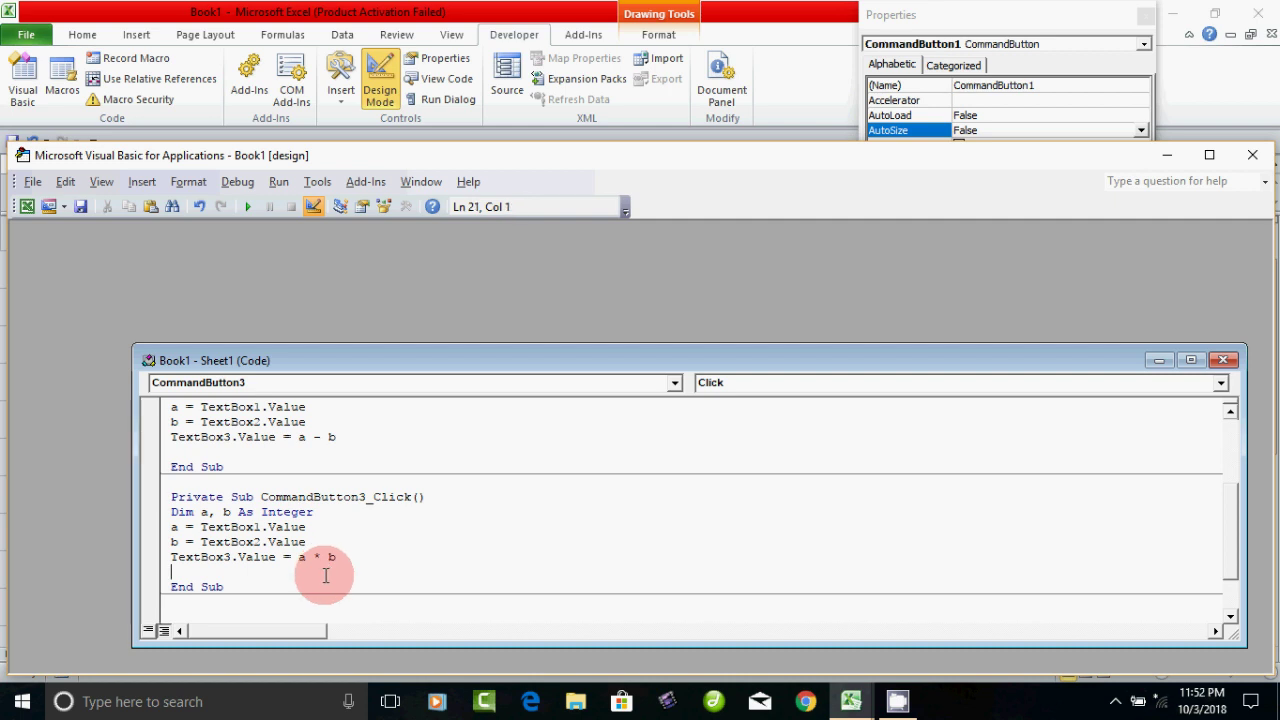
# Paste the code into CommandButton4_Click and change the operator to / for division
pyautogui.click(673, 383)
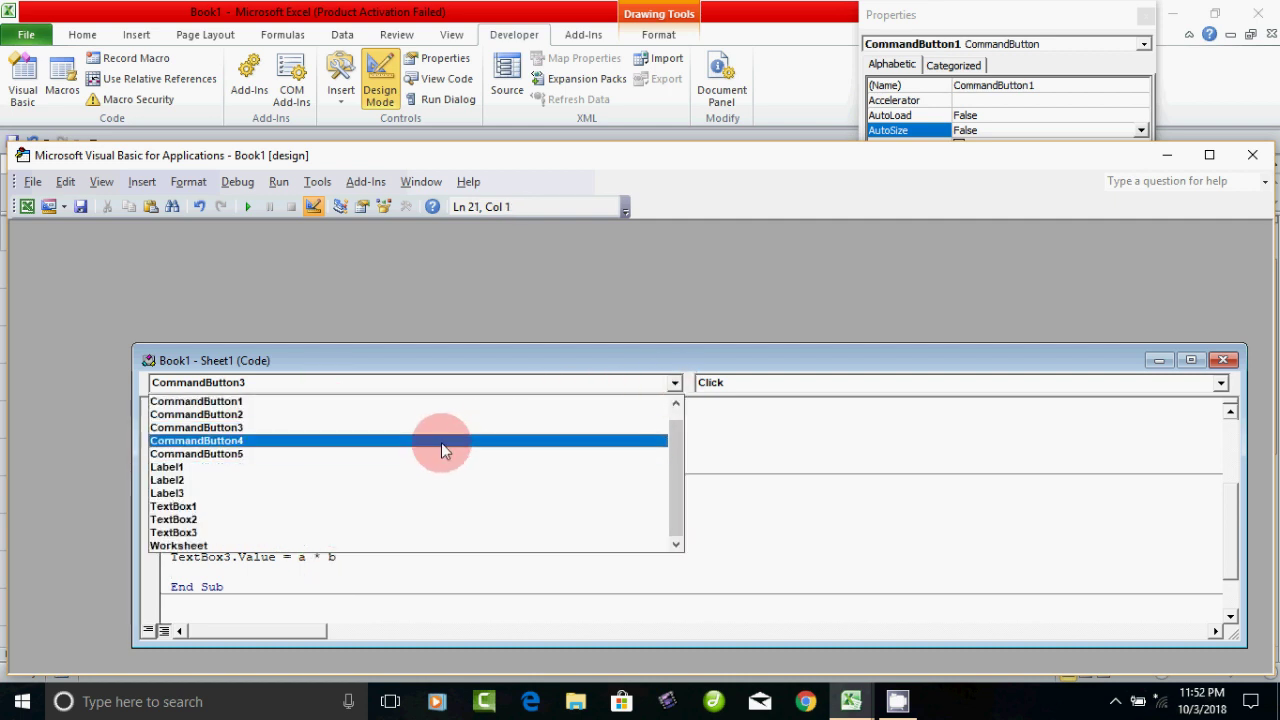
pyautogui.click(441, 442)
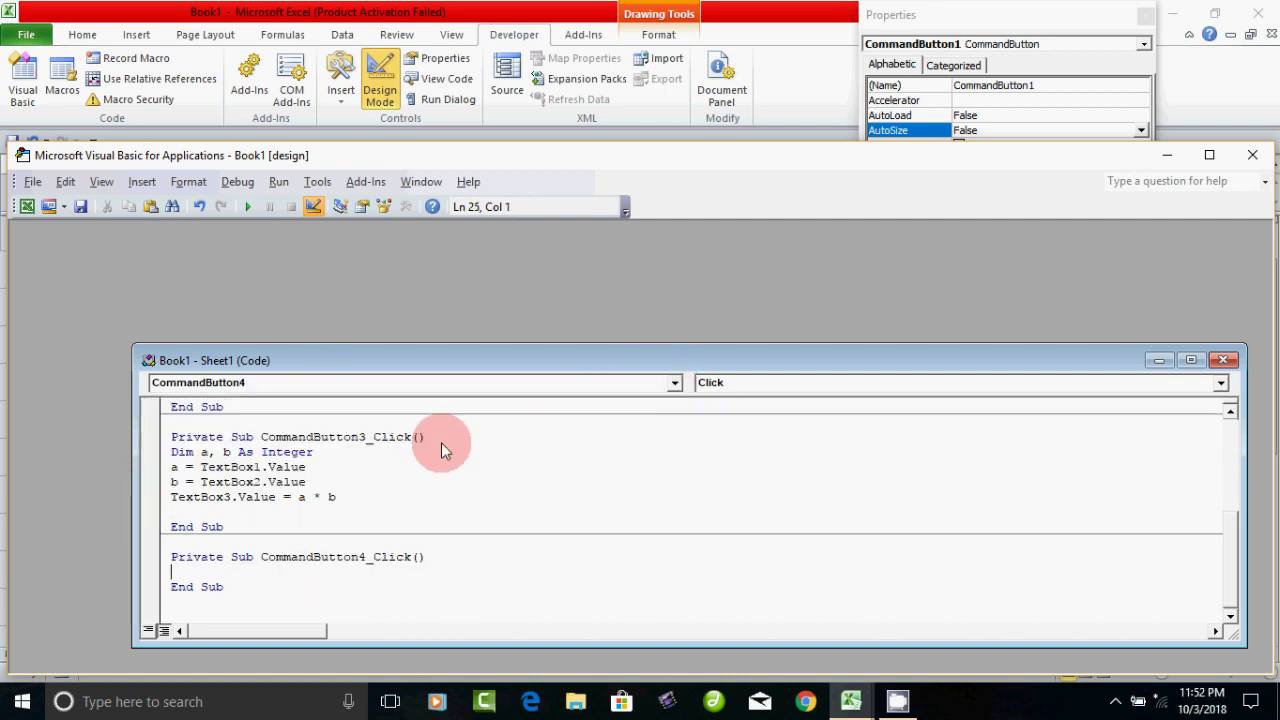
pyautogui.rightClick(195, 568)
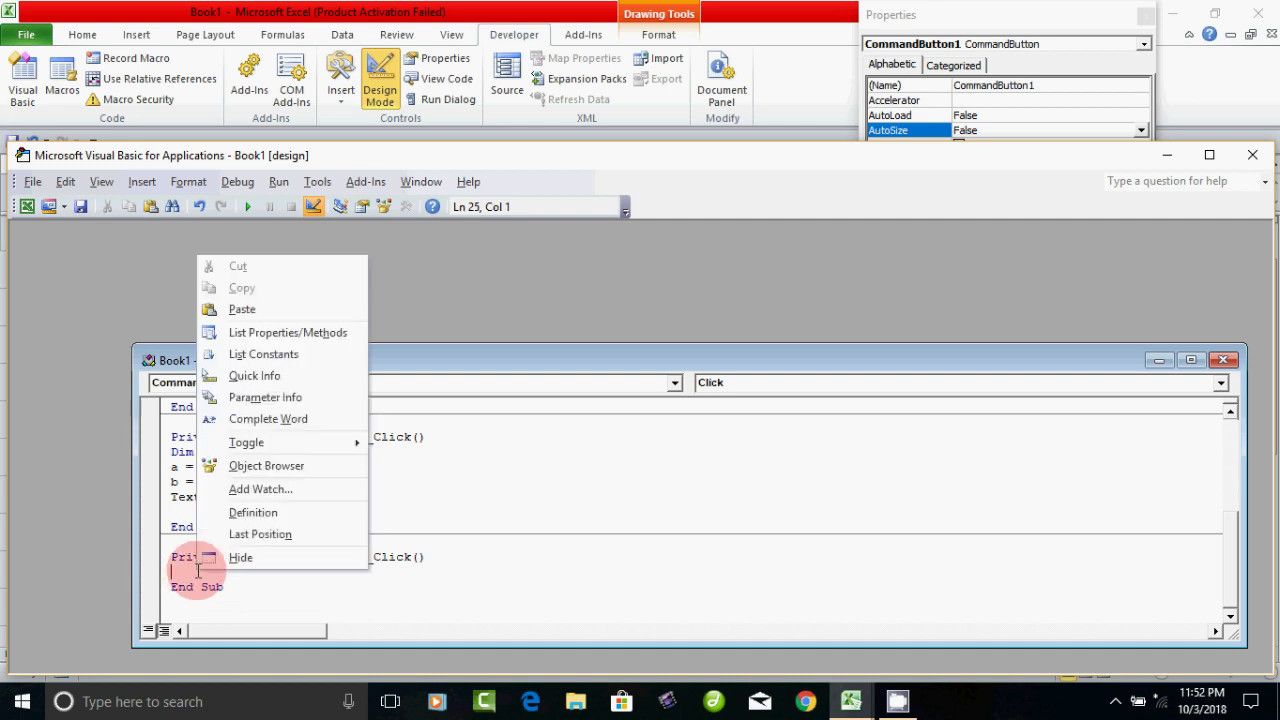
pyautogui.click(242, 310)
pyautogui.doubleClick(316, 587)
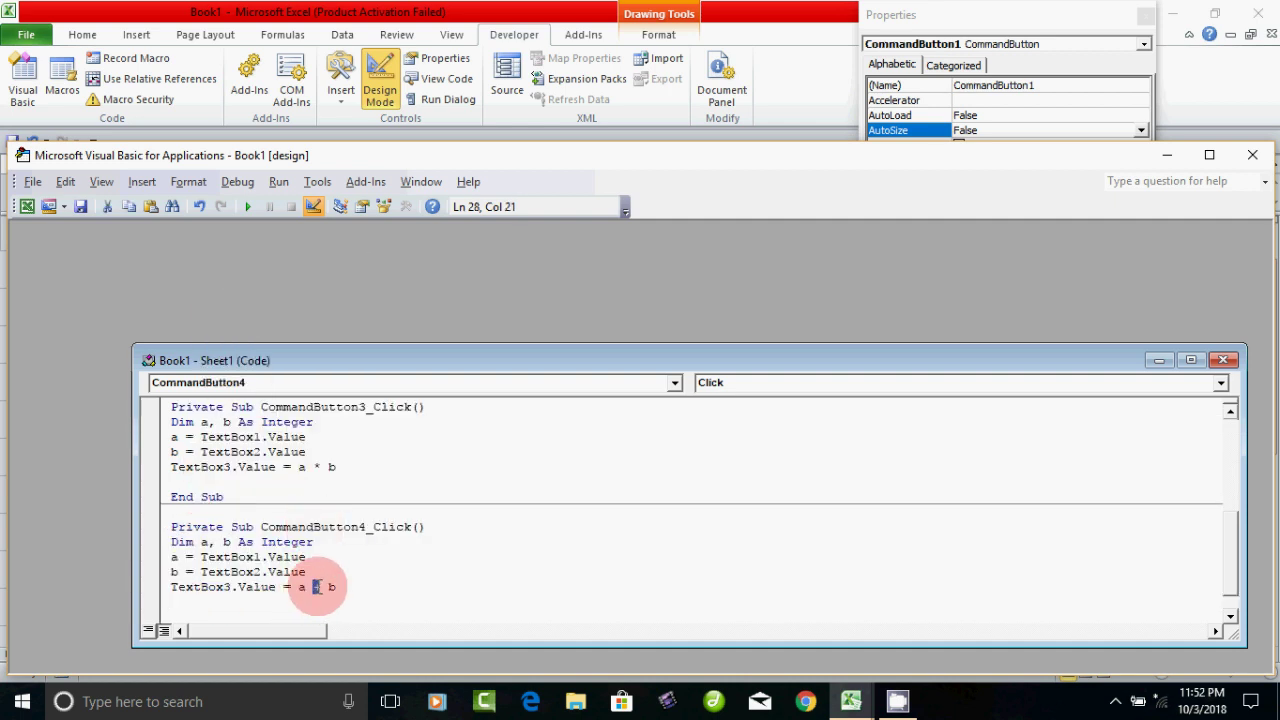
pyautogui.write('/')
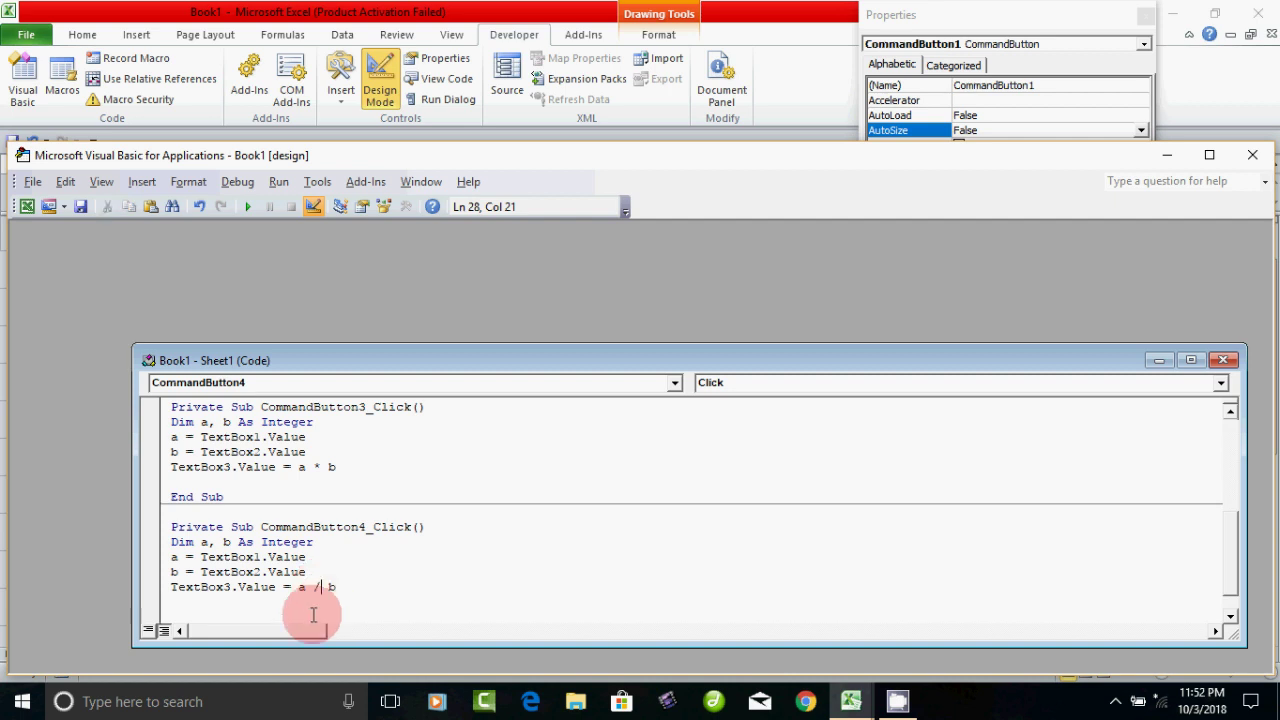
pyautogui.click(311, 617)
pyautogui.click(675, 383)
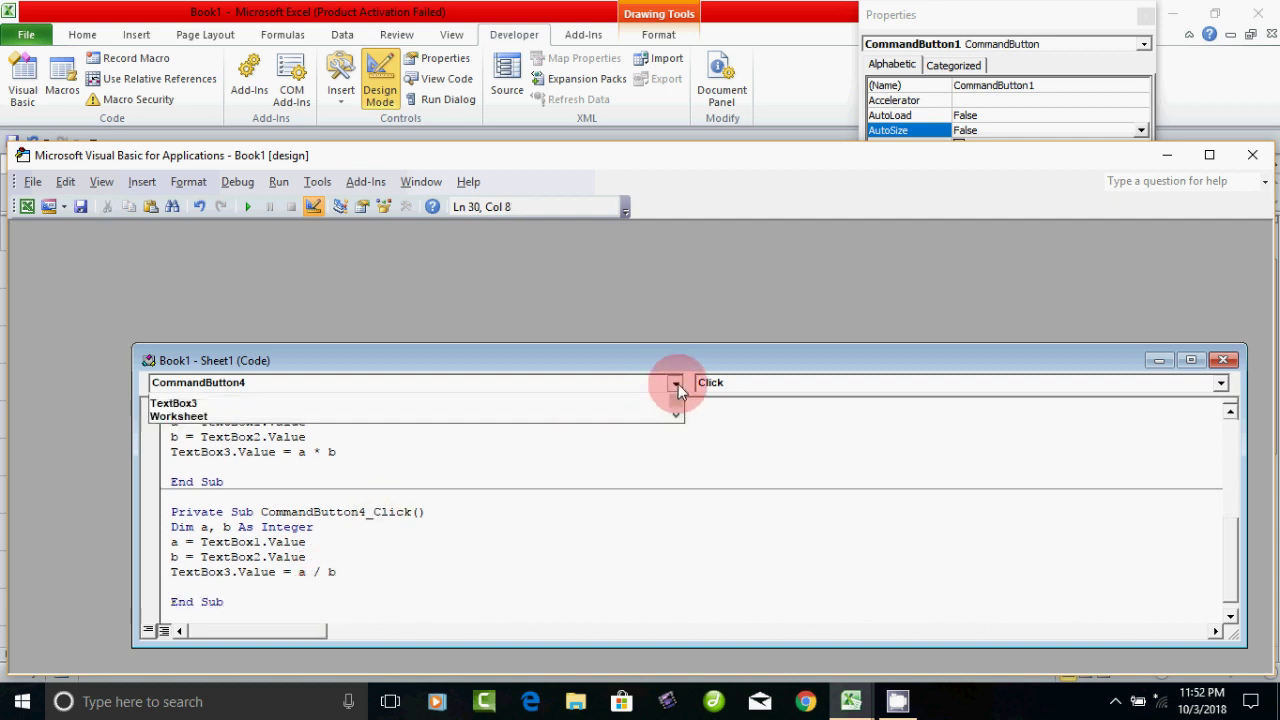
# Create CommandButton5_Click with a = "", b = "" and TextBox3.Value = ""
pyautogui.click(447, 454)
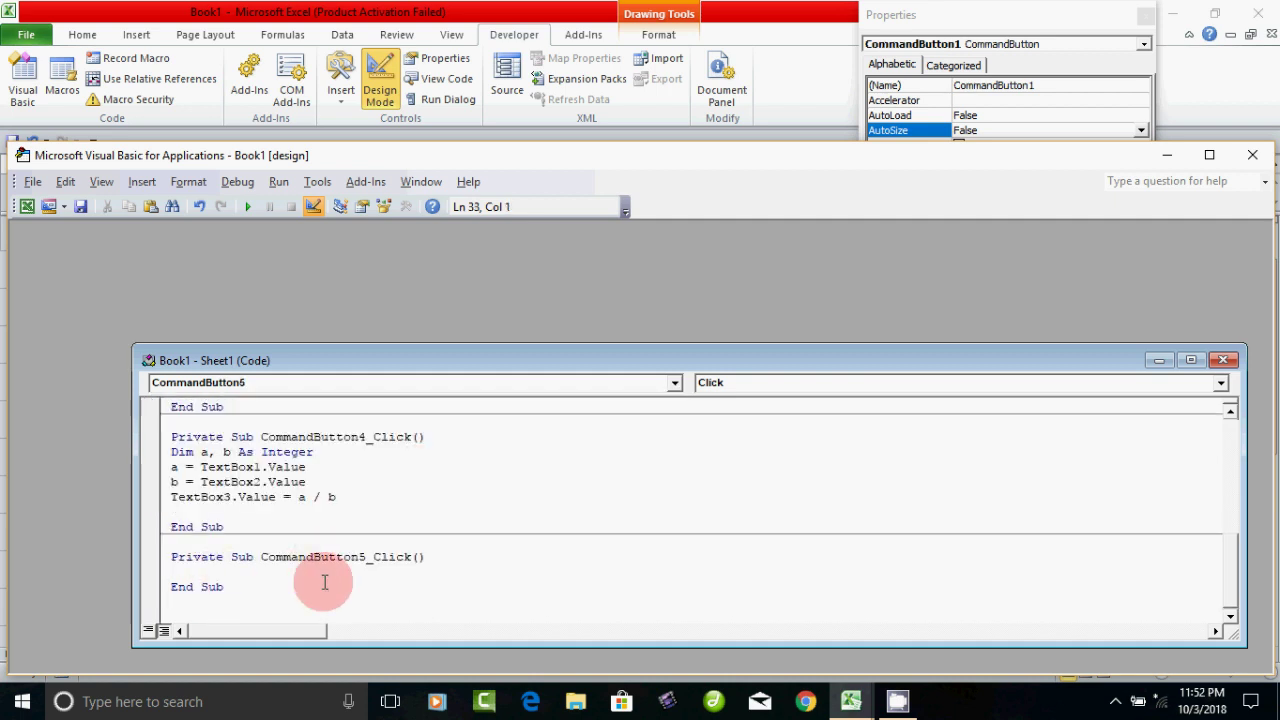
pyautogui.write('te')
pyautogui.press('BackSpace')
pyautogui.press('BackSpace')
pyautogui.write('a = ')
pyautogui.write('""')
pyautogui.press('Return')
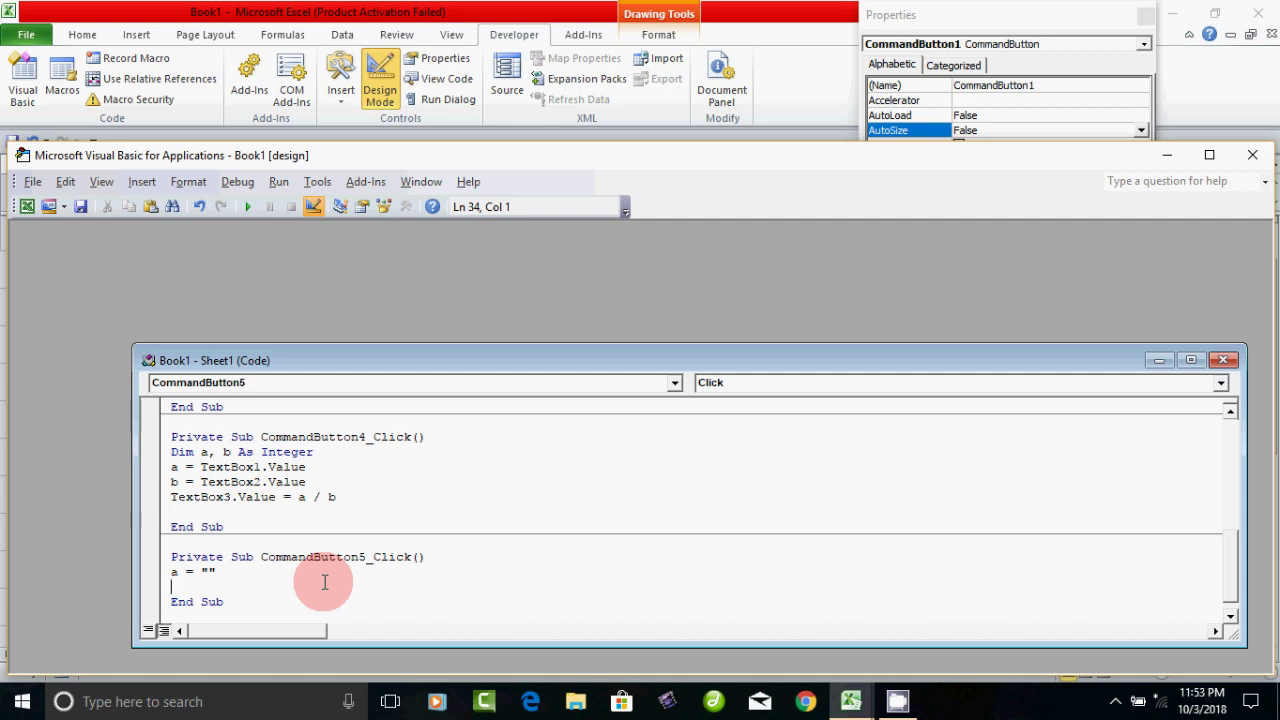
pyautogui.write('b = ""')
pyautogui.press('Return')
pyautogui.write('textbox3.')
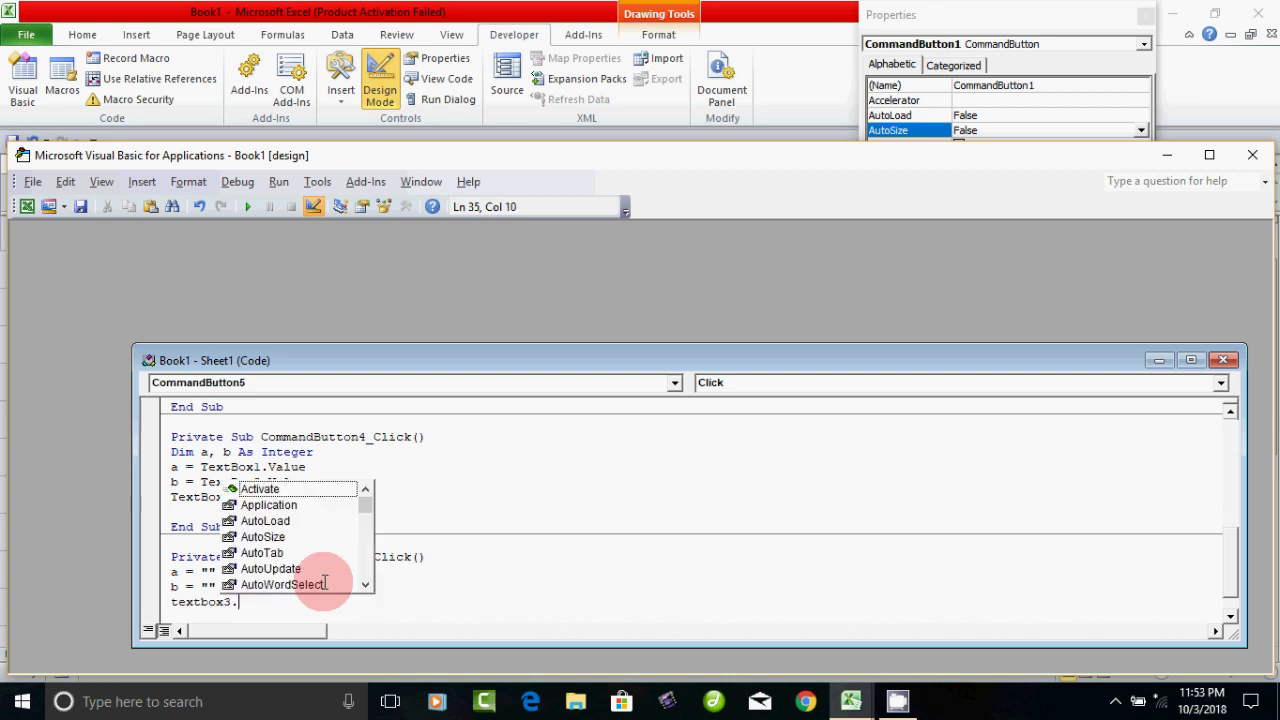
pyautogui.write('value')
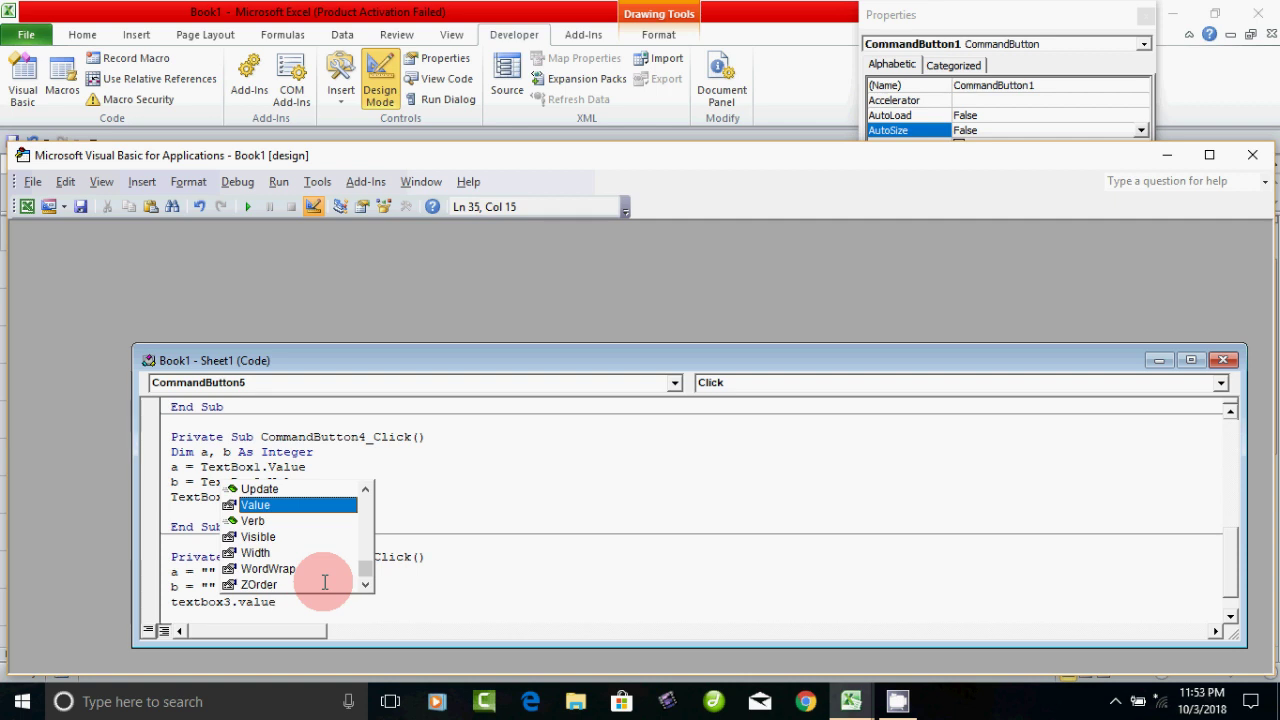
pyautogui.write(' =')
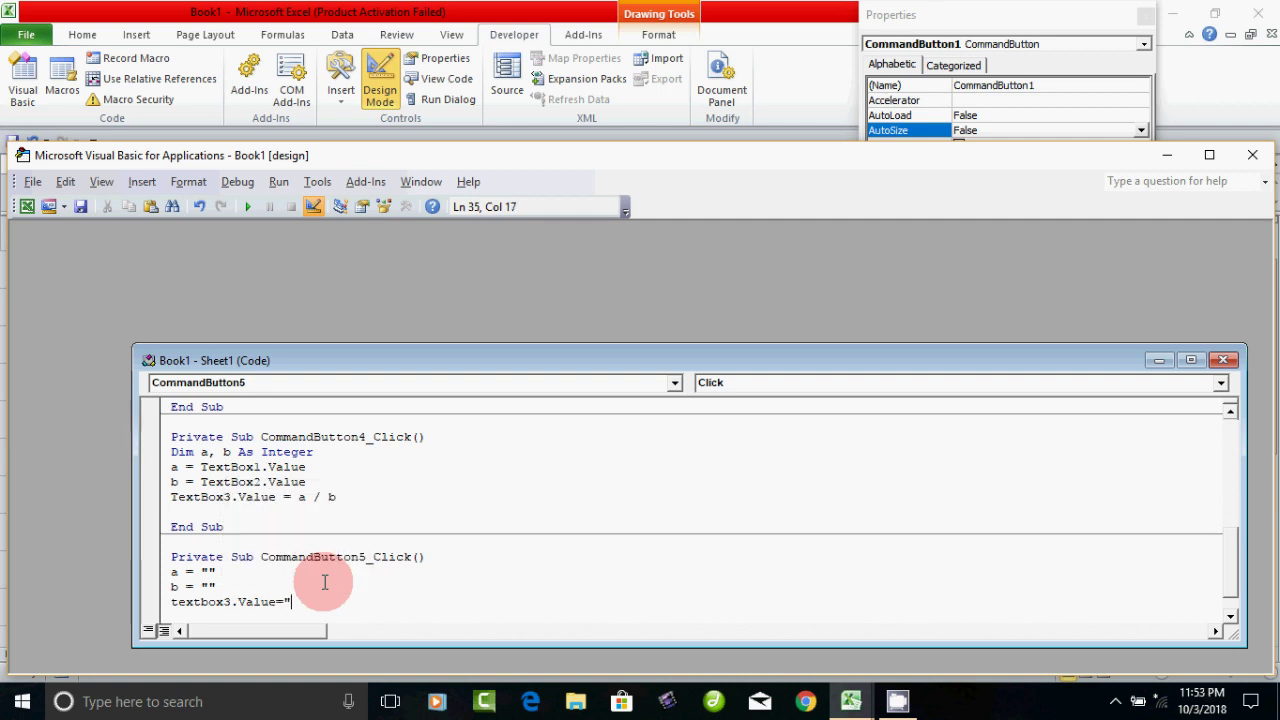
pyautogui.write(' ""')
pyautogui.press('Return')
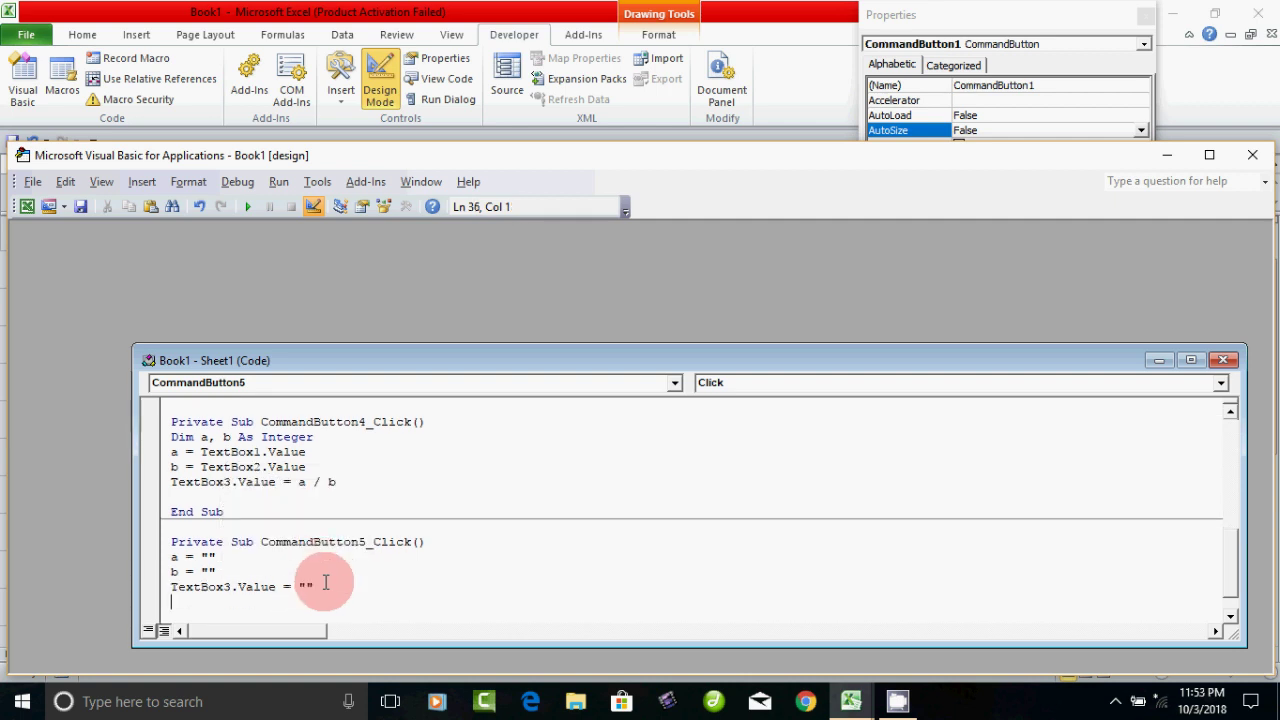
pyautogui.click(185, 598)
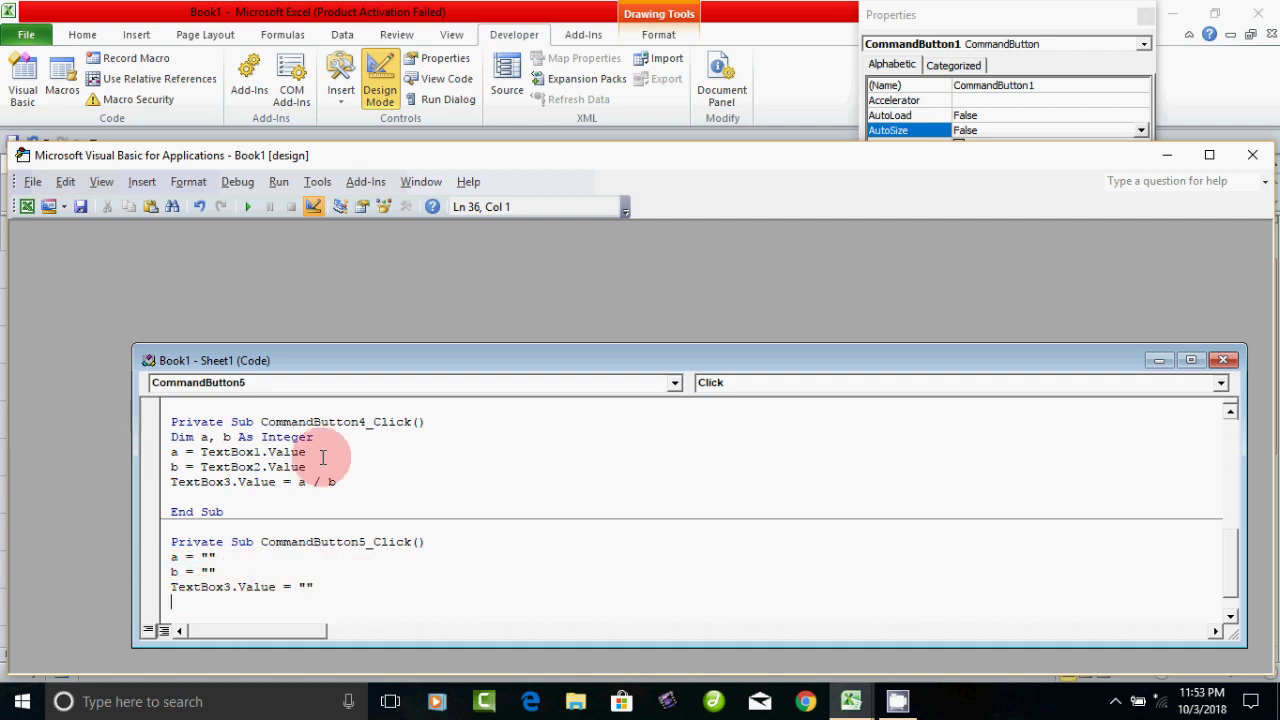
pyautogui.scroll(3, 368, 498)
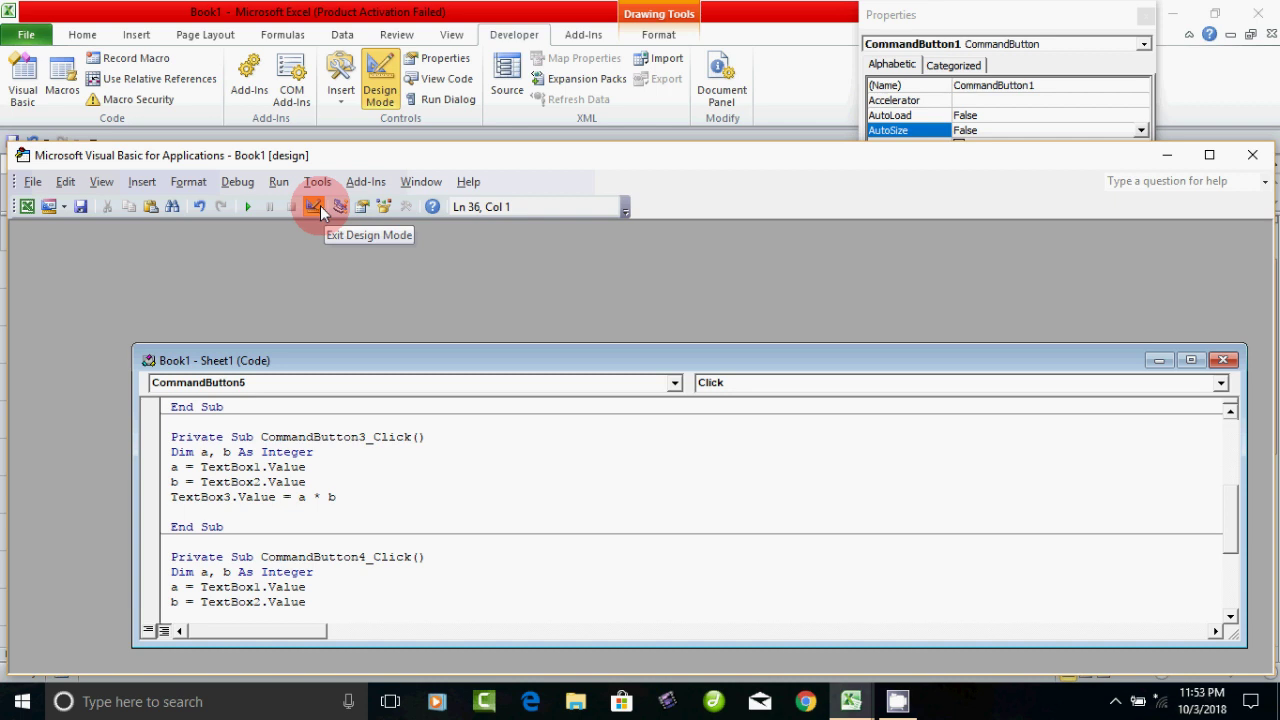
# Back in Excel, turn off Design Mode and enter 10 in both the A and B boxes
pyautogui.click(28, 207)
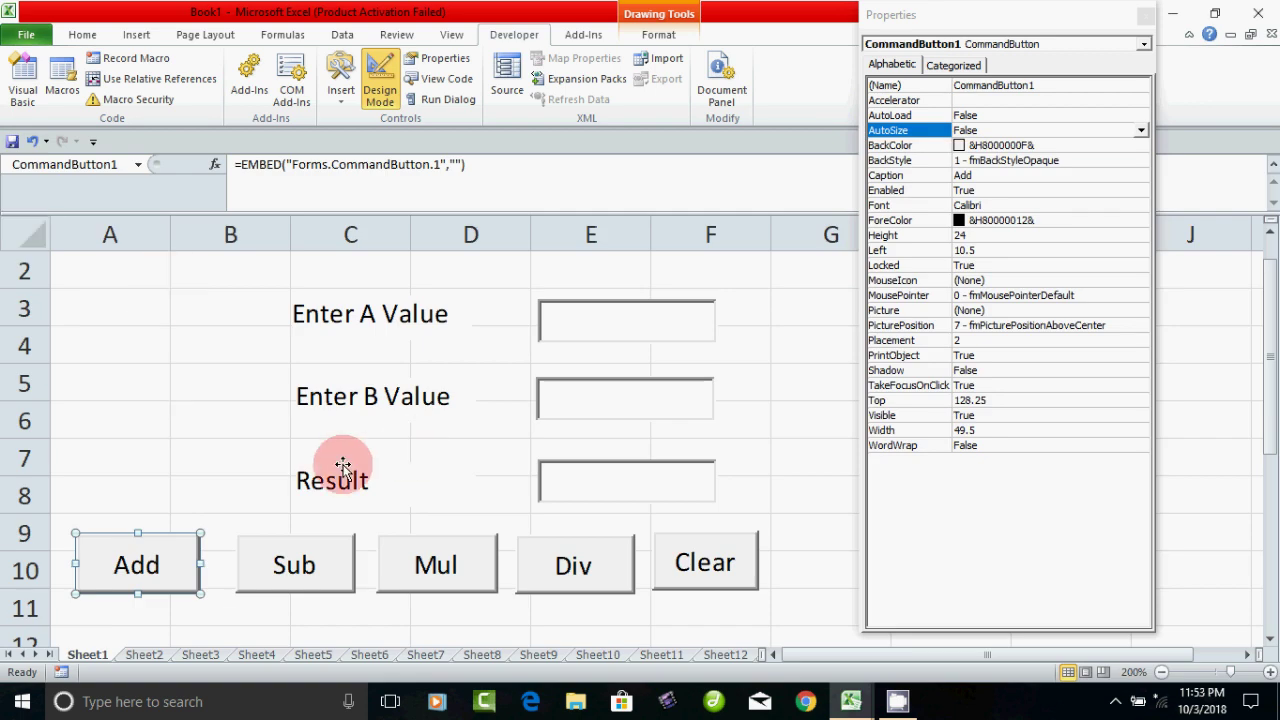
pyautogui.click(385, 92)
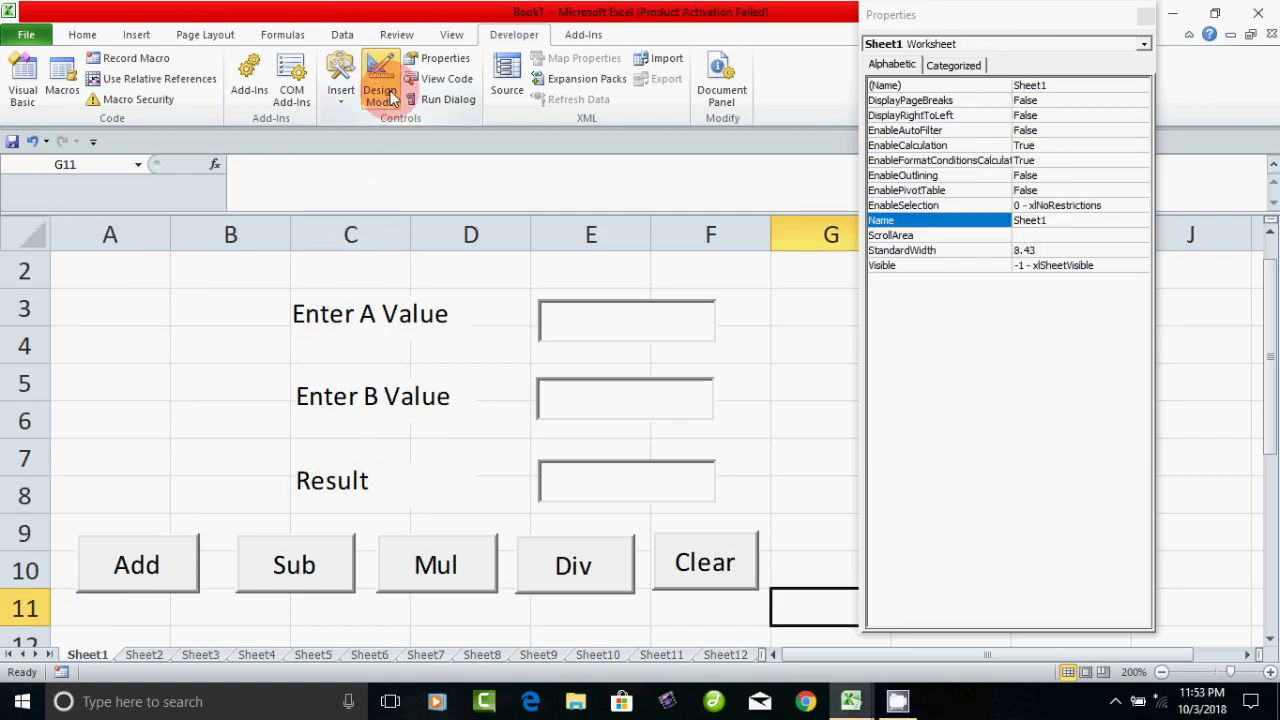
pyautogui.click(573, 332)
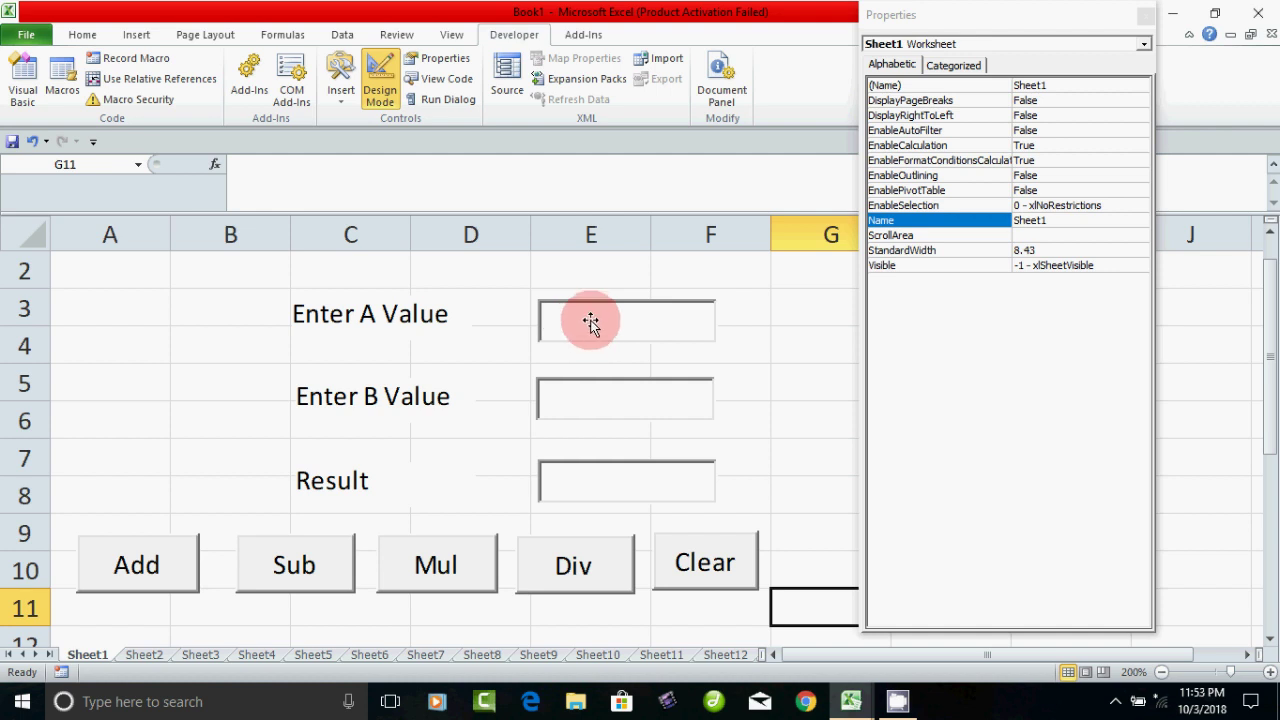
pyautogui.click(591, 322)
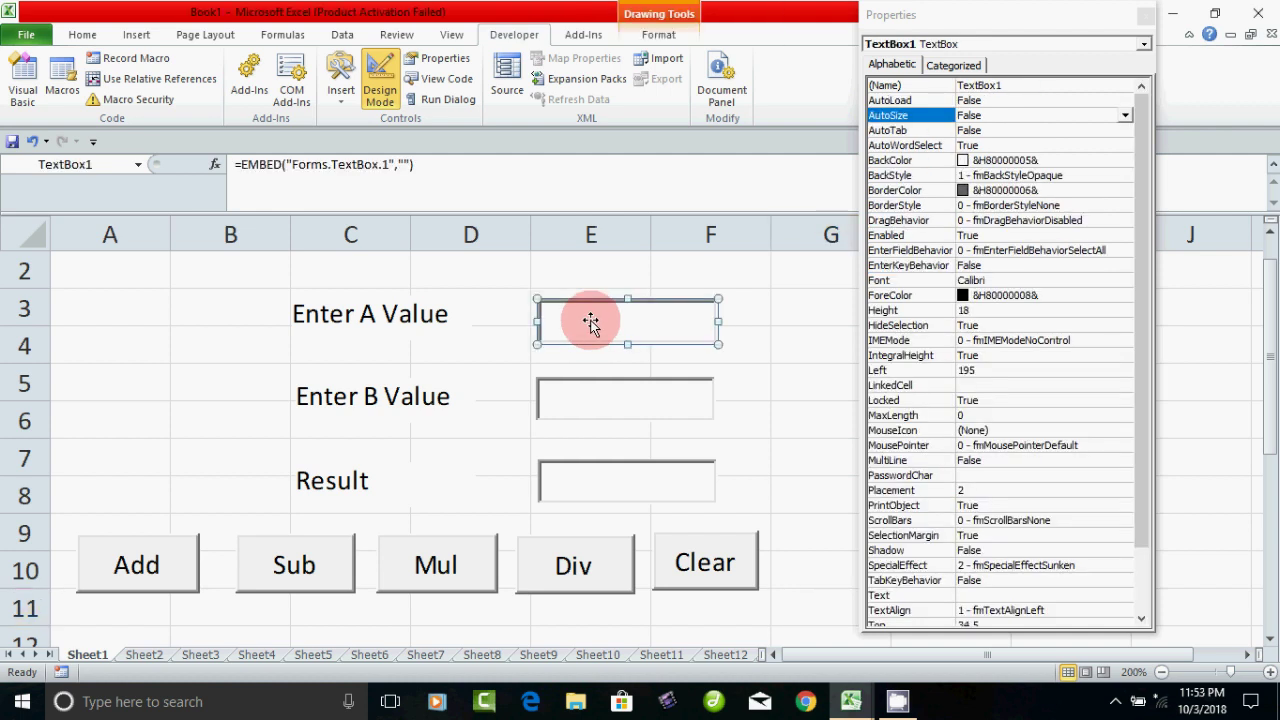
pyautogui.click(380, 90)
pyautogui.click(572, 322)
pyautogui.write('10')
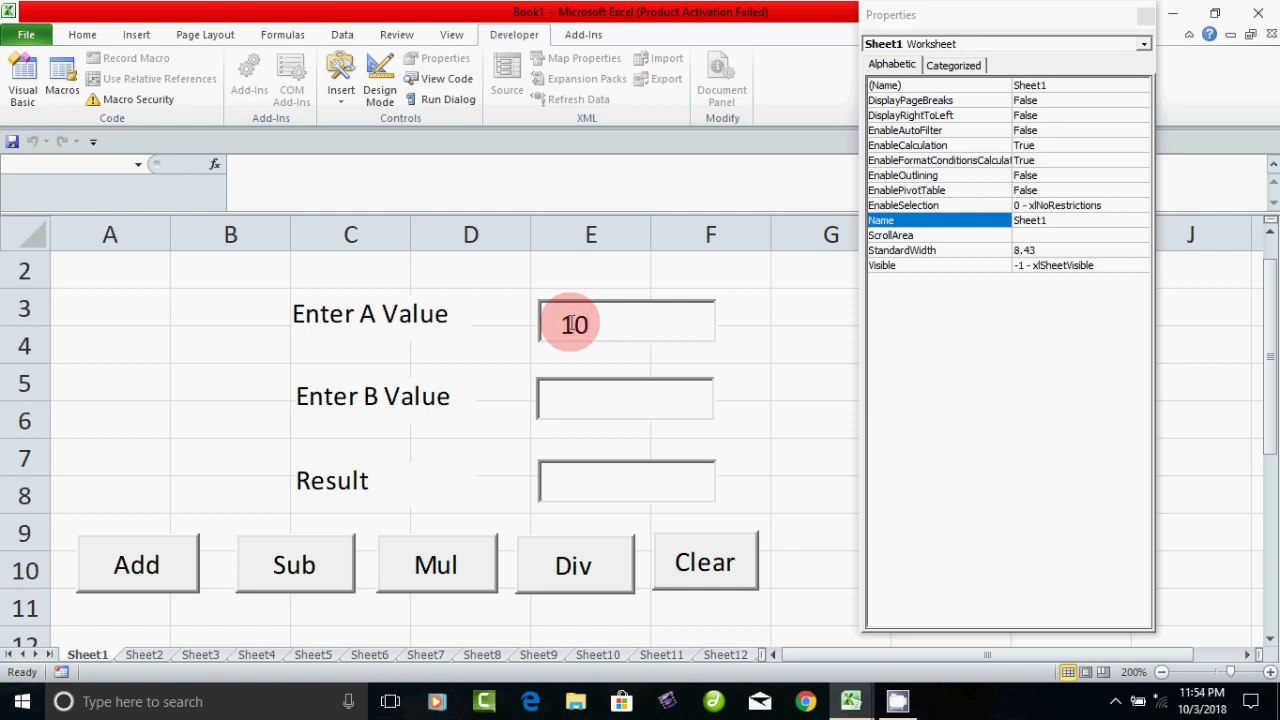
pyautogui.click(596, 398)
pyautogui.write('10')
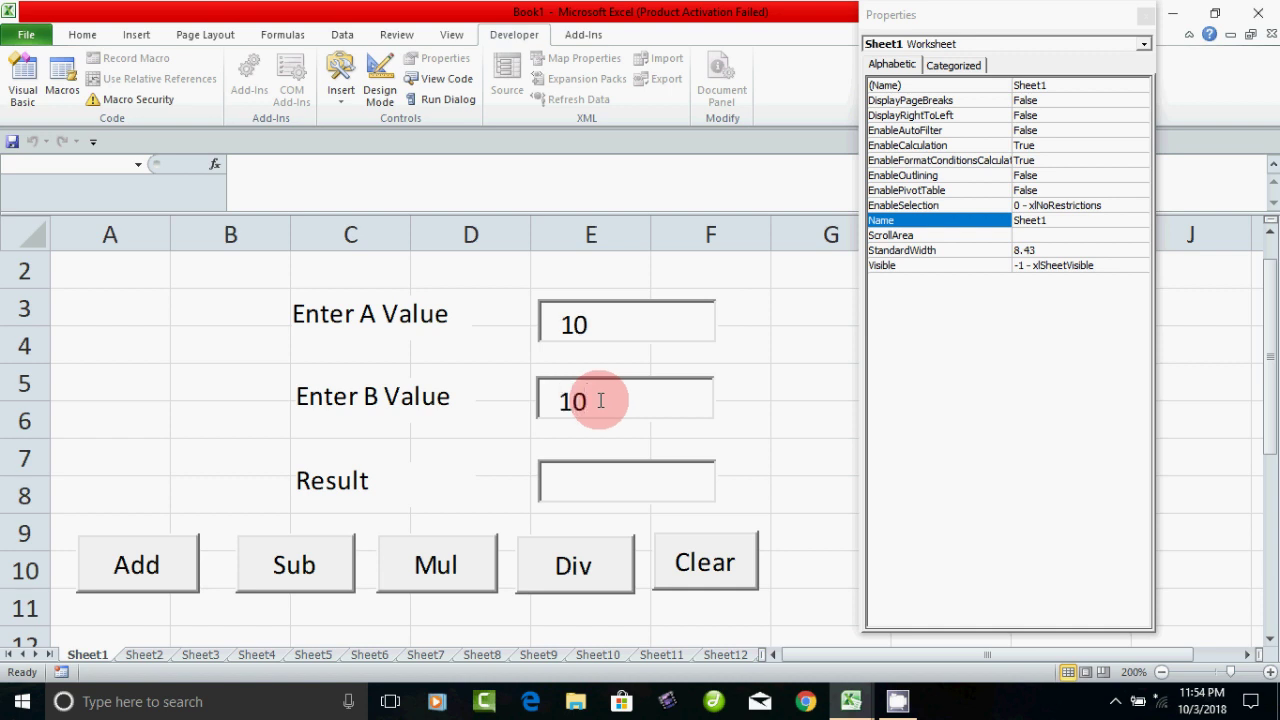
# Test Add, Sub, Mul and Div, getting 20, 0, 100 and 1, then Clear
pyautogui.click(137, 563)
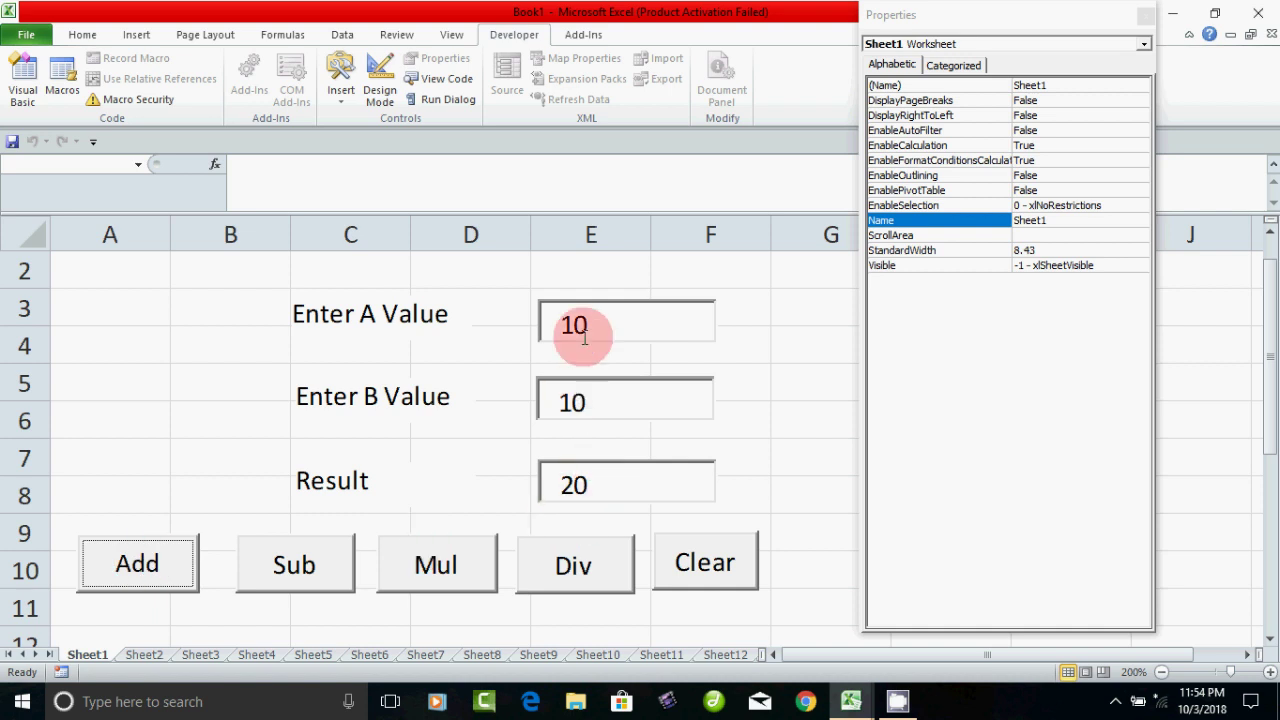
pyautogui.click(303, 565)
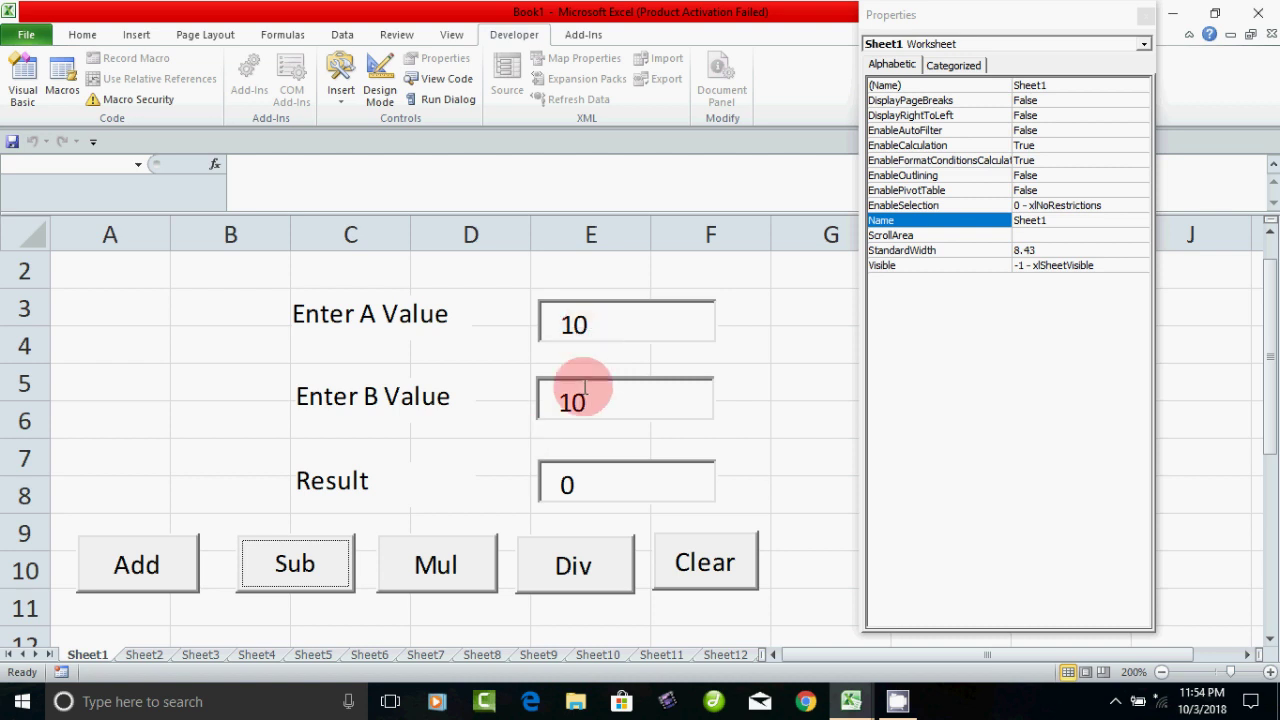
pyautogui.click(440, 565)
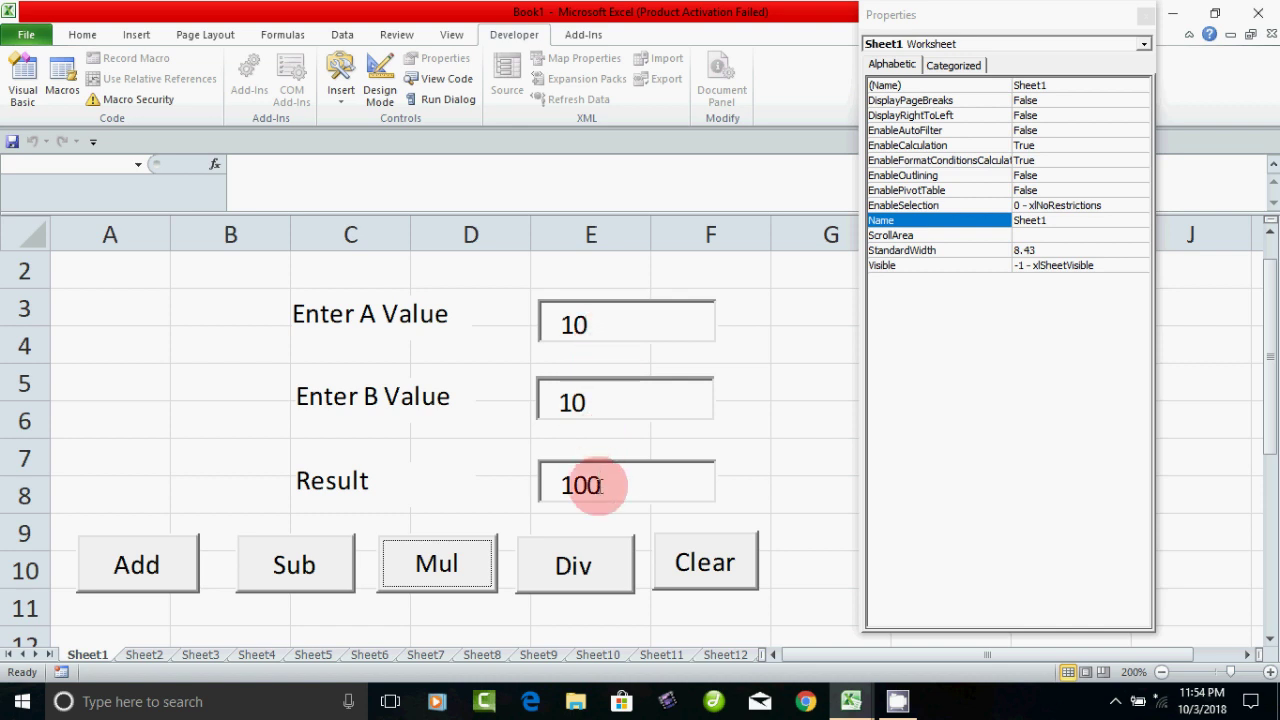
pyautogui.click(577, 566)
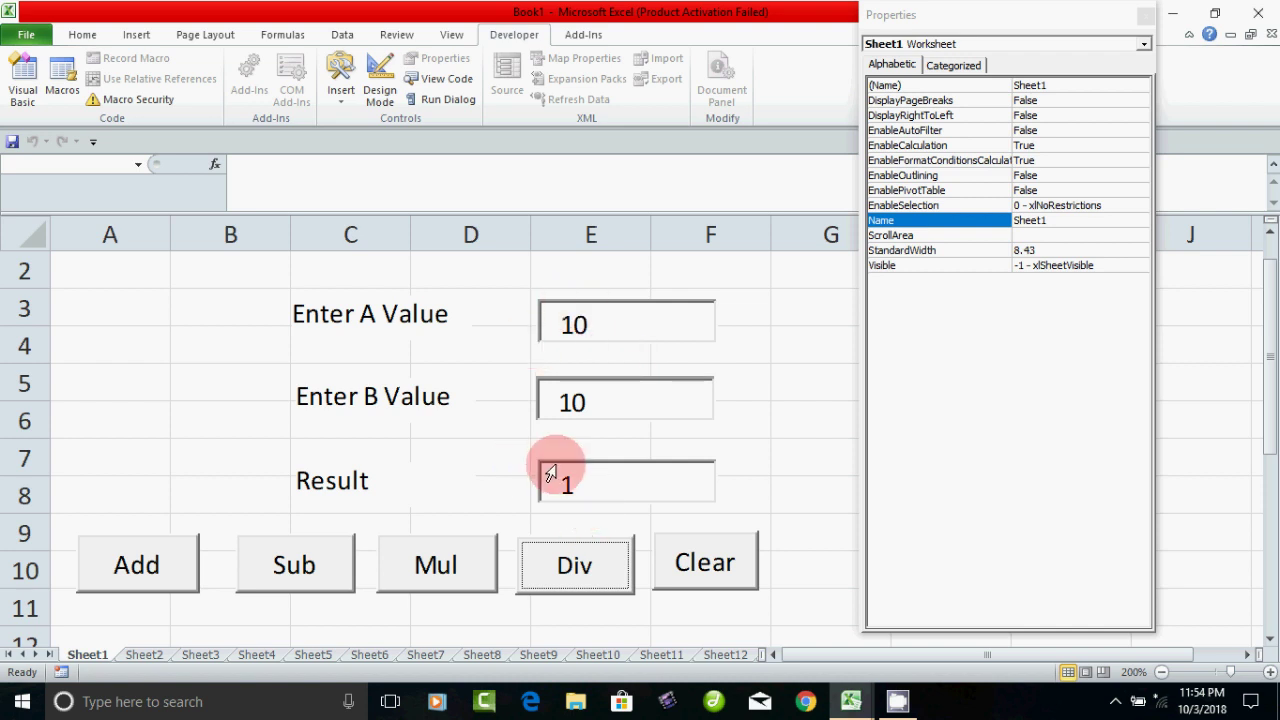
pyautogui.click(701, 566)
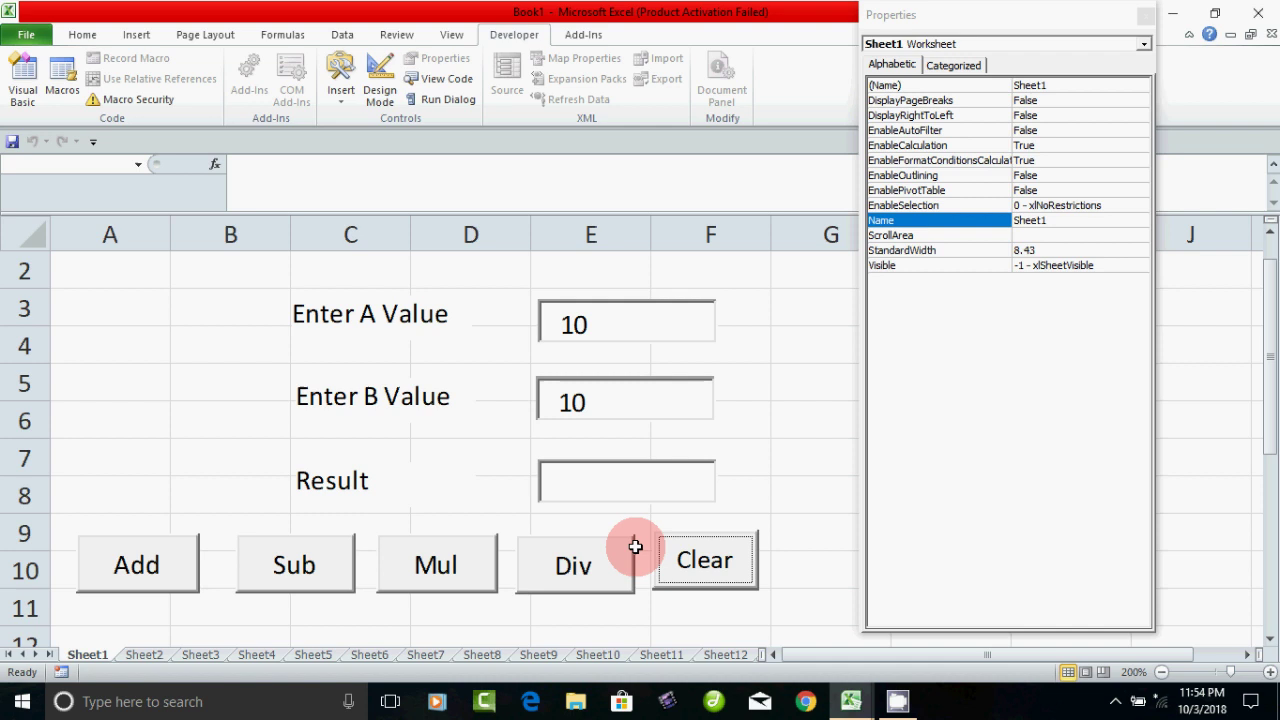
# Recheck Divide and Clear to see whether Clear also empties the A and B boxes
pyautogui.click(596, 325)
pyautogui.click(608, 392)
pyautogui.click(611, 407)
pyautogui.click(704, 562)
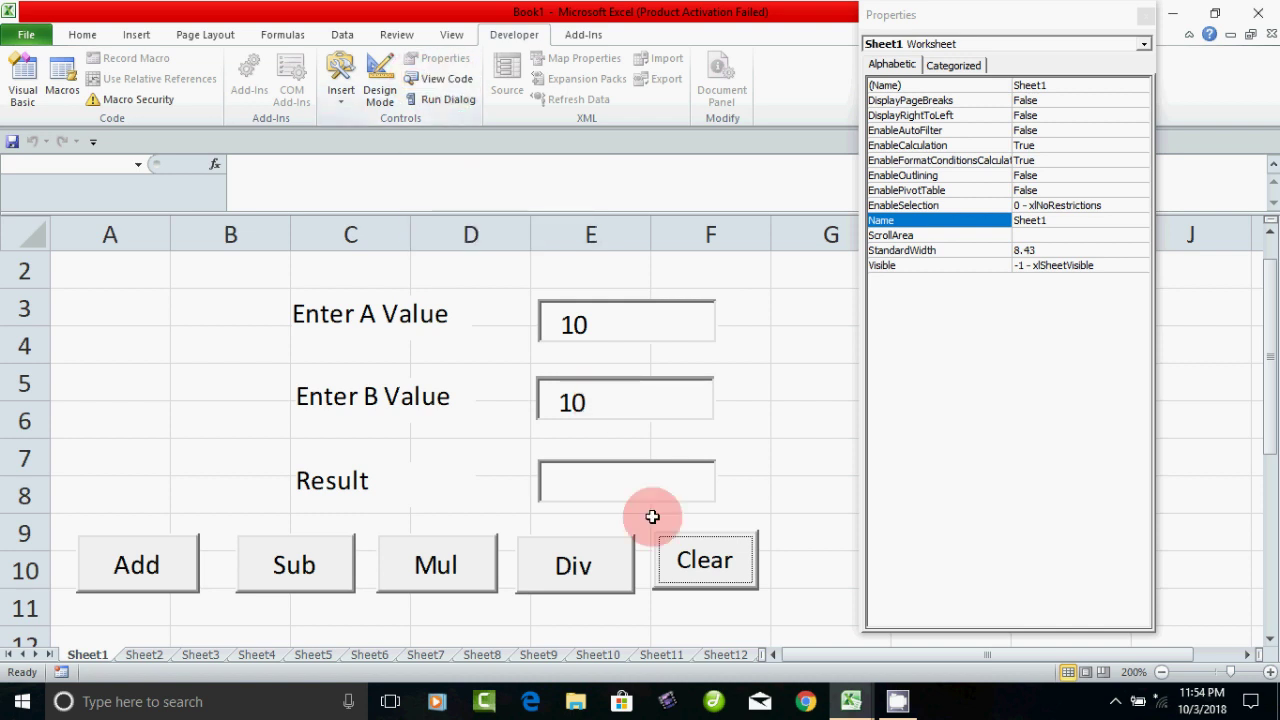
pyautogui.click(571, 484)
pyautogui.click(555, 572)
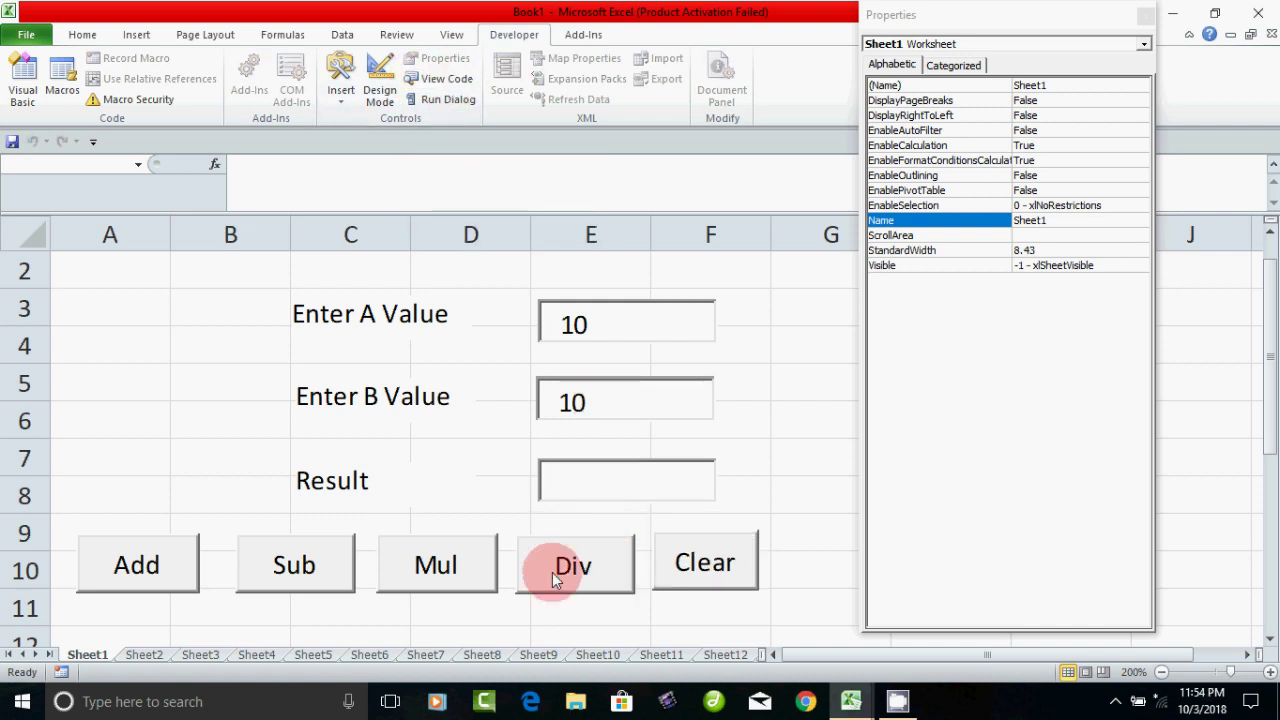
pyautogui.click(570, 487)
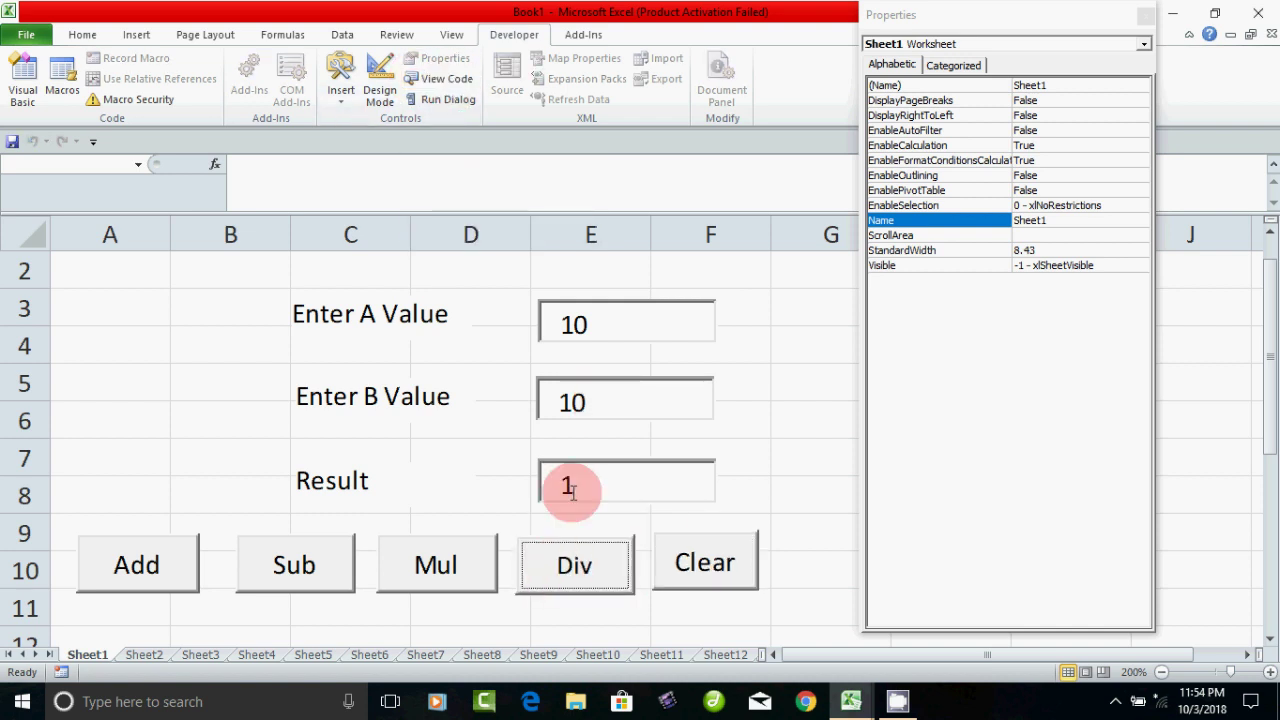
pyautogui.click(690, 560)
pyautogui.click(591, 321)
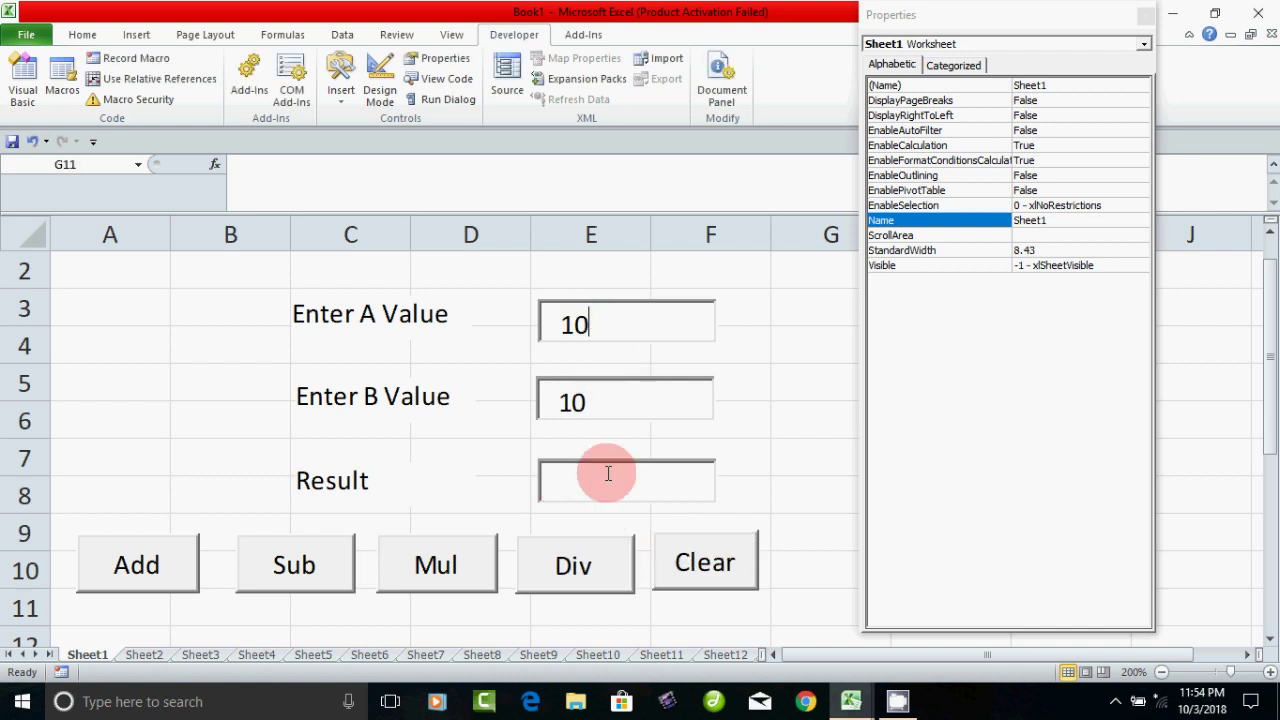
pyautogui.click(575, 418)
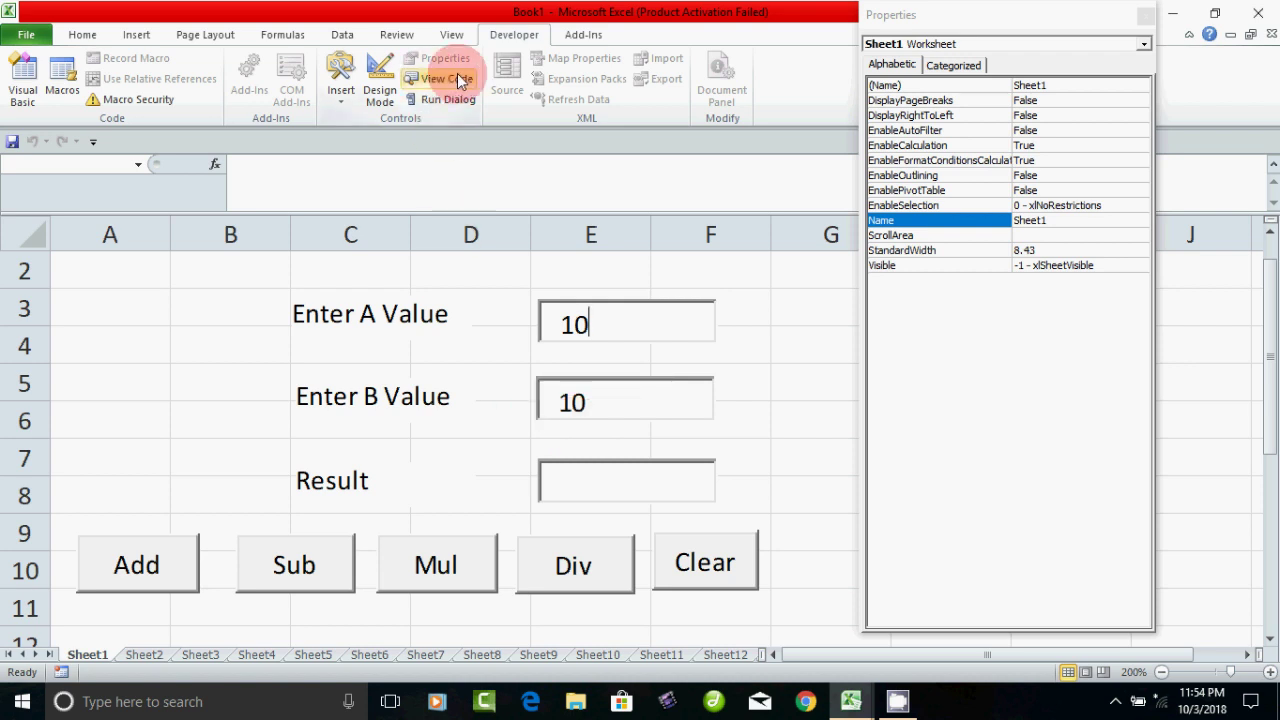
pyautogui.click(670, 556)
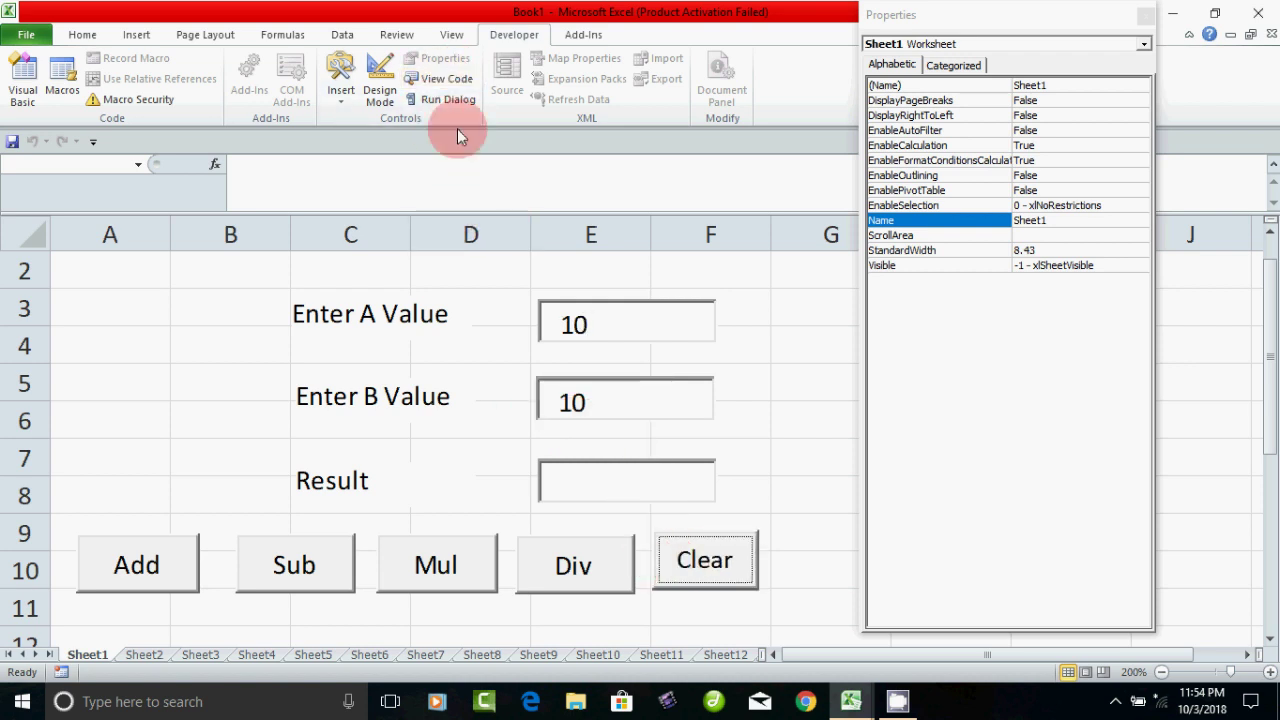
pyautogui.click(452, 82)
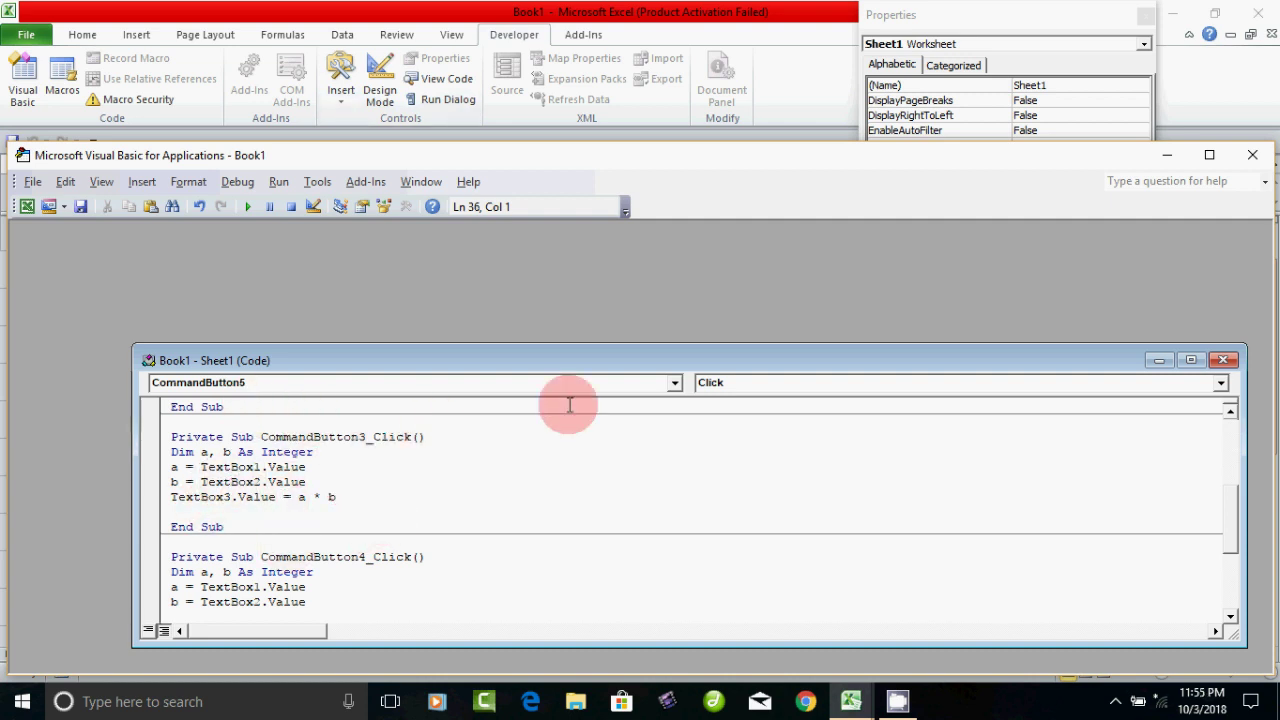
# Go to CommandButton5_Click and delete the a and b clearing lines
pyautogui.click(675, 382)
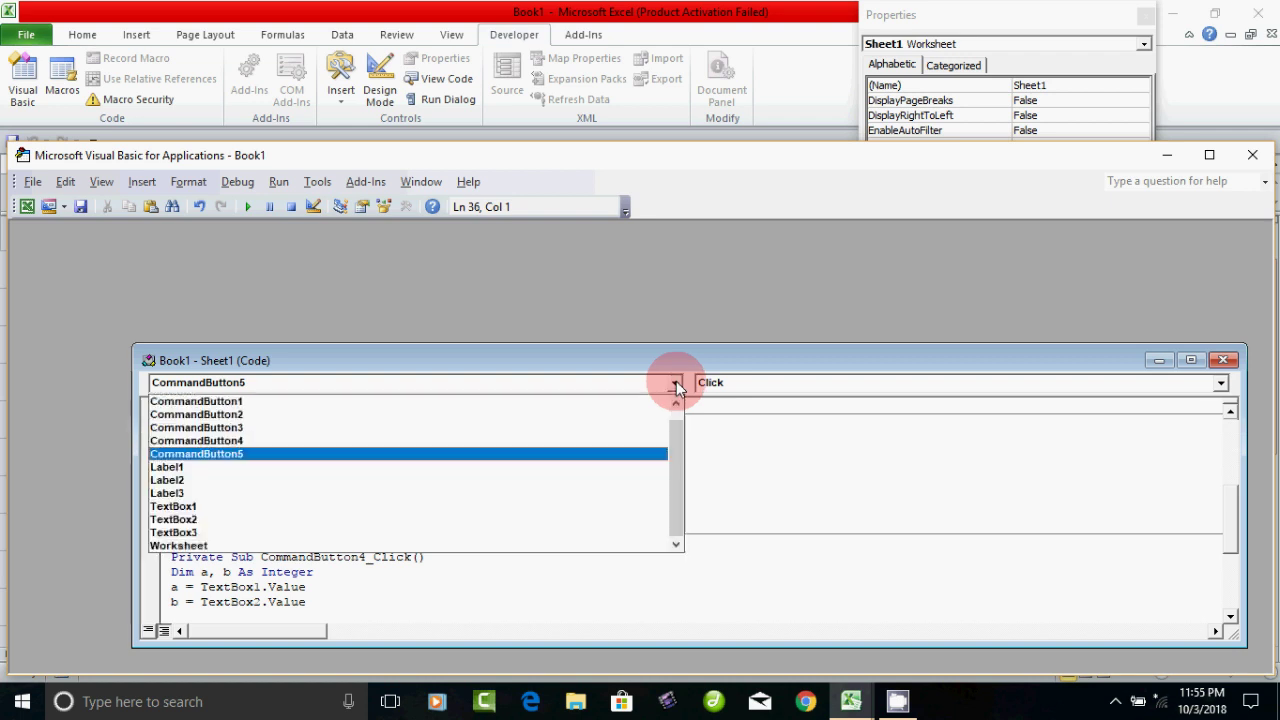
pyautogui.click(365, 456)
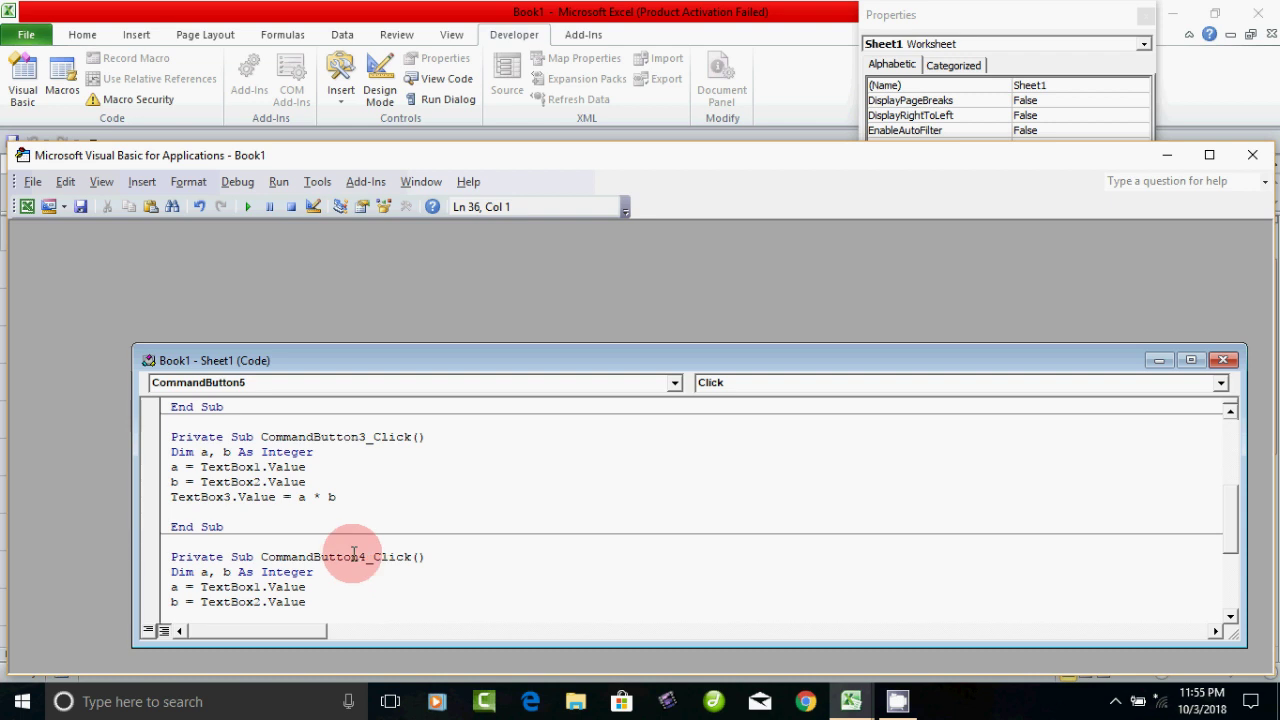
pyautogui.click(1230, 616)
pyautogui.click(1231, 617)
pyautogui.click(1231, 617)
pyautogui.click(1231, 617)
pyautogui.click(1231, 617)
pyautogui.click(1231, 617)
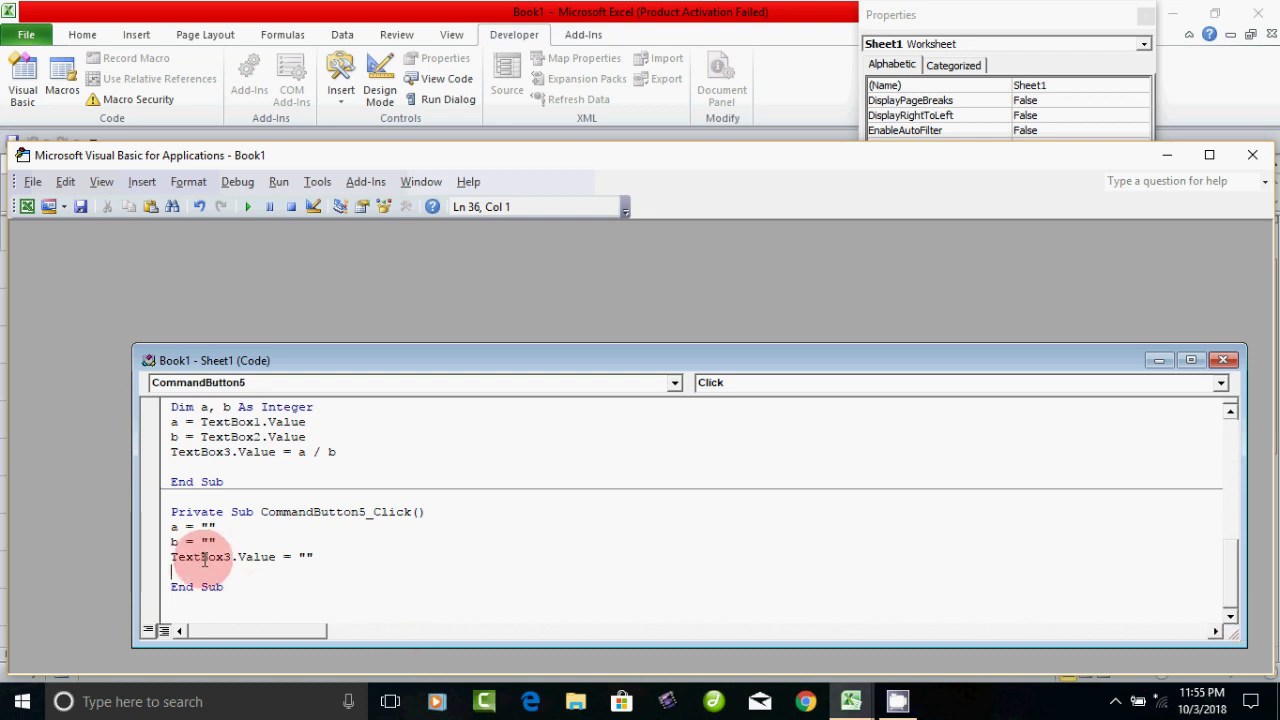
pyautogui.moveTo(172, 527); pyautogui.dragTo(252, 552)
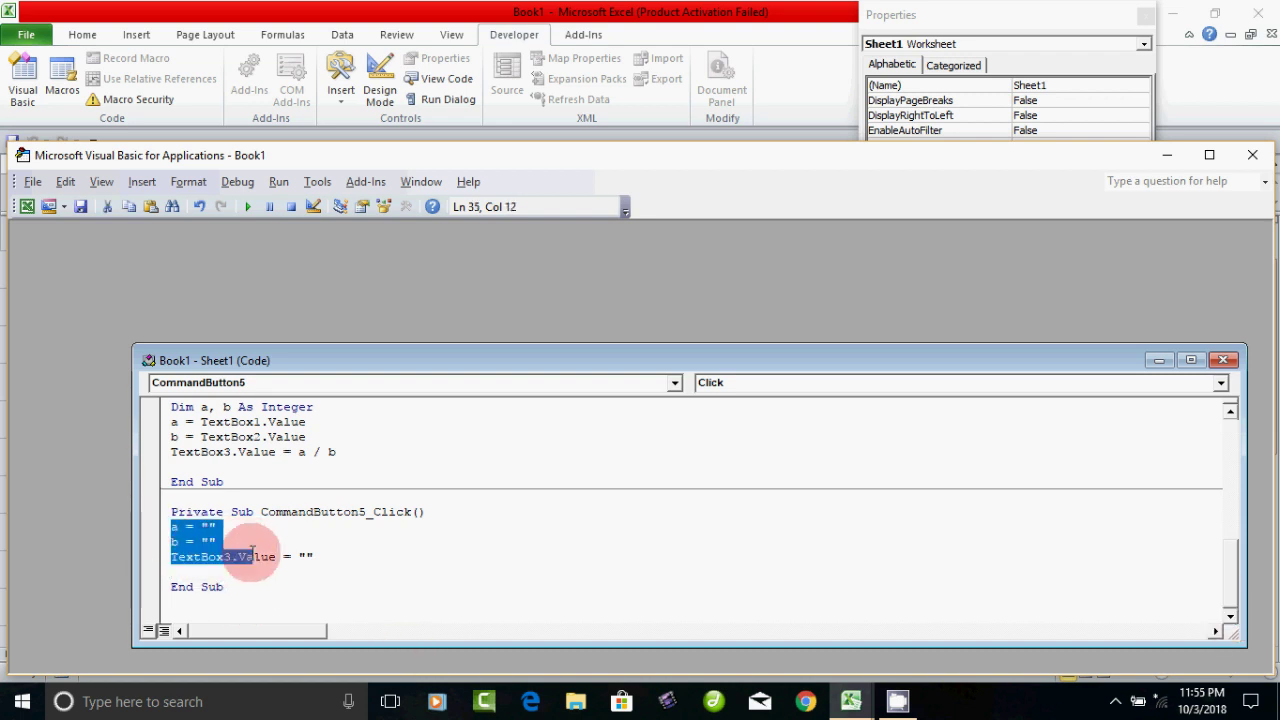
pyautogui.press('Delete')
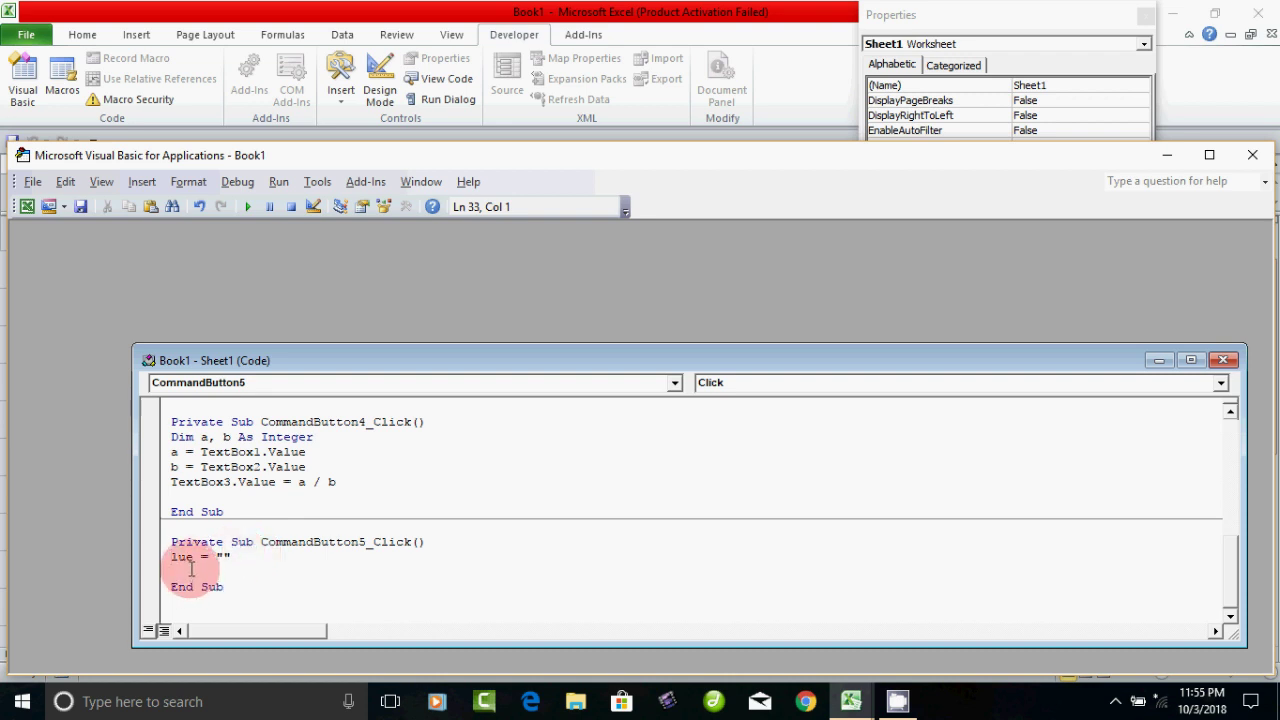
# Write TextBox1.Value = "", TextBox2.Value = "" and TextBox3.Value = "" in the Clear routine
pyautogui.moveTo(172, 558); pyautogui.dragTo(337, 560)
pyautogui.write('text')
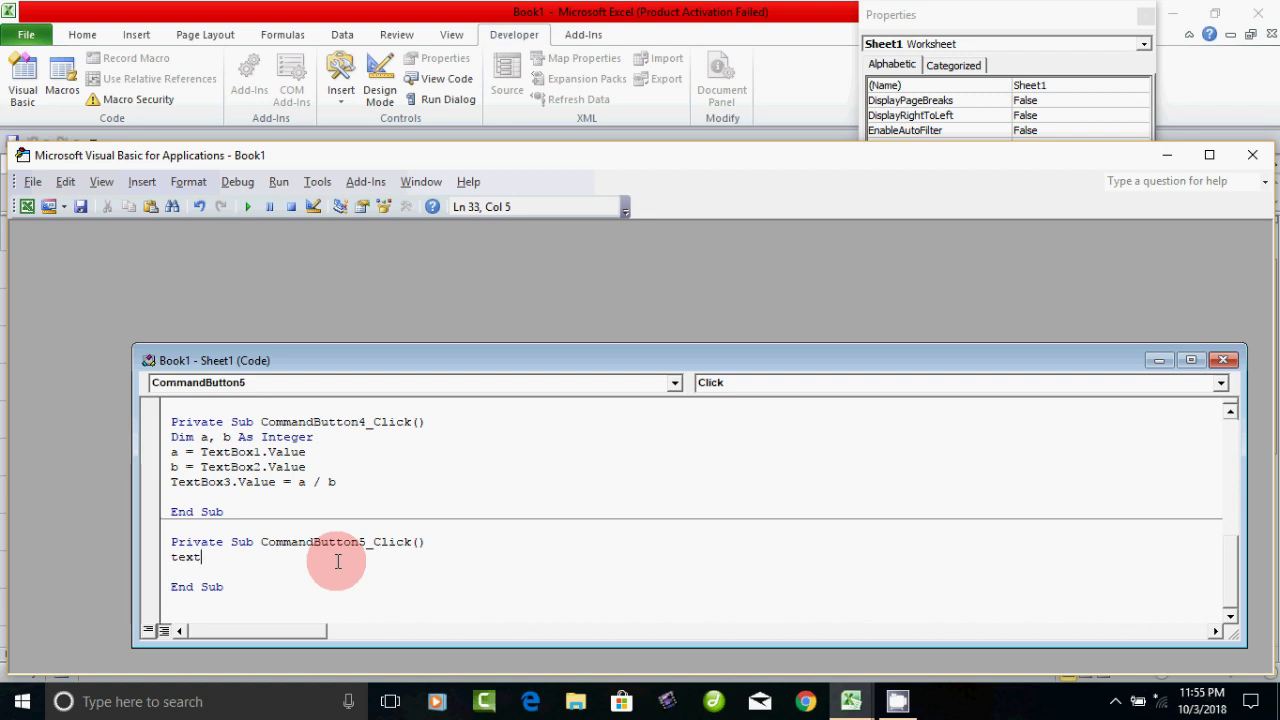
pyautogui.write('.value=')
pyautogui.write('"')
pyautogui.press('Return')
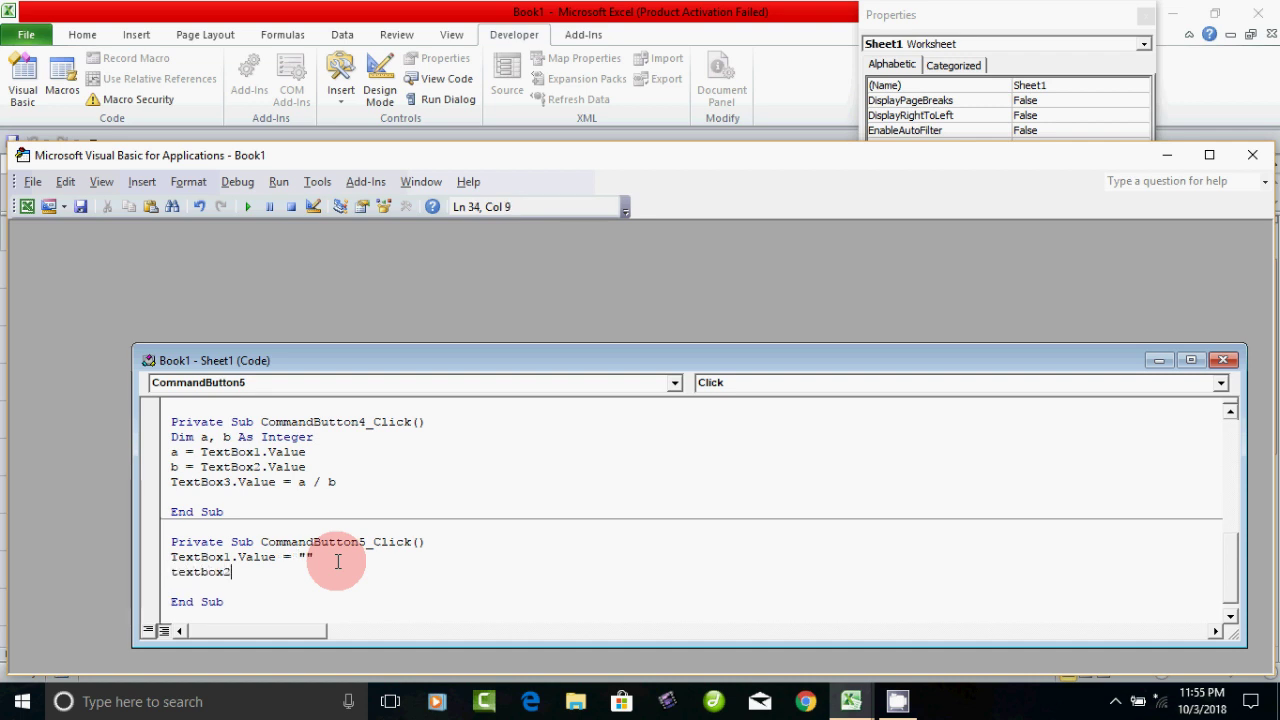
pyautogui.write('.value')
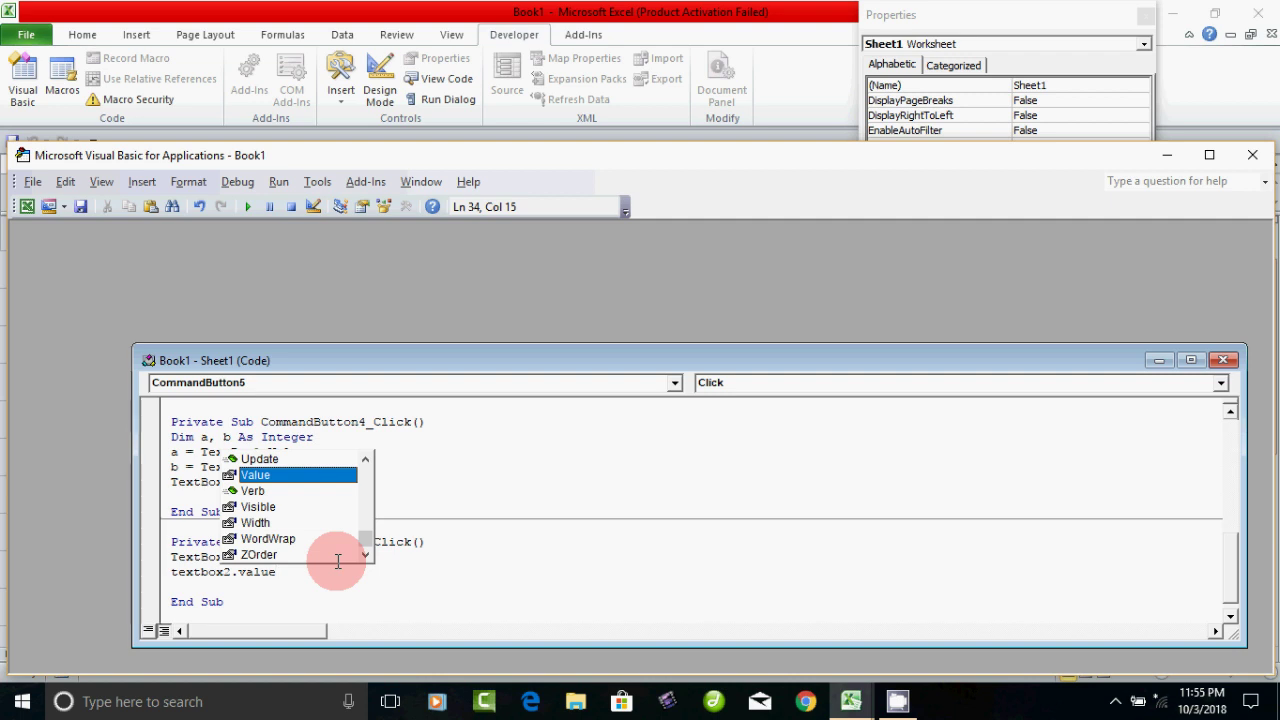
pyautogui.write('="')
pyautogui.press('Return')
pyautogui.write('textbox3')
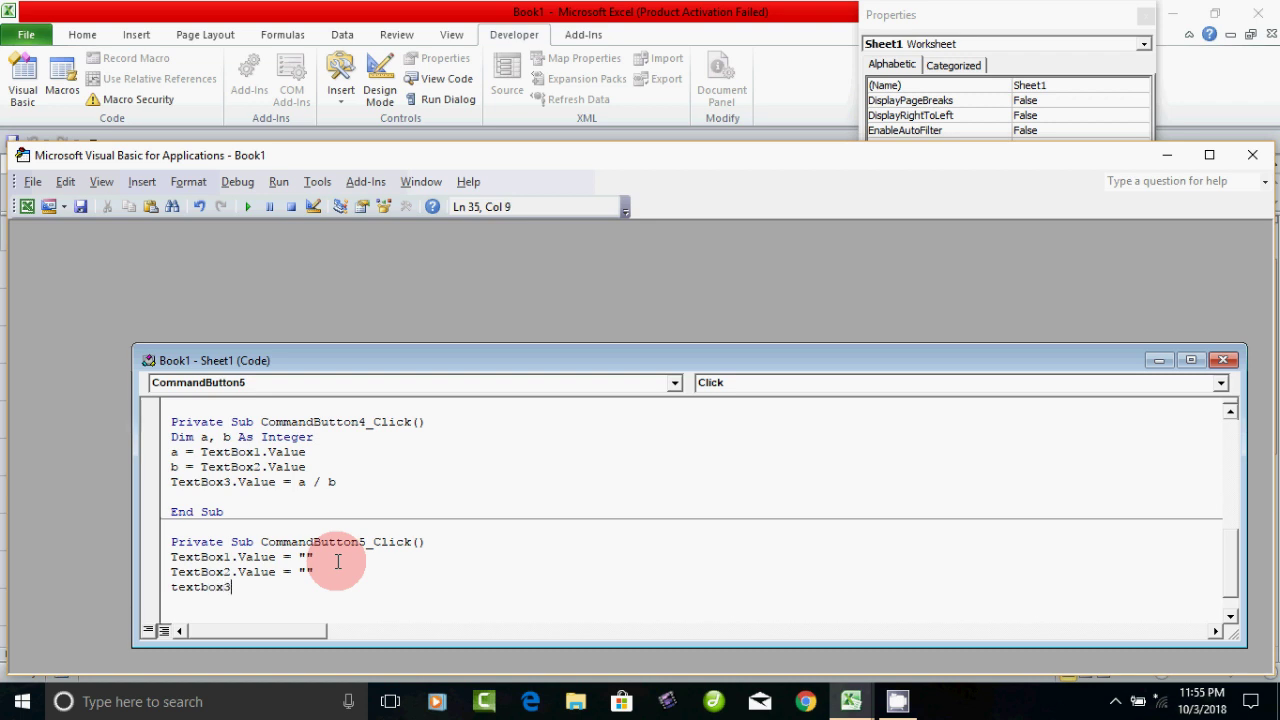
pyautogui.write('.')
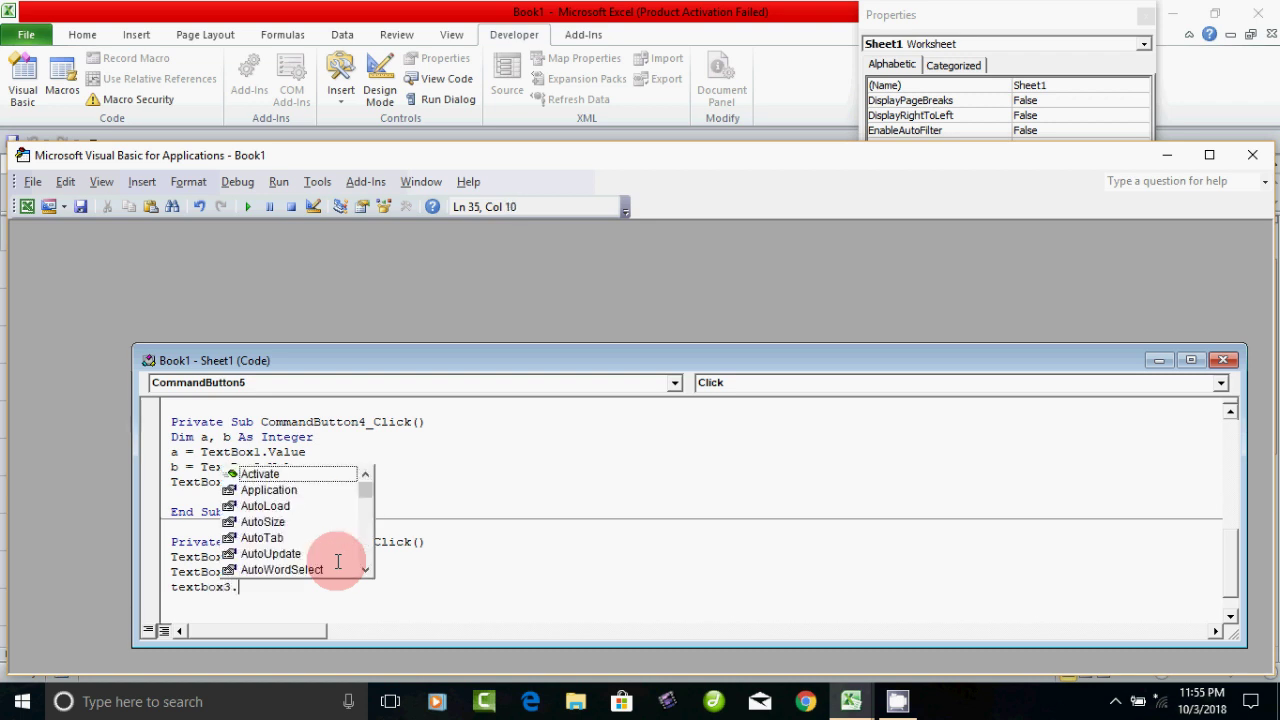
pyautogui.write('text')
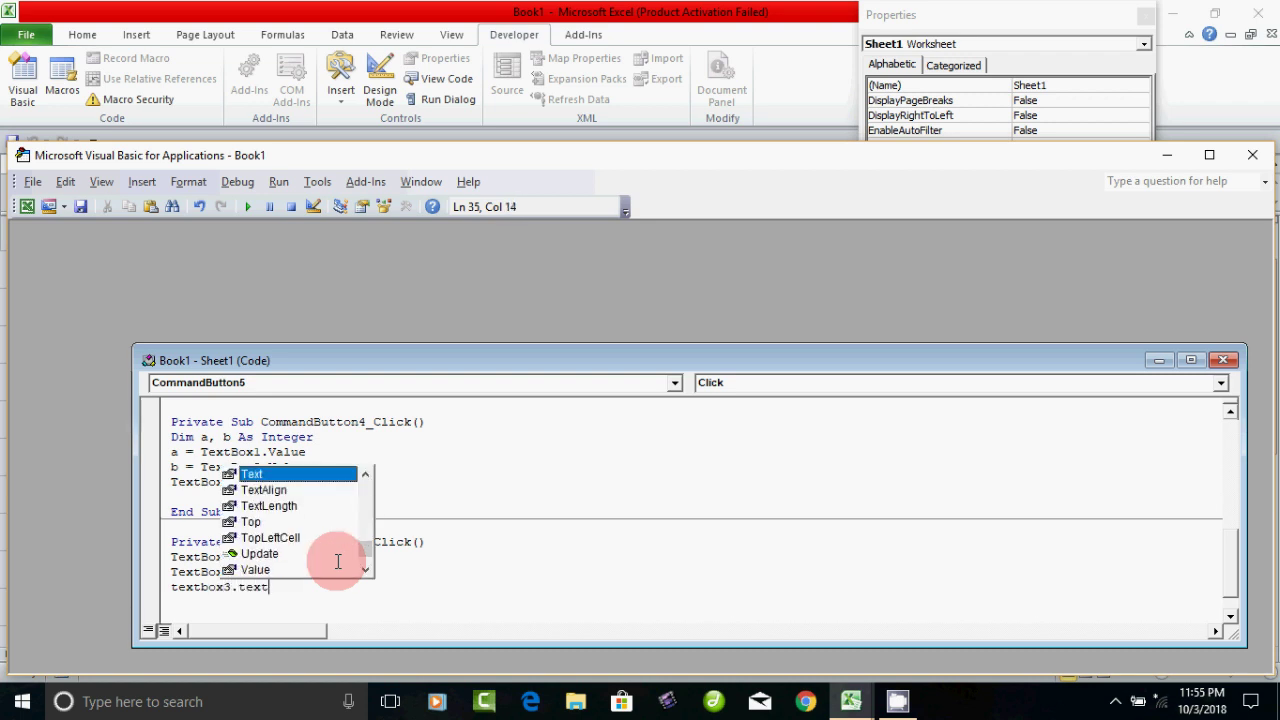
pyautogui.press('BackSpace')
pyautogui.press('BackSpace')
pyautogui.press('BackSpace')
pyautogui.press('BackSpace')
pyautogui.write('val')
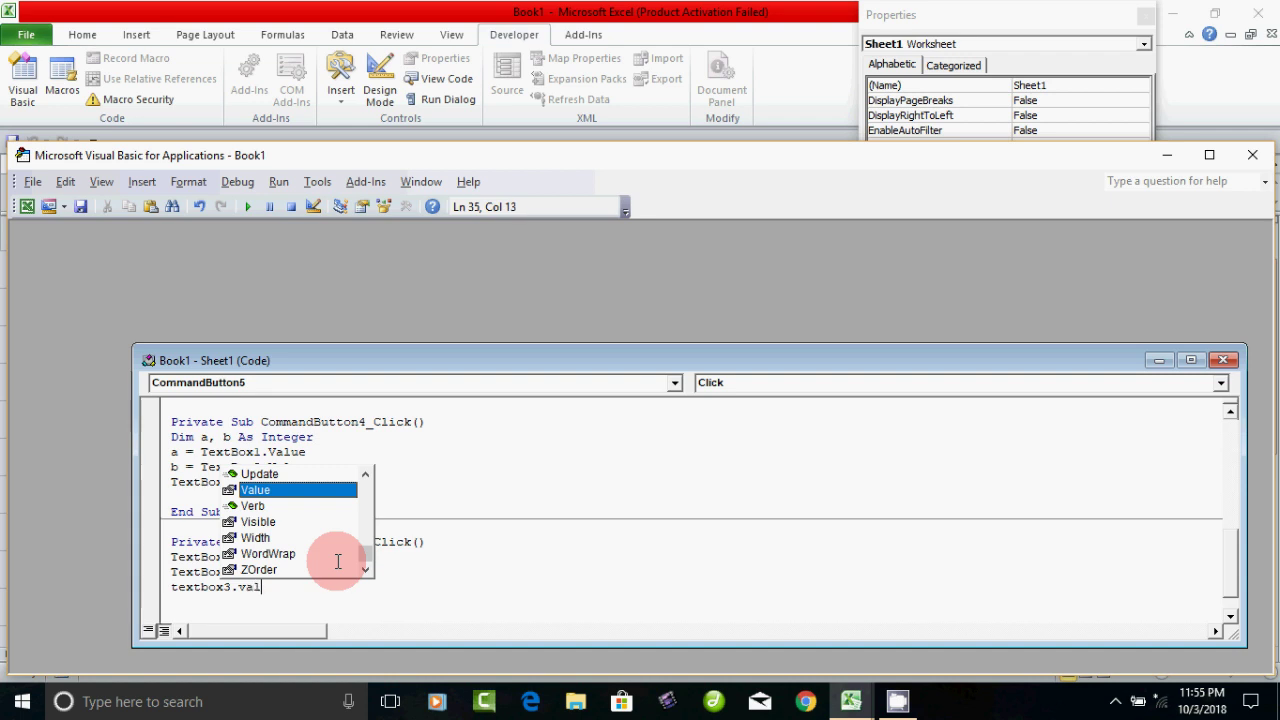
pyautogui.write('=')
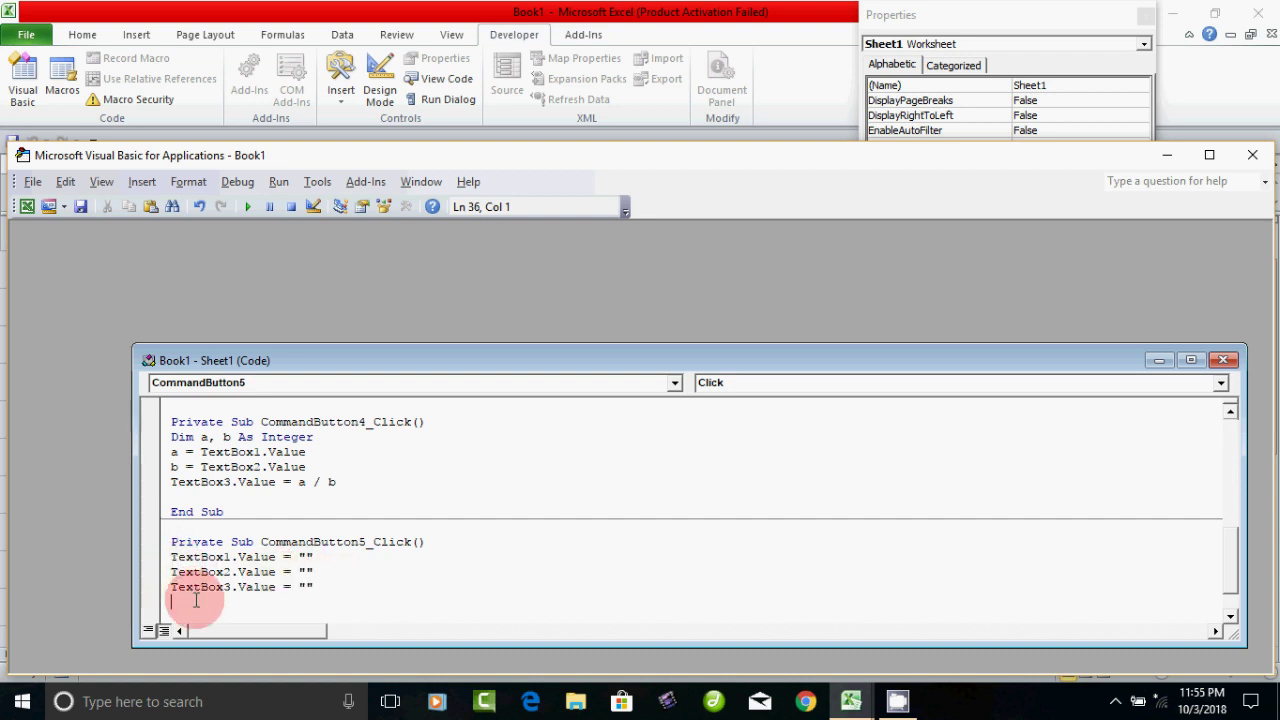
pyautogui.scroll(-1, 196, 600)
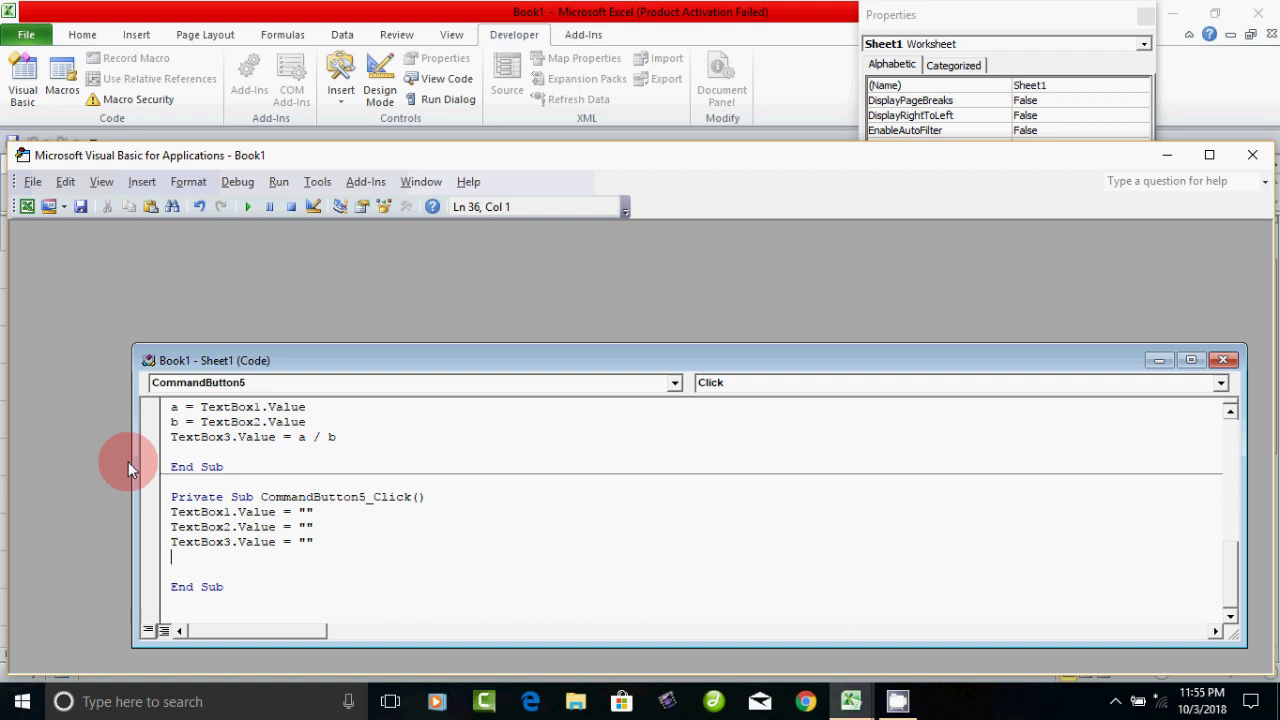
# Exit Design Mode, click Clear, and enter 50 for A and 5 for B
pyautogui.click(27, 207)
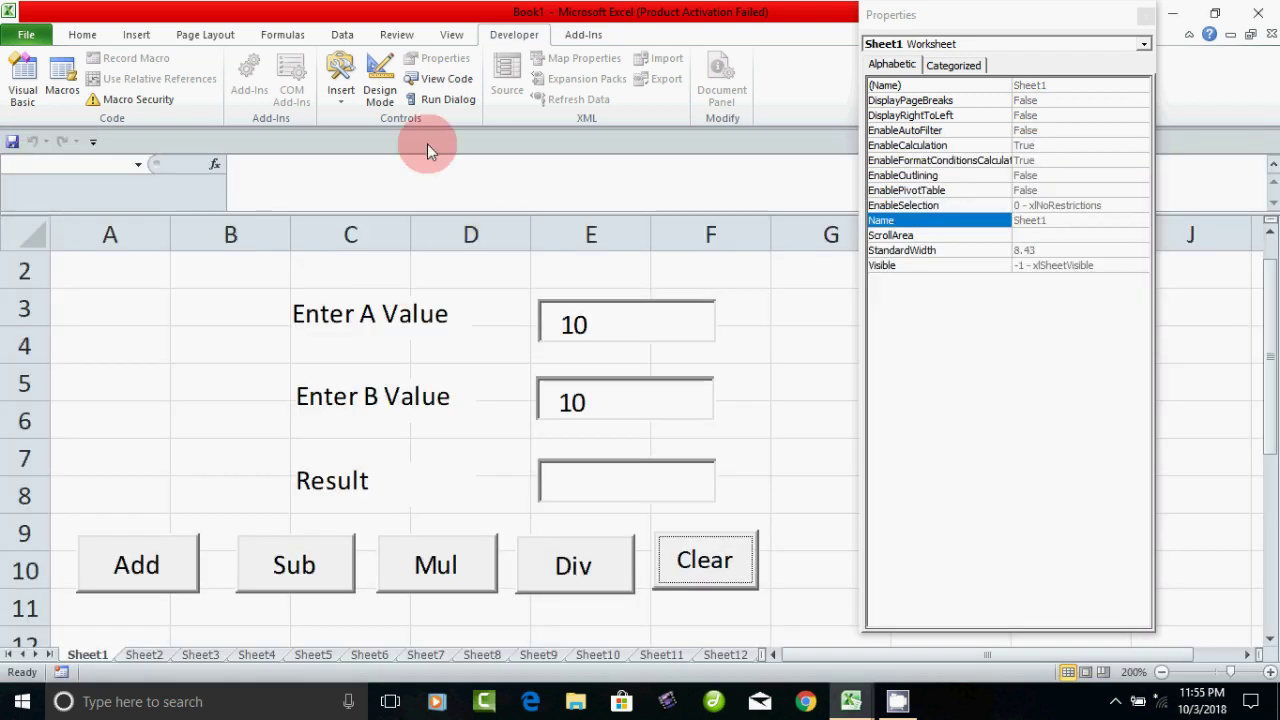
pyautogui.click(375, 92)
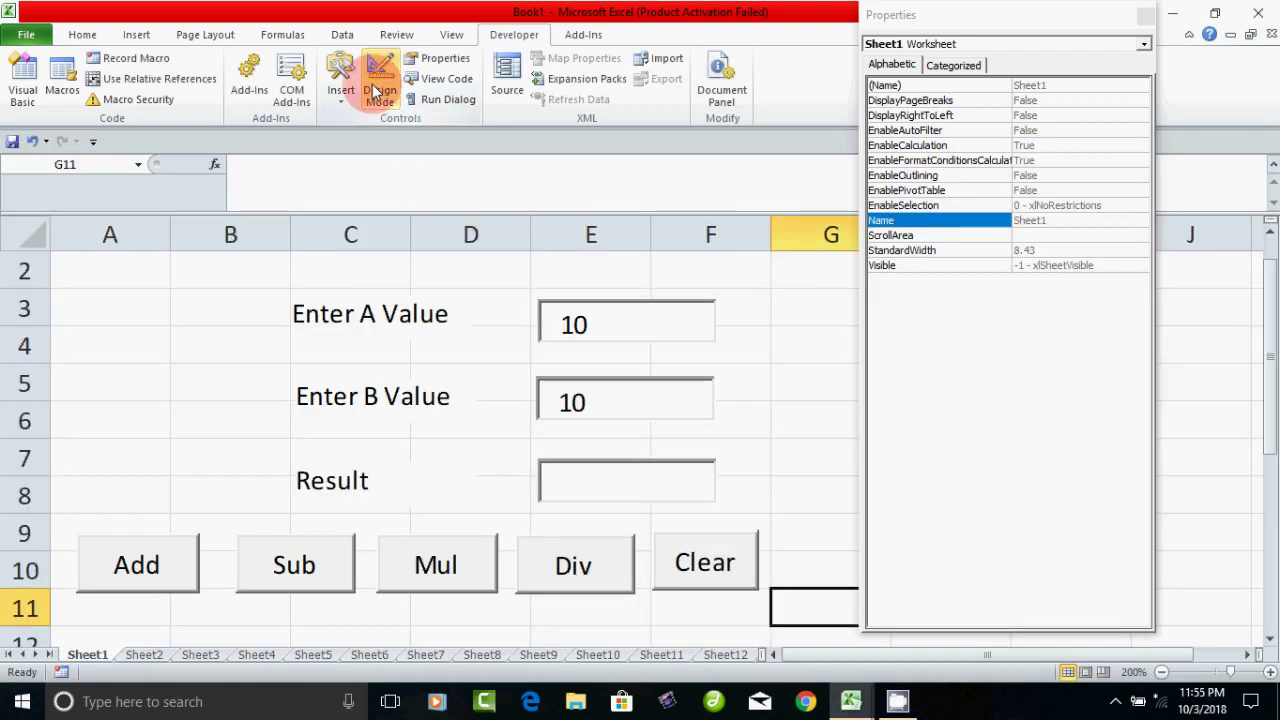
pyautogui.click(697, 570)
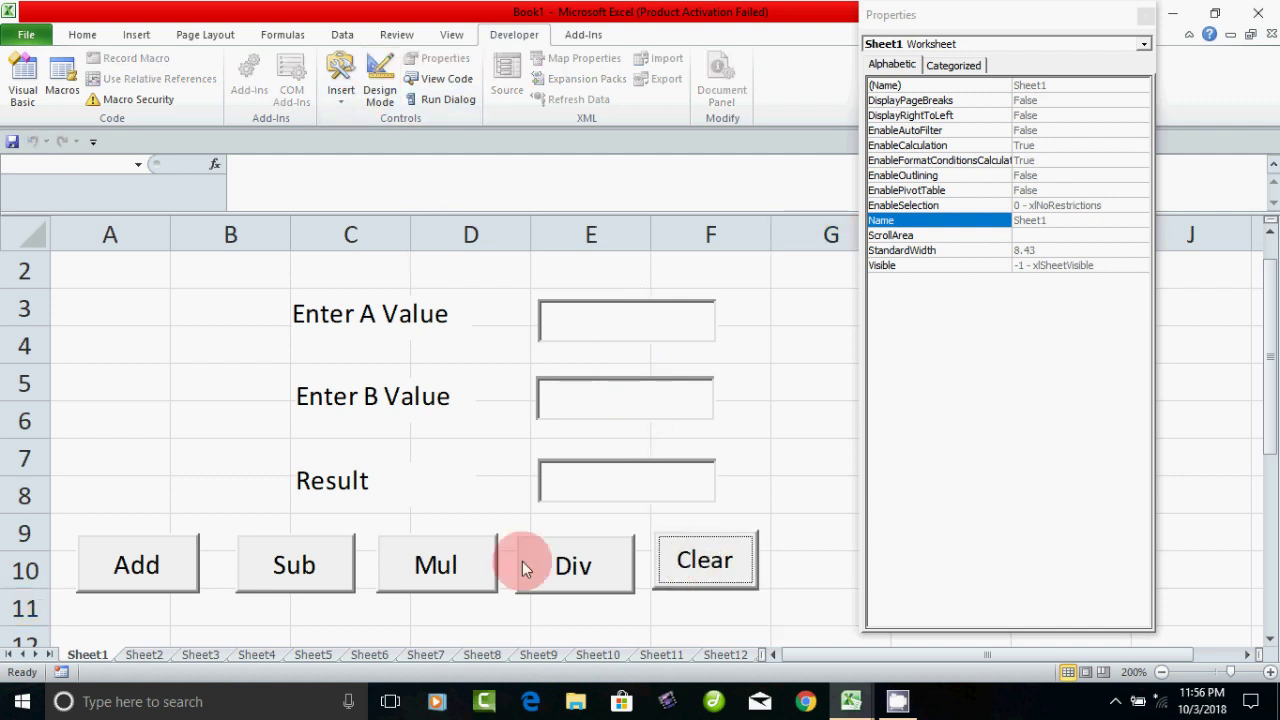
pyautogui.click(664, 334)
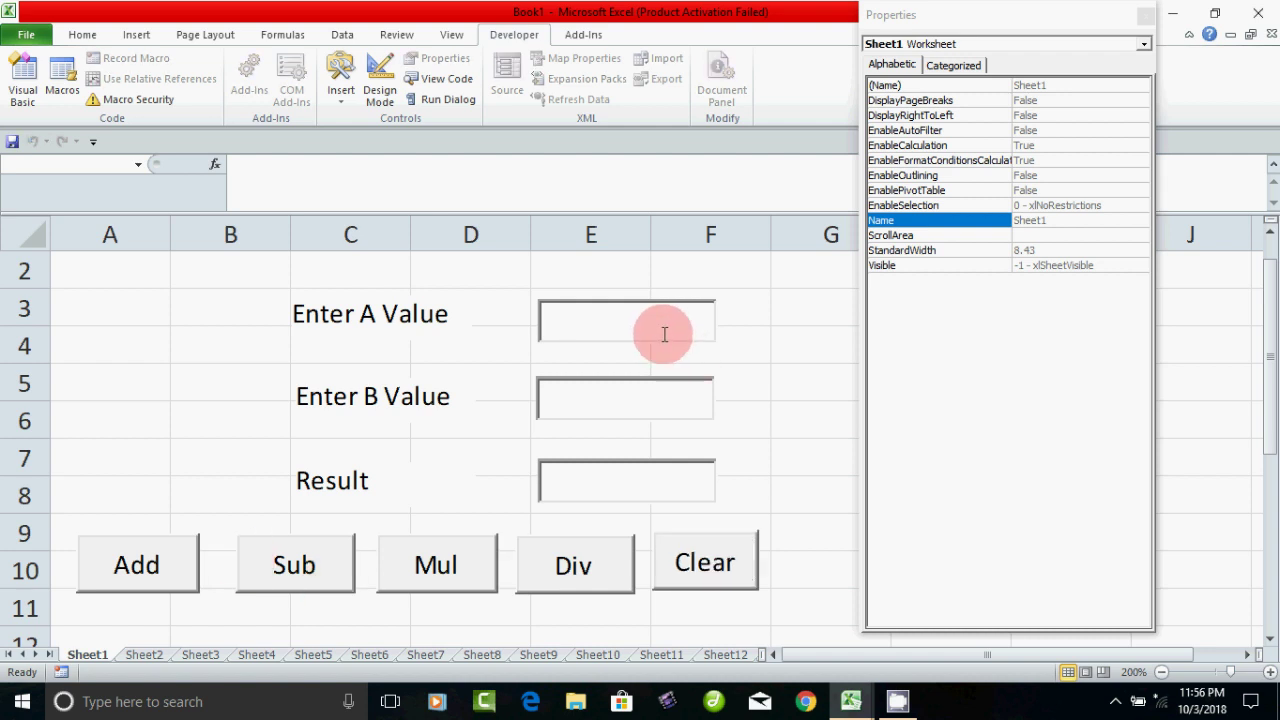
pyautogui.write('5')
pyautogui.click(592, 398)
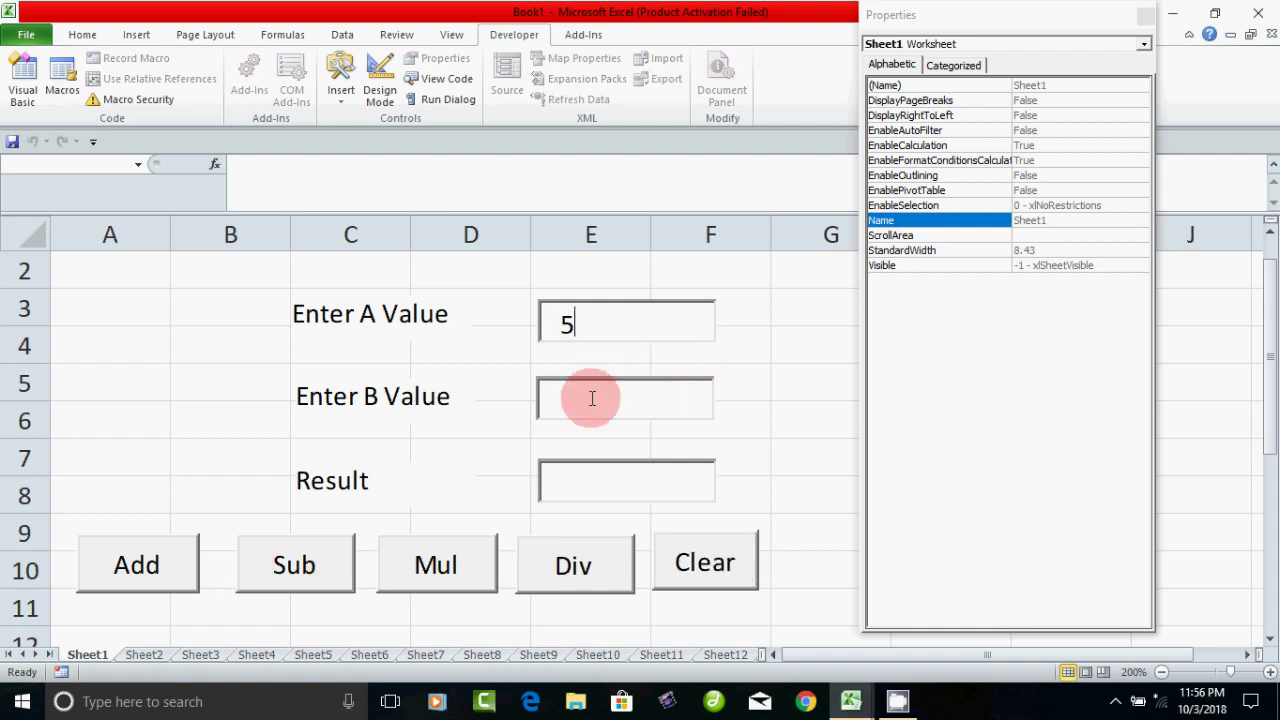
pyautogui.write('0')
pyautogui.click(587, 403)
pyautogui.write('5')
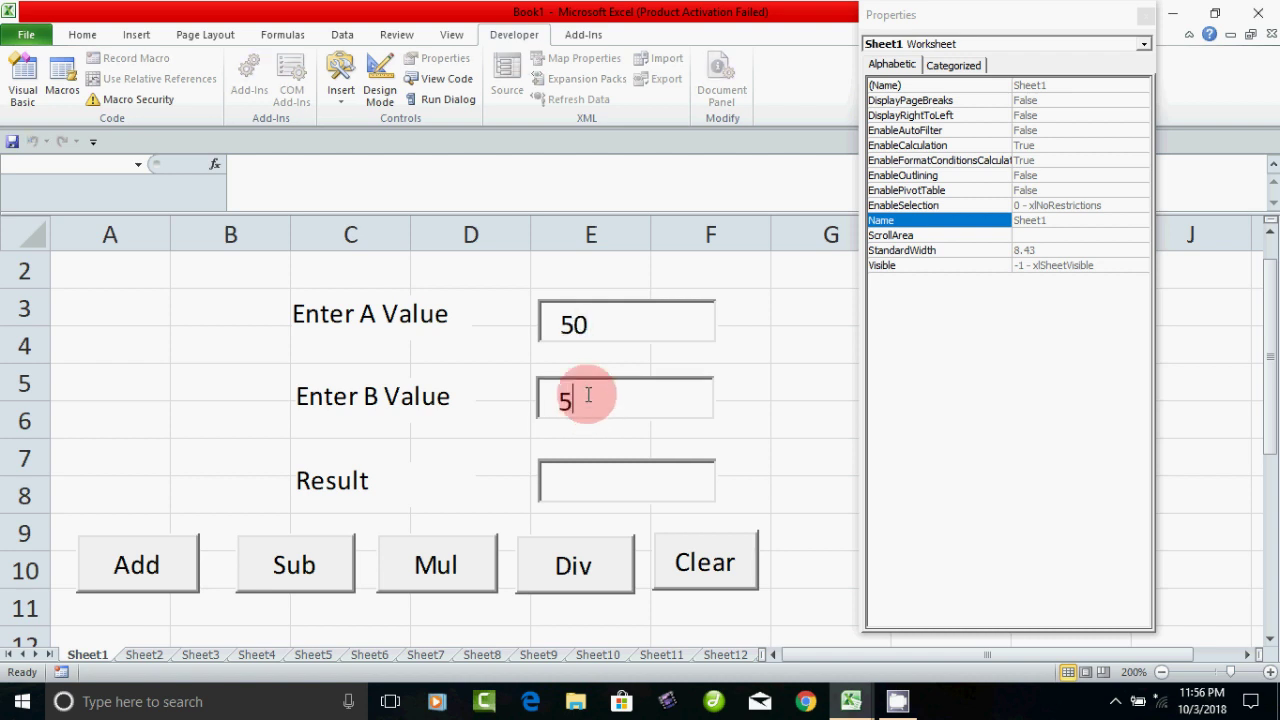
pyautogui.click(592, 388)
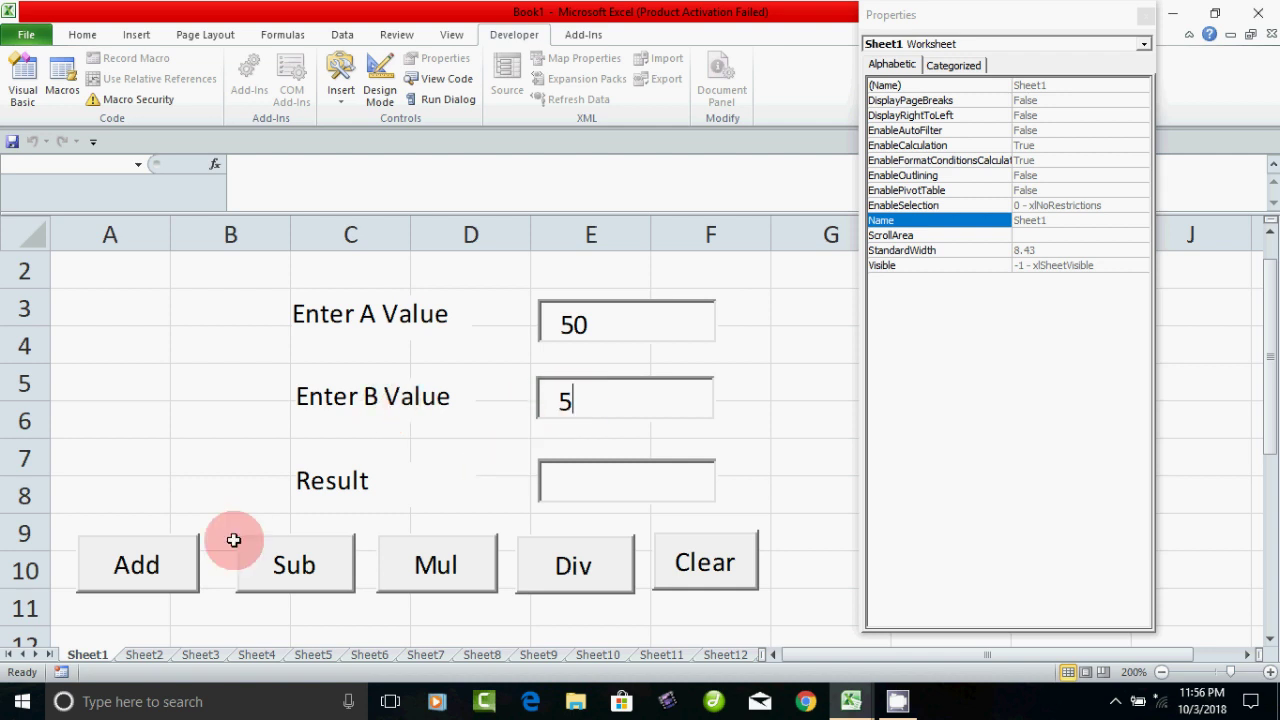
# Test Add, Sub, Mul and Div (55, 45, 250, 10), then Clear all boxes
pyautogui.click(142, 568)
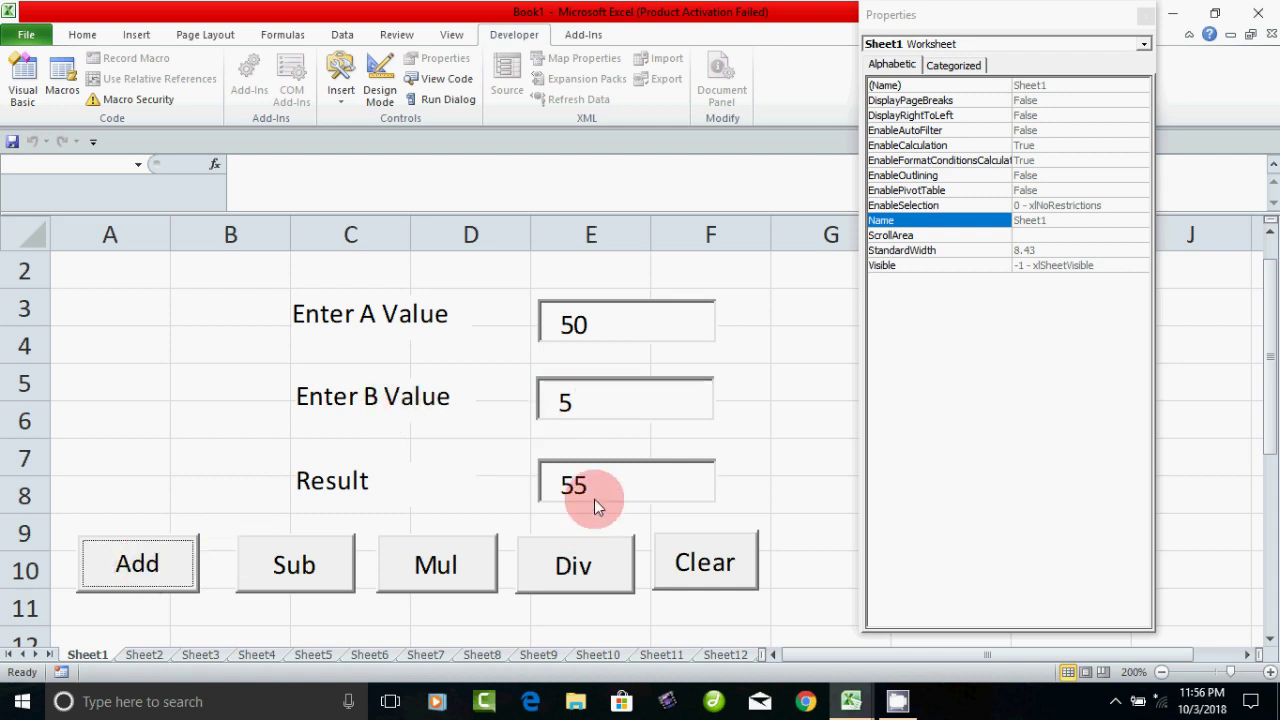
pyautogui.click(310, 565)
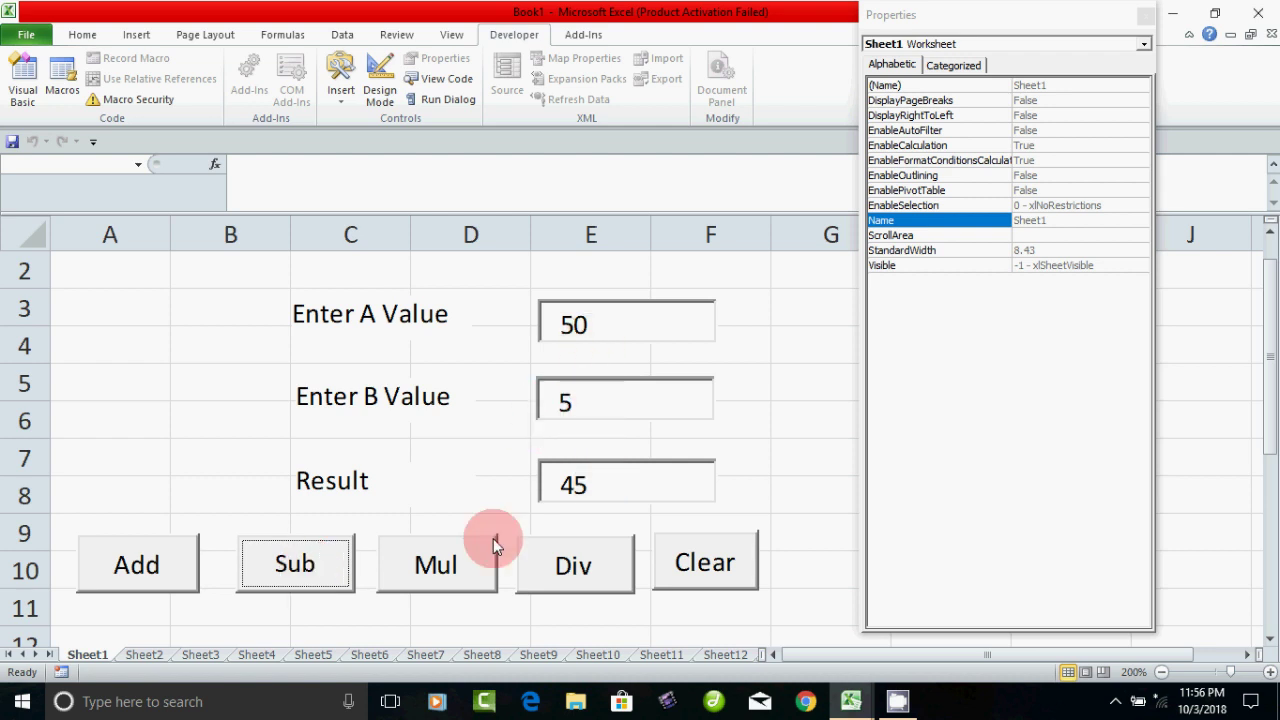
pyautogui.click(452, 568)
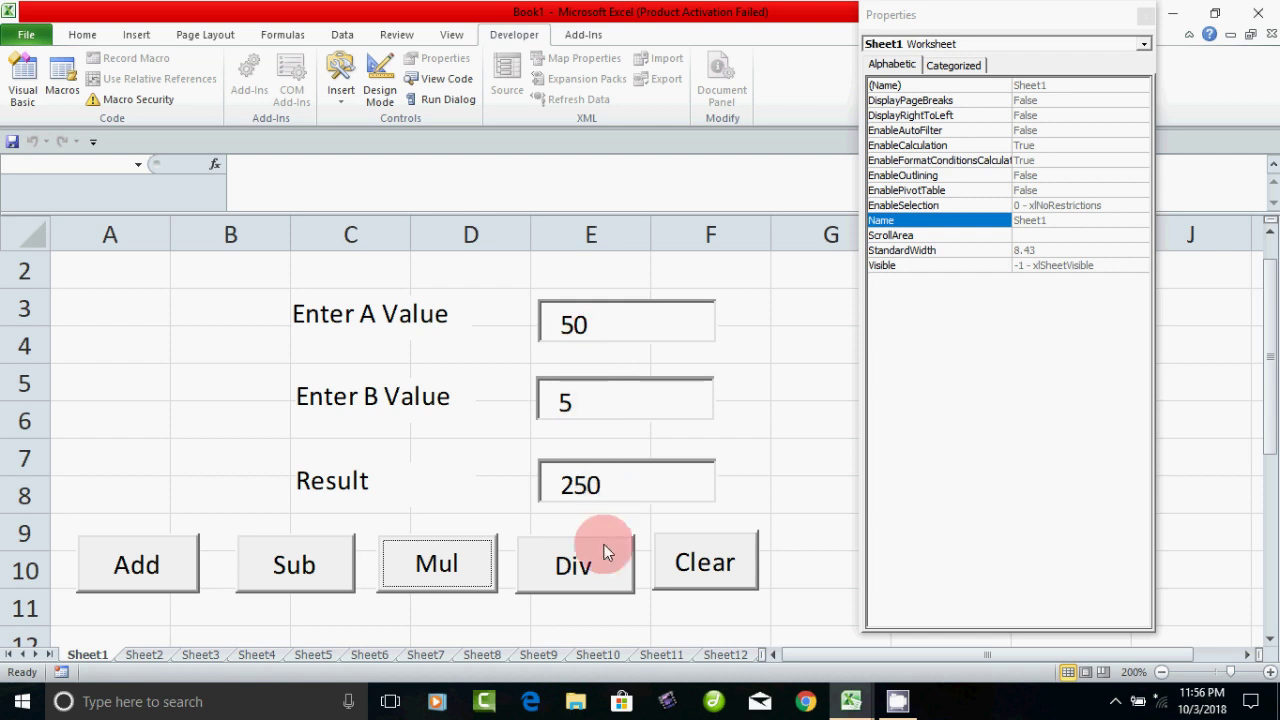
pyautogui.click(585, 568)
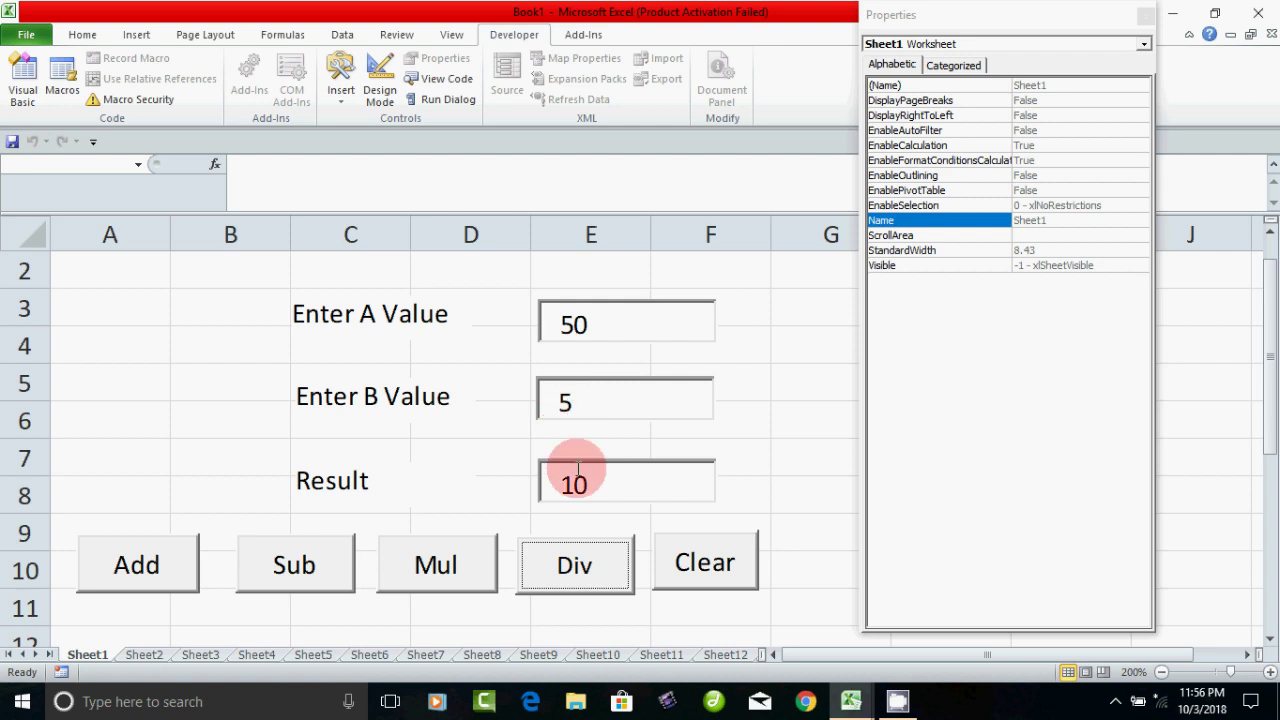
pyautogui.click(678, 566)
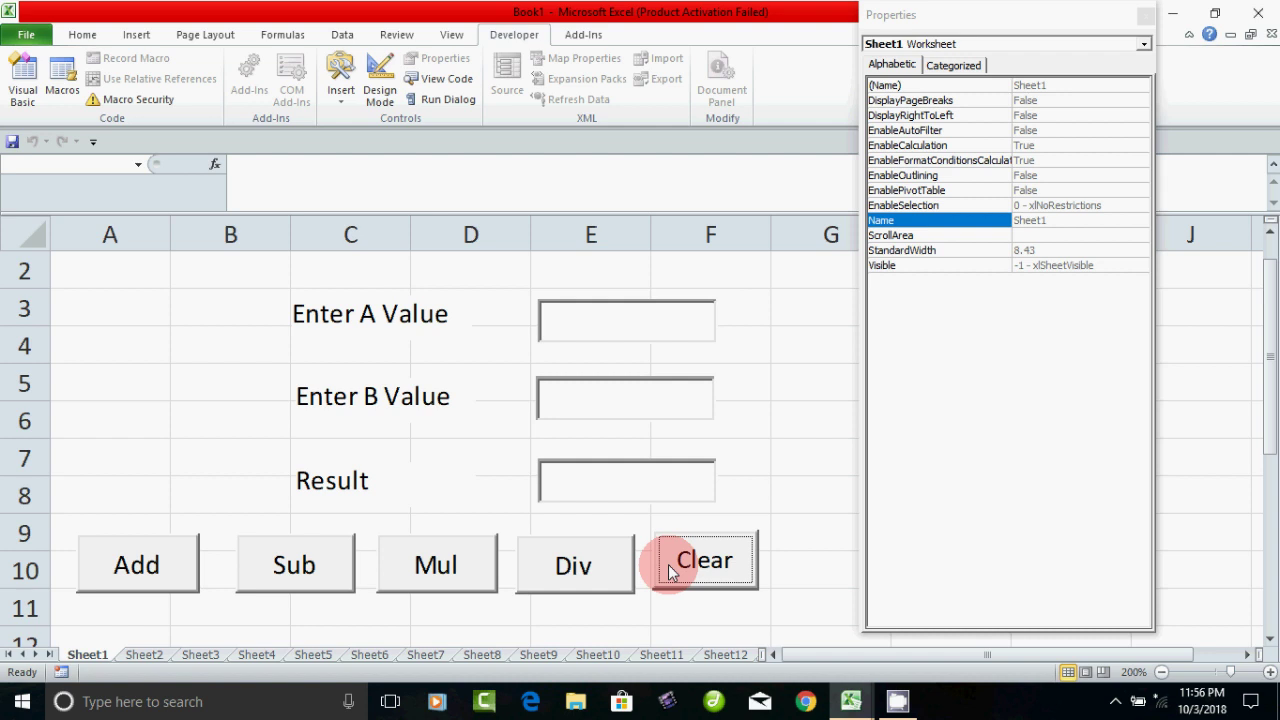
pyautogui.click(458, 78)
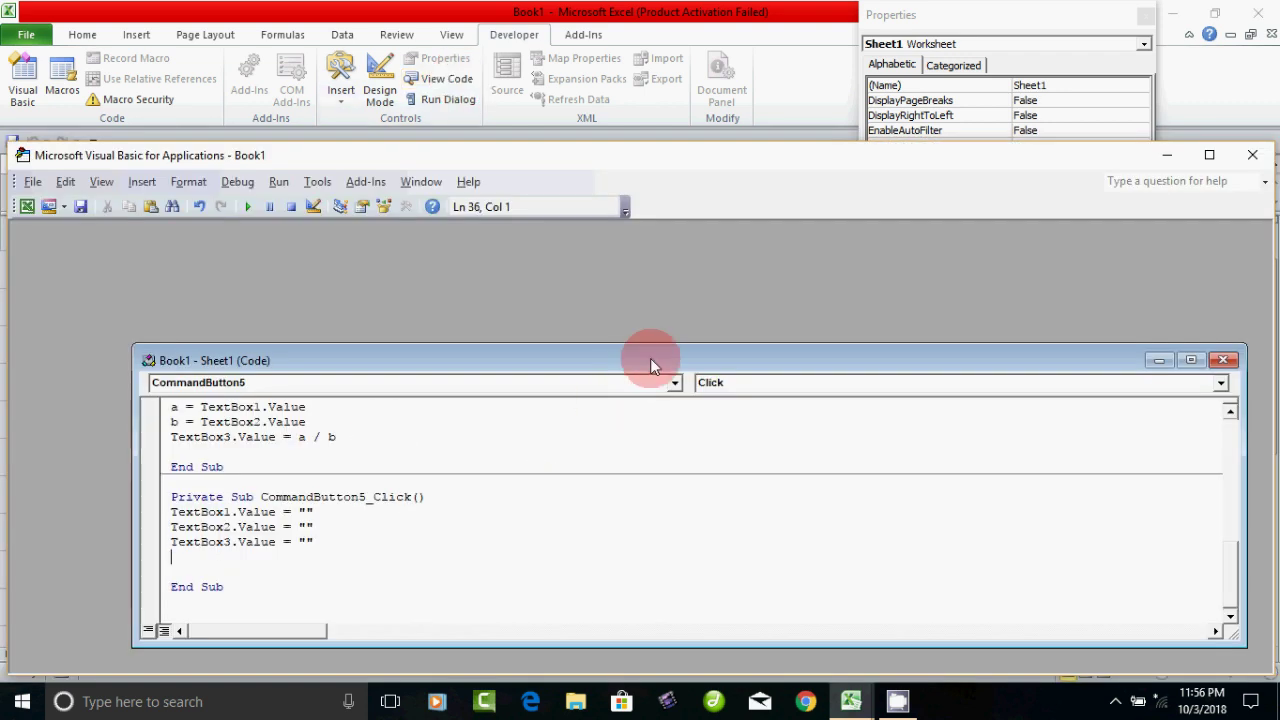
# Maximize the Sheet1 code window and scroll through the five click procedures
pyautogui.doubleClick(651, 360)
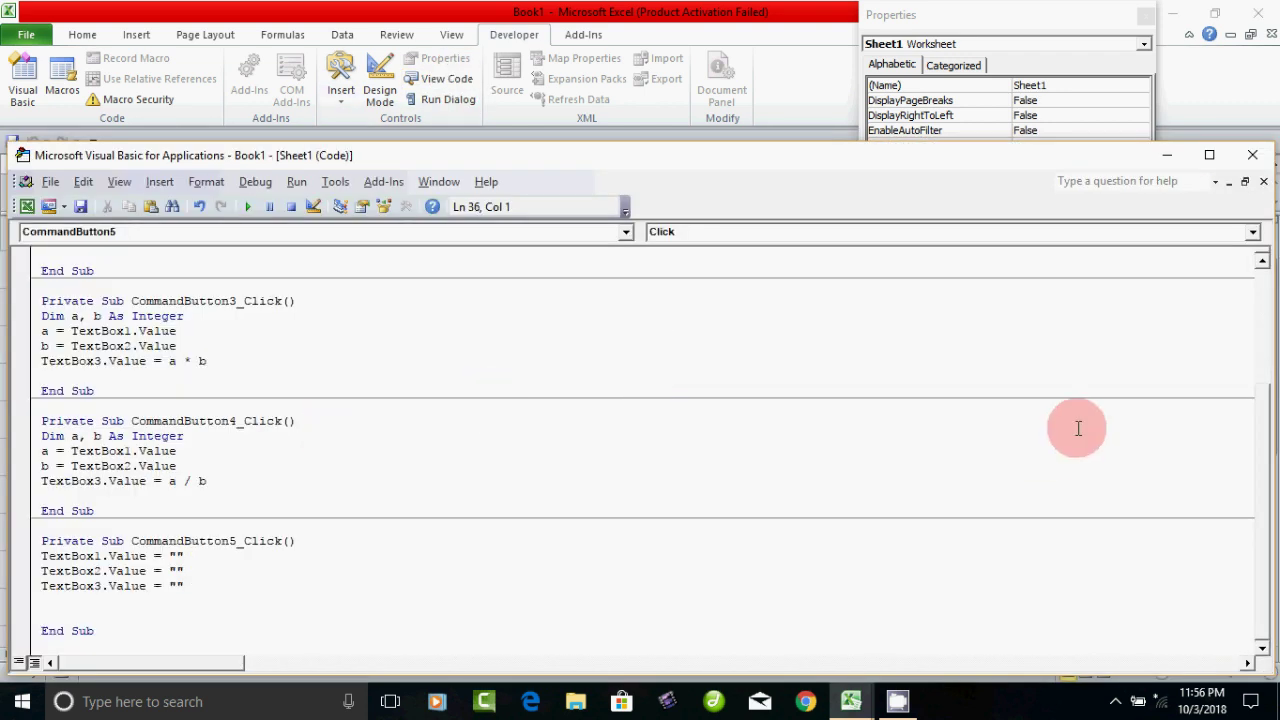
pyautogui.moveTo(1266, 447); pyautogui.dragTo(1272, 340)
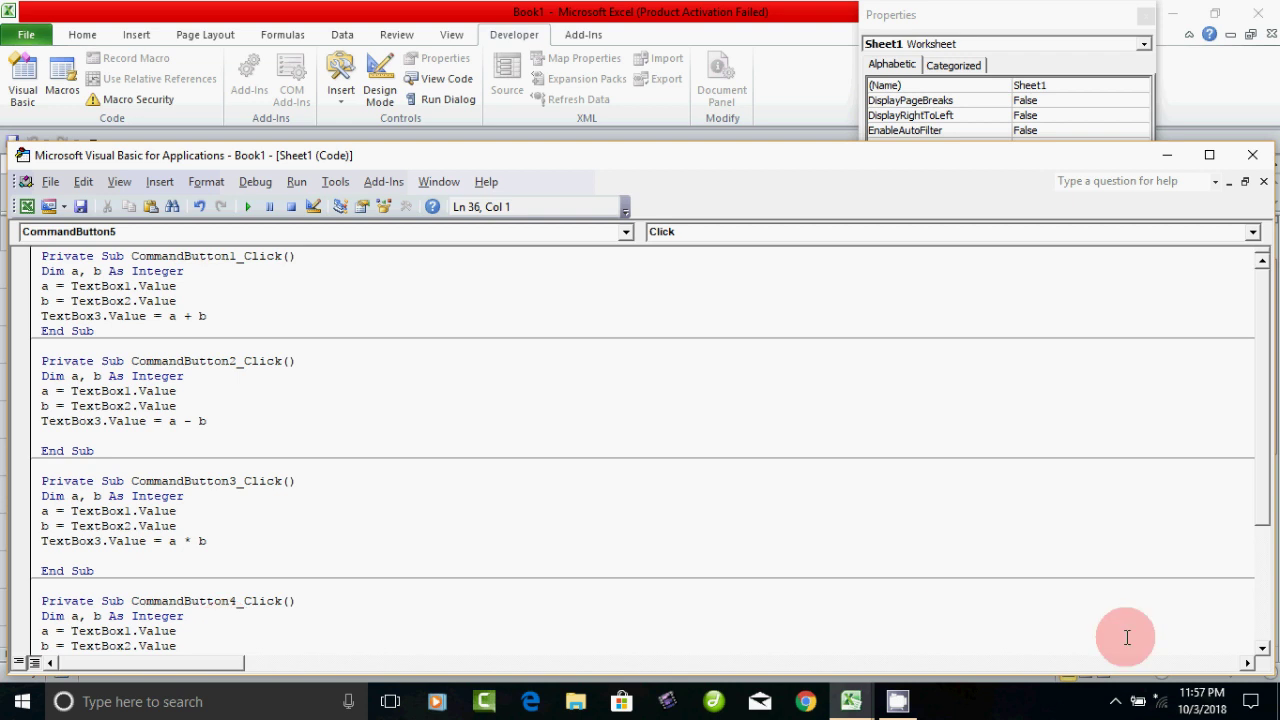
pyautogui.click(1263, 648)
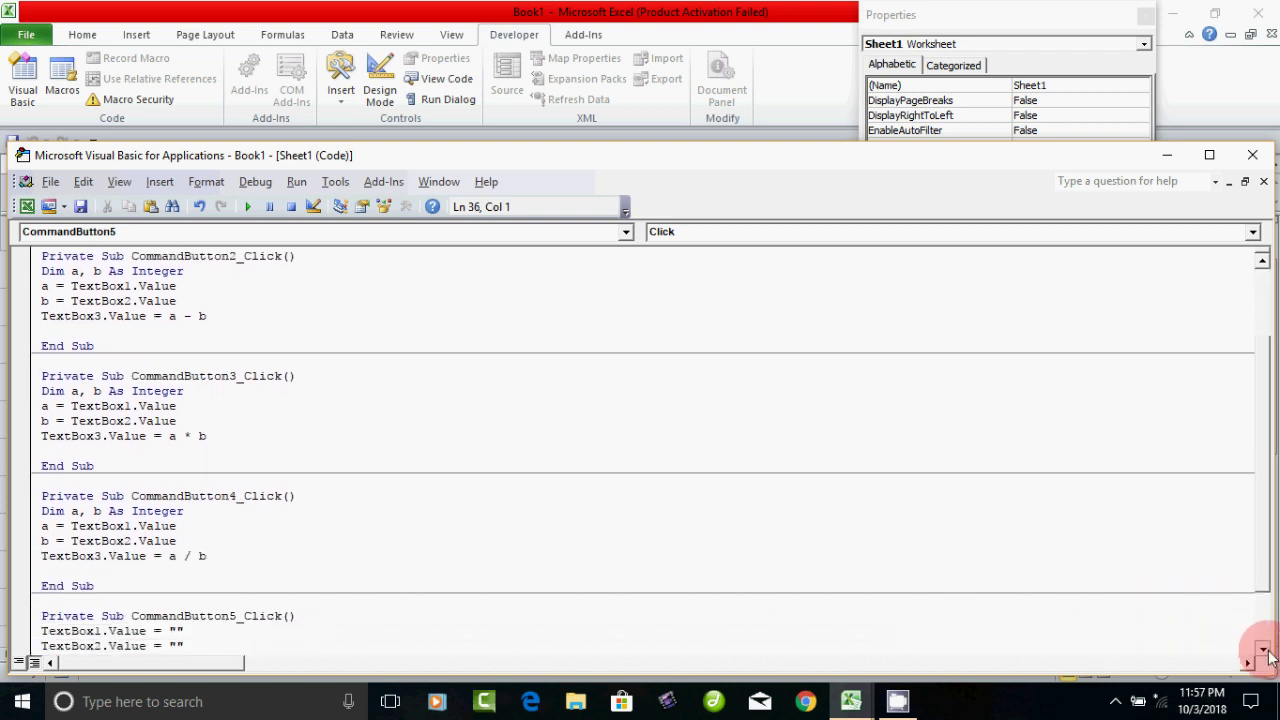
pyautogui.click(1263, 648)
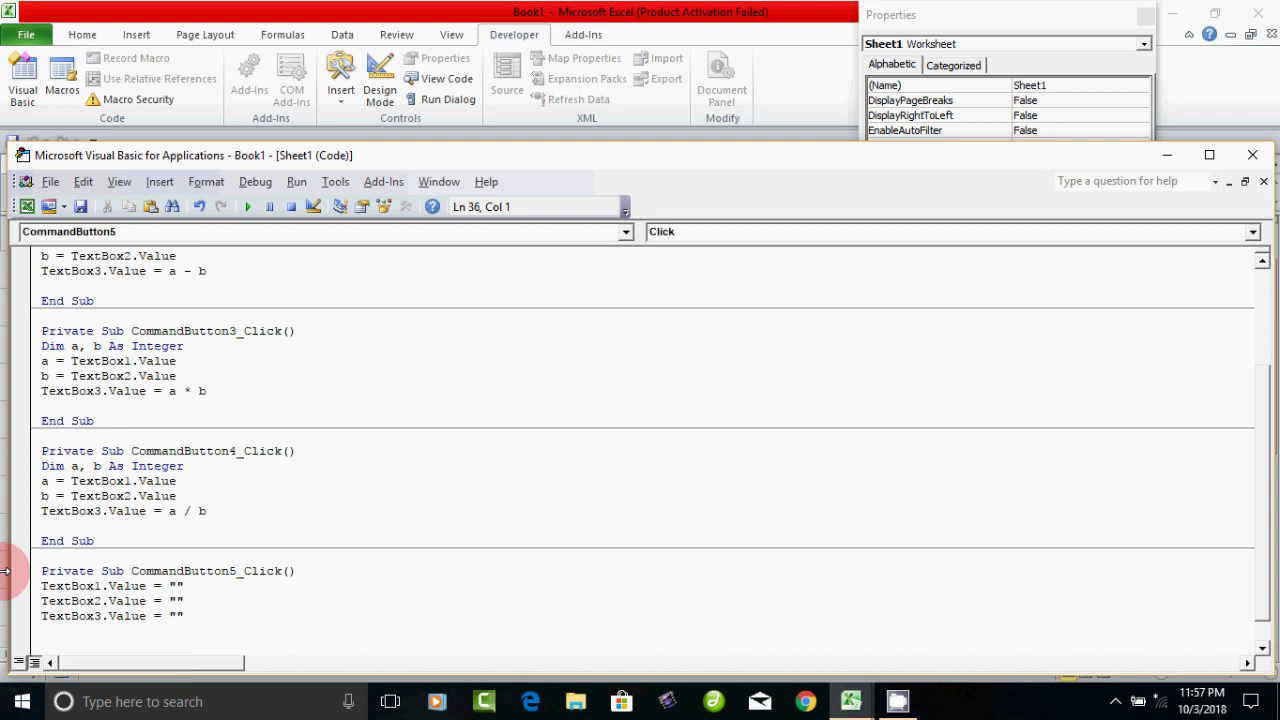
# Switch to Excel, exit Design Mode, and put the cursor in the Enter A Value box
pyautogui.click(27, 206)
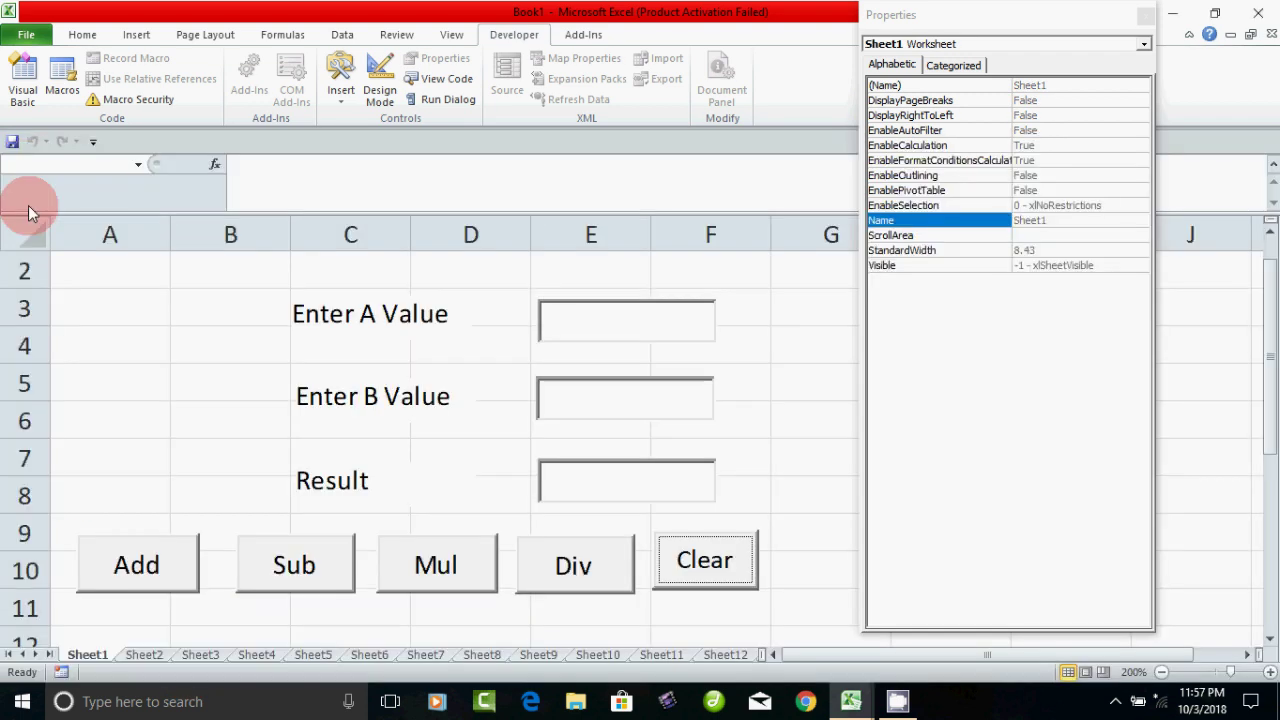
pyautogui.click(380, 90)
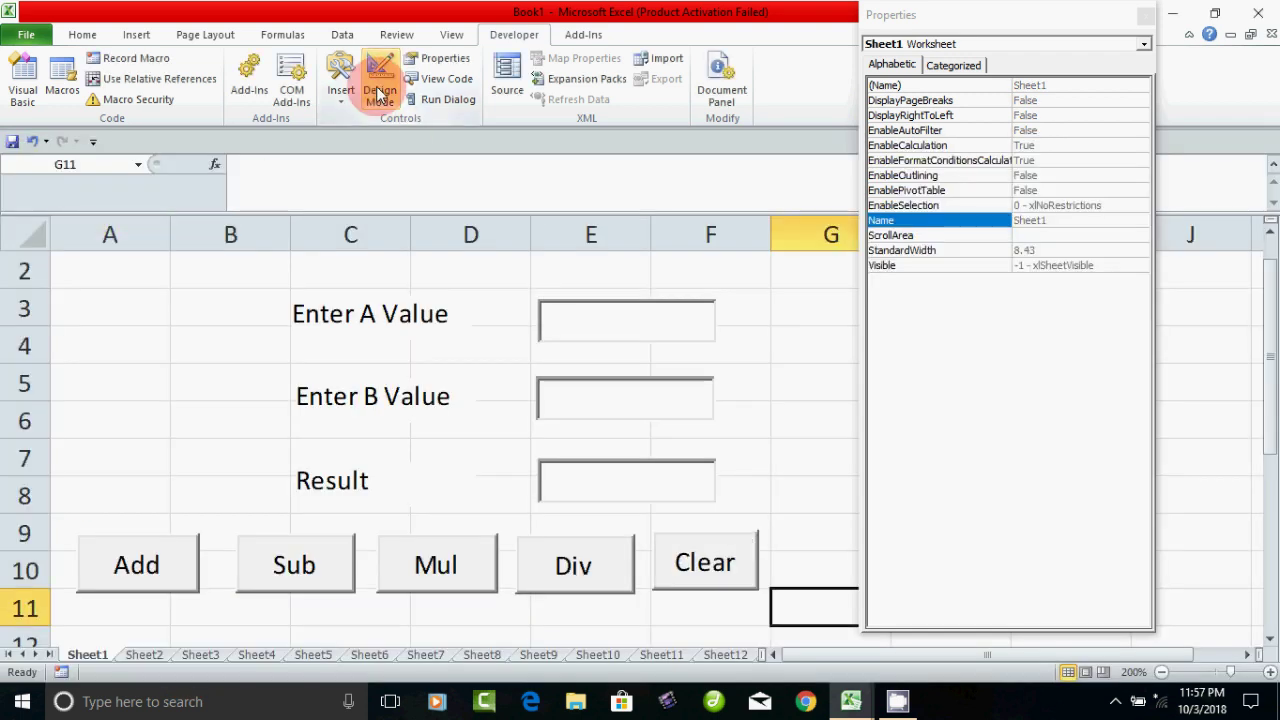
pyautogui.click(572, 322)
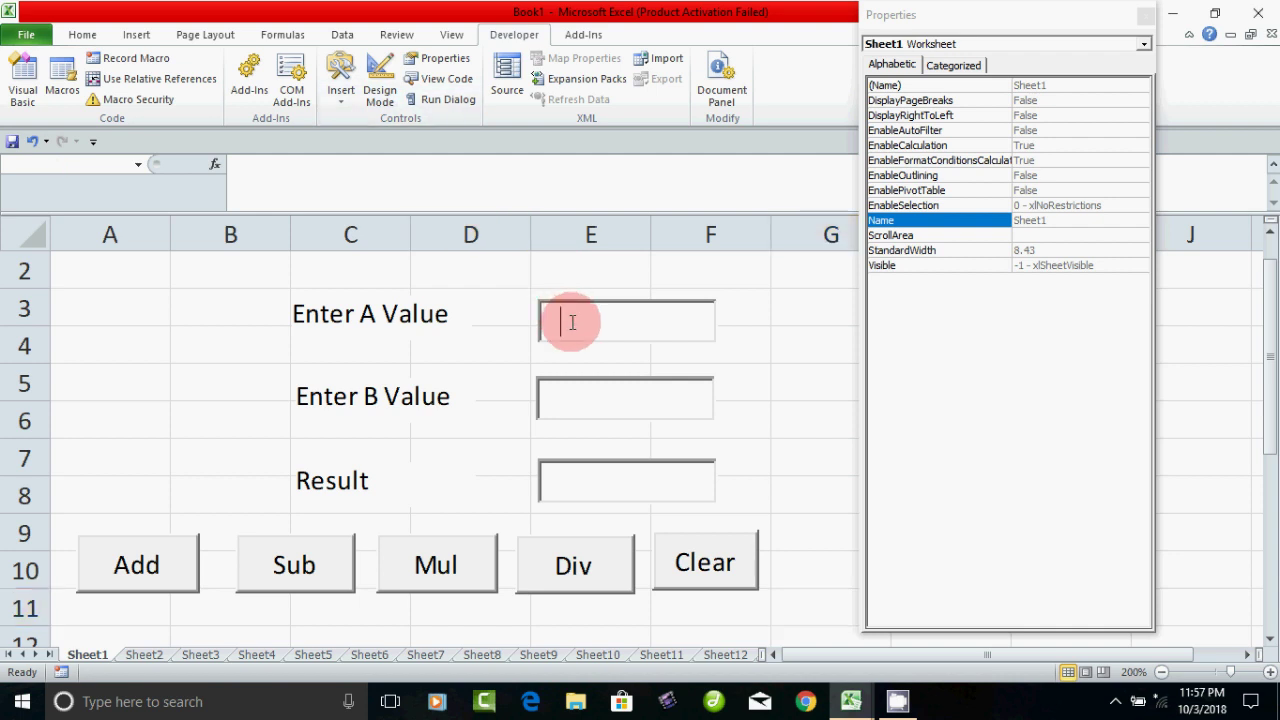